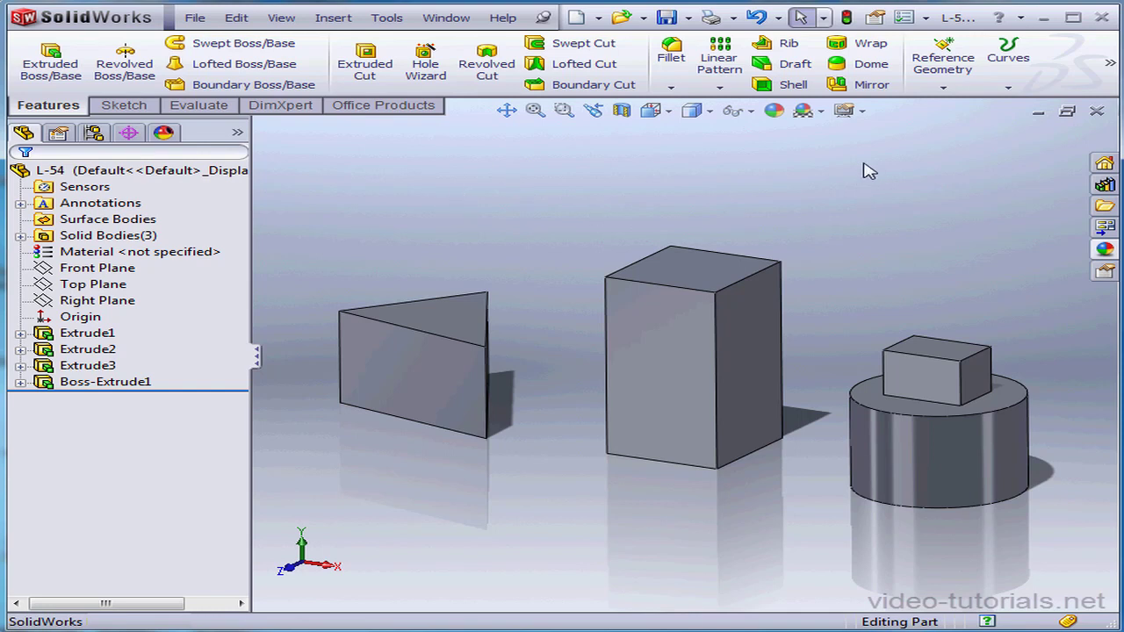
- Turn RealView Graphics off and back on for the model display
click(852, 112)
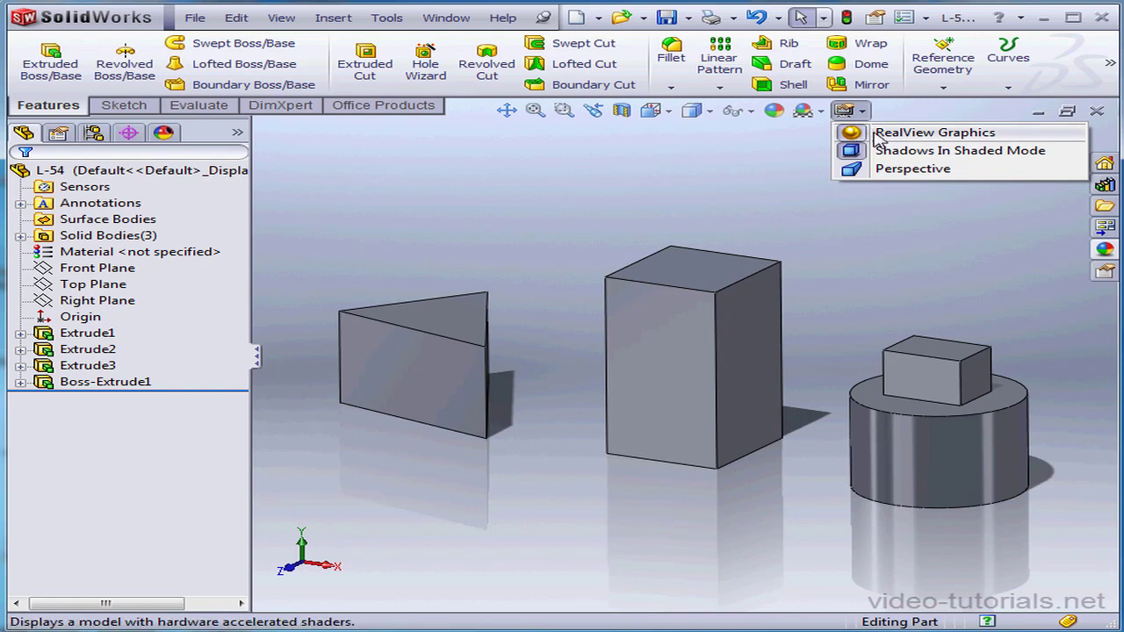
click(878, 133)
click(850, 111)
click(865, 132)
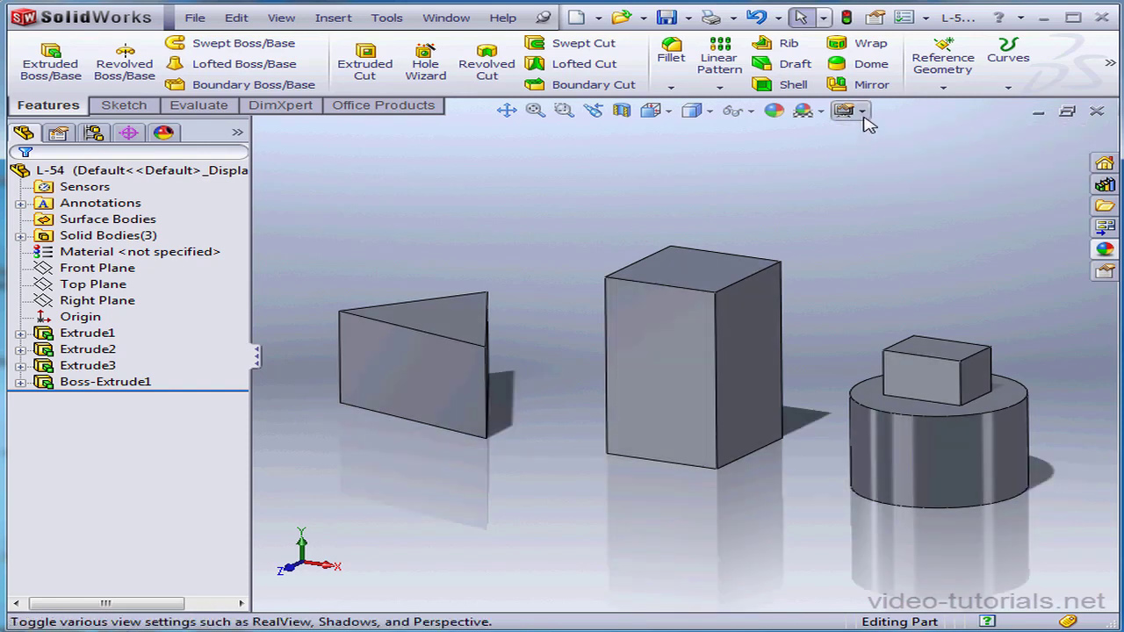
click(852, 110)
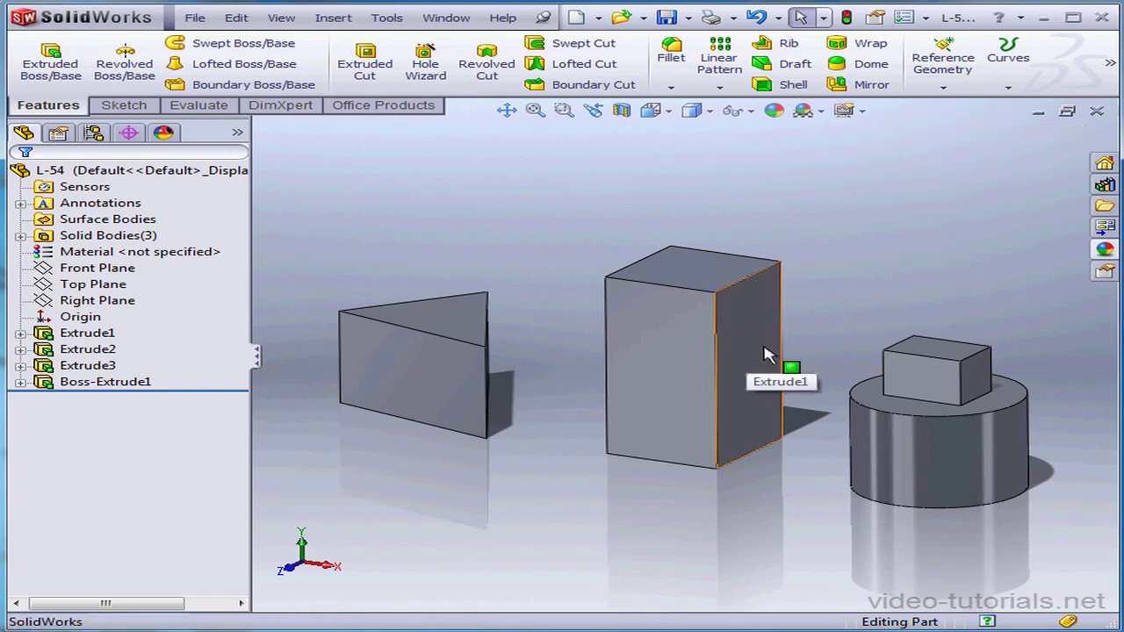
- Apply a red standard color appearance to the entire L-54 part
right_click(638, 304)
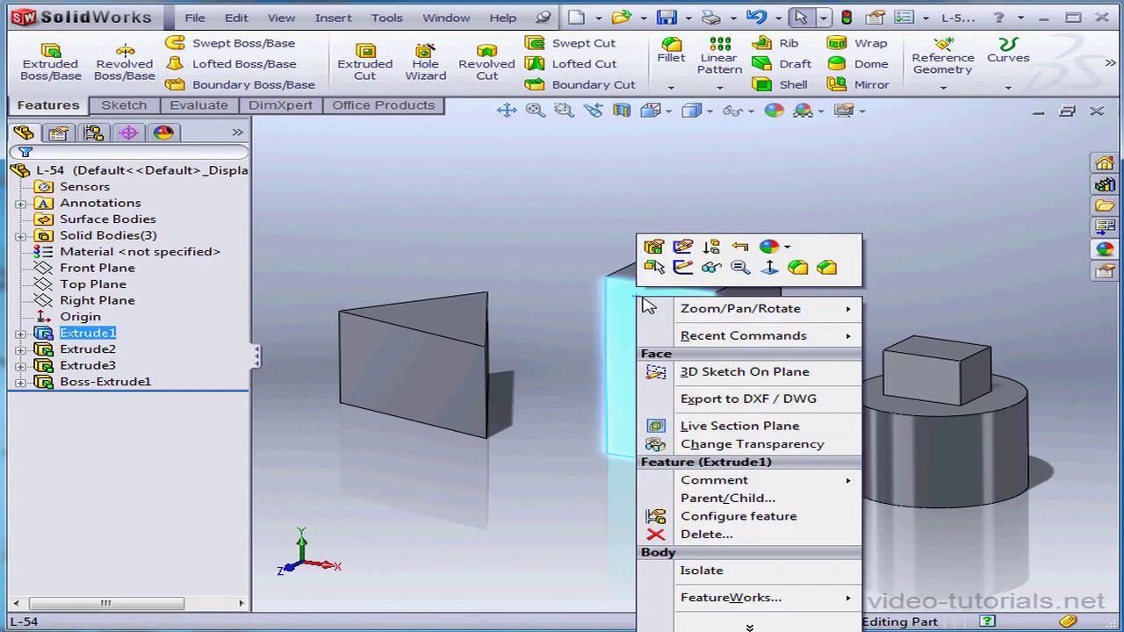
click(789, 248)
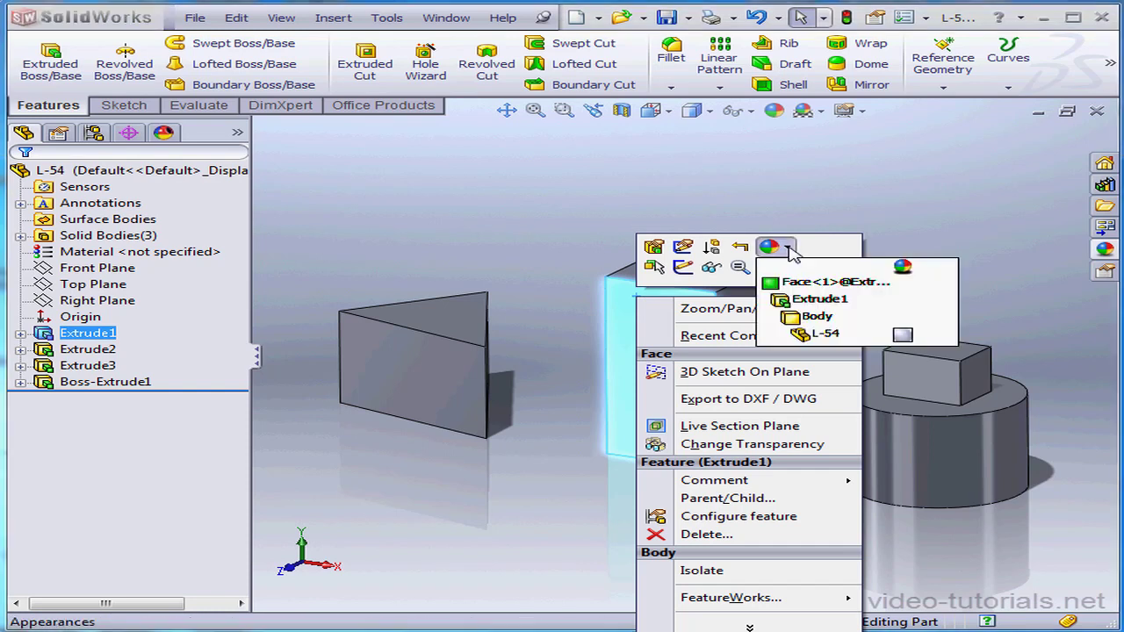
click(819, 334)
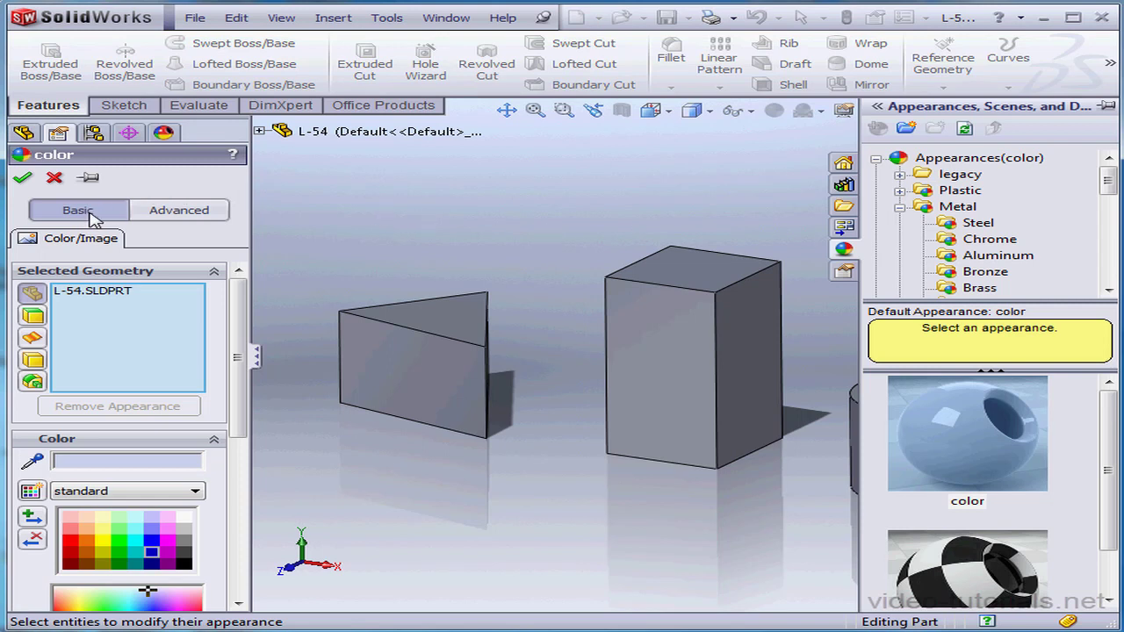
click(183, 212)
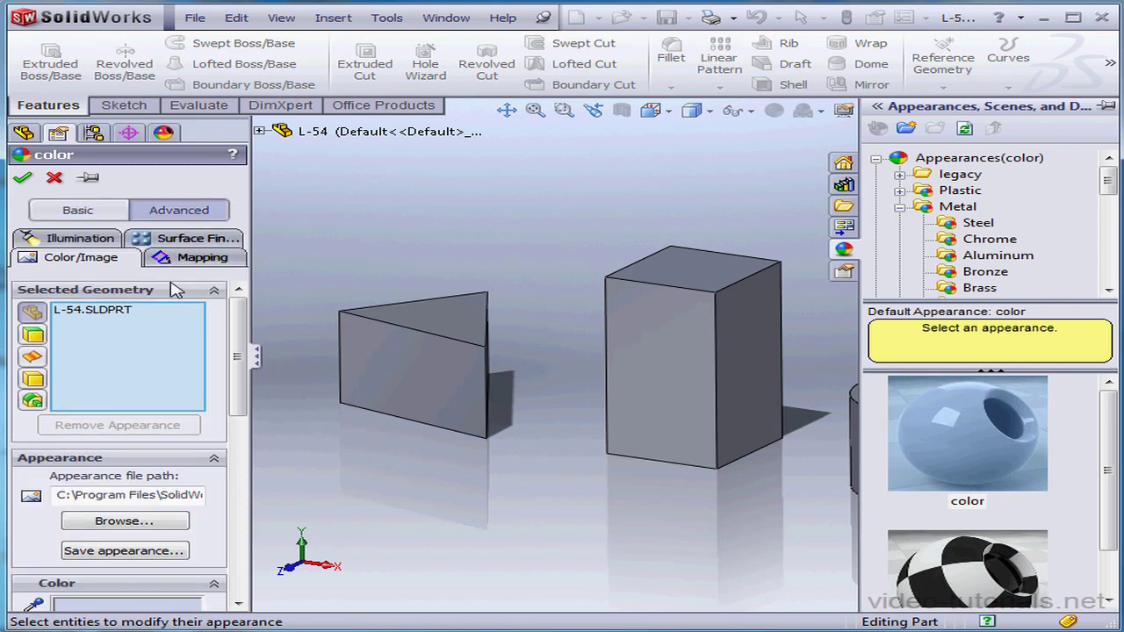
click(95, 212)
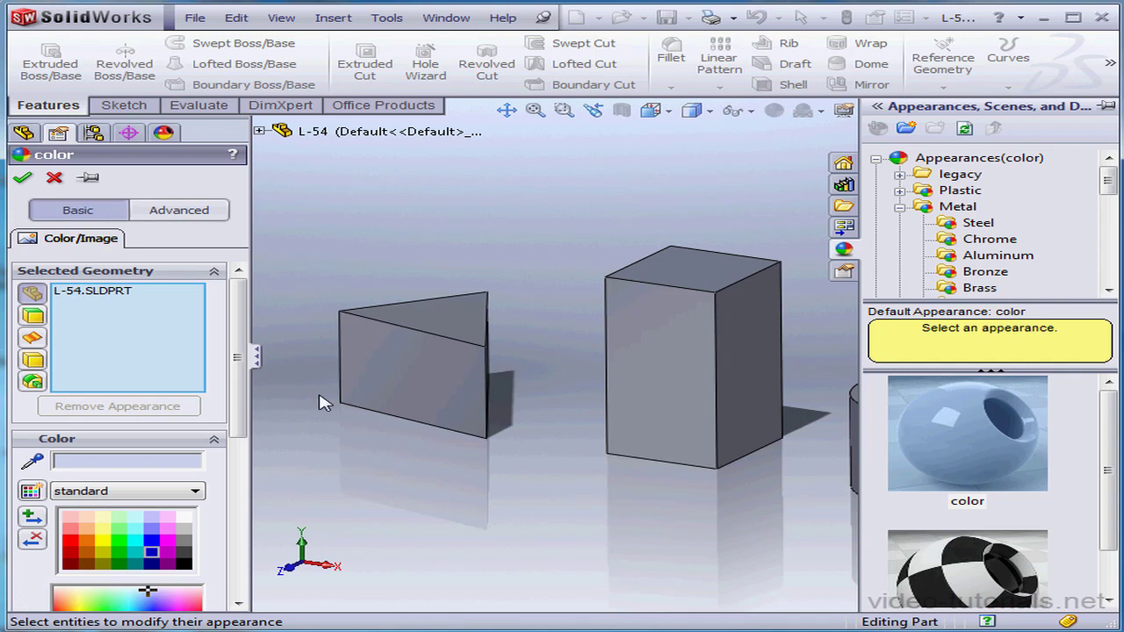
click(70, 541)
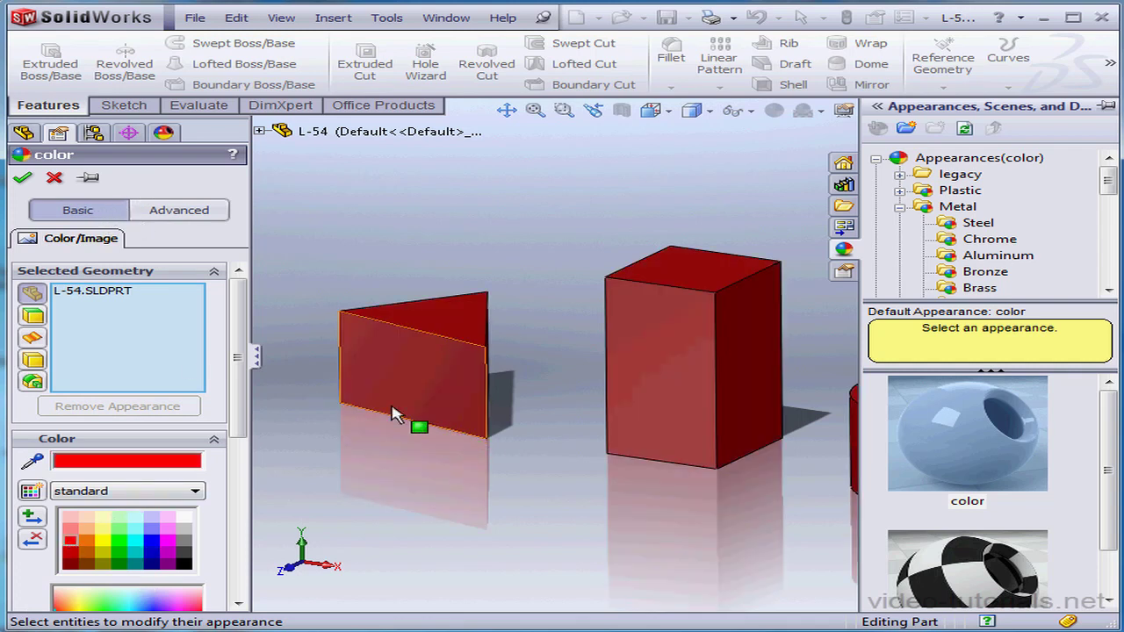
click(24, 178)
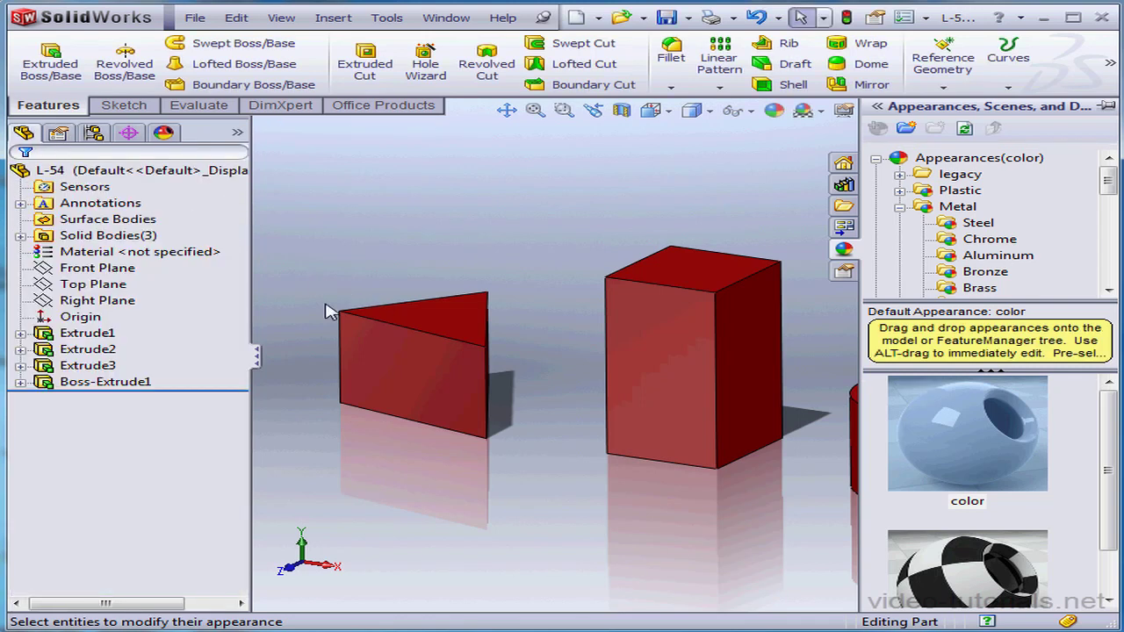
- Apply a blue standard color to the body of the tall rectangular block, Extrude1
right_click(647, 303)
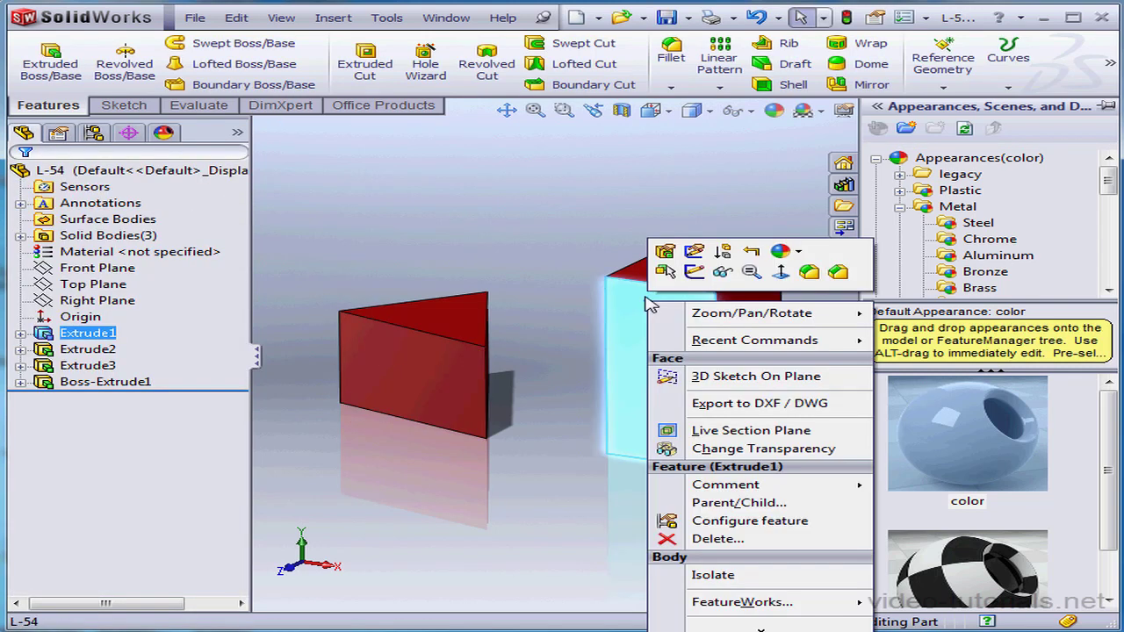
click(799, 252)
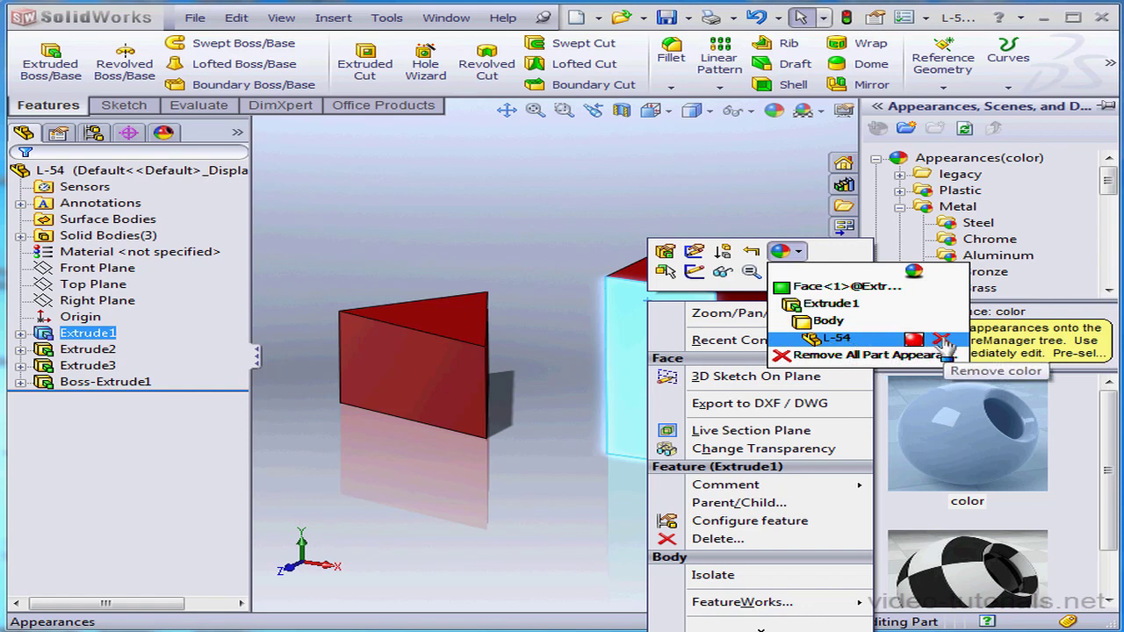
click(828, 323)
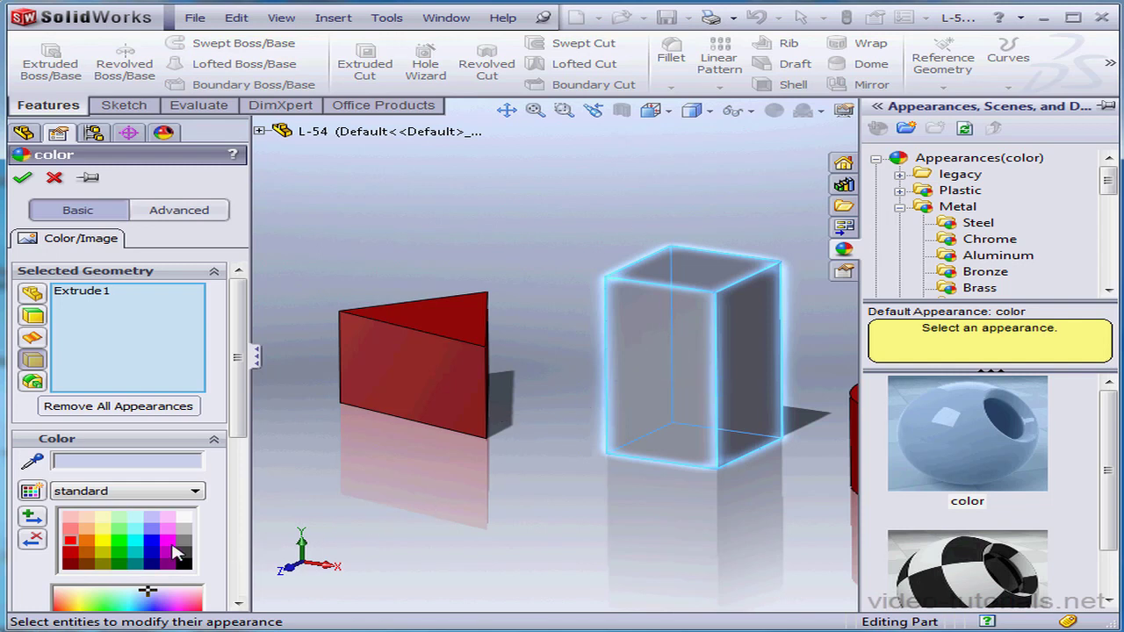
click(154, 543)
drag(230, 446, 241, 552)
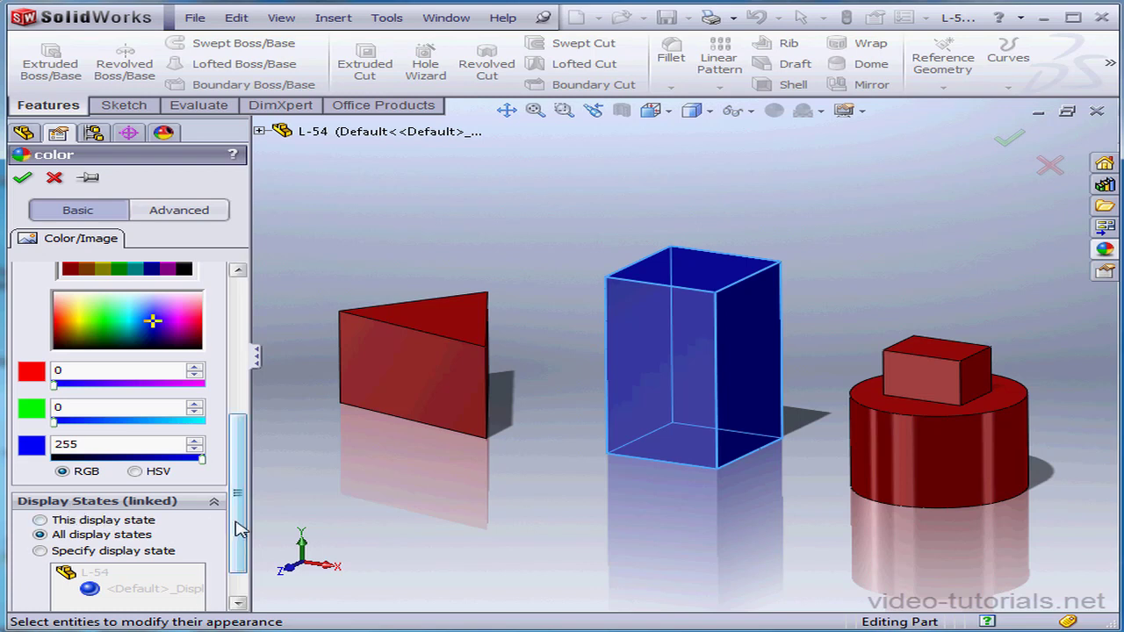
drag(237, 527, 239, 393)
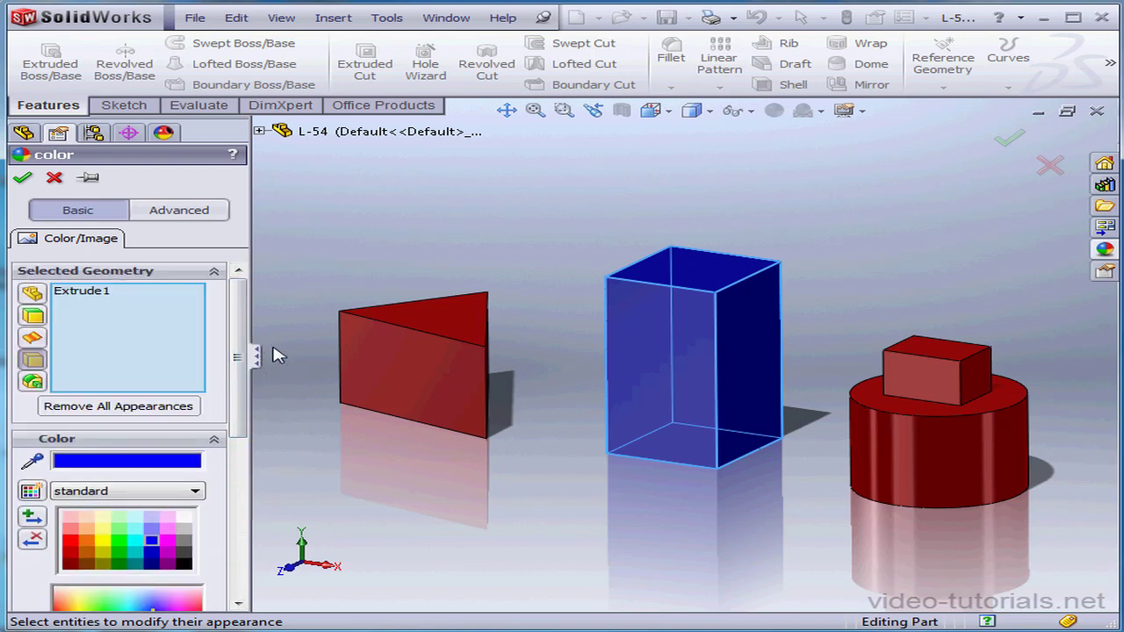
- Examine the advanced Illumination settings of the block's appearance, from diffuse to transparent amount, and accept the appearance
click(200, 216)
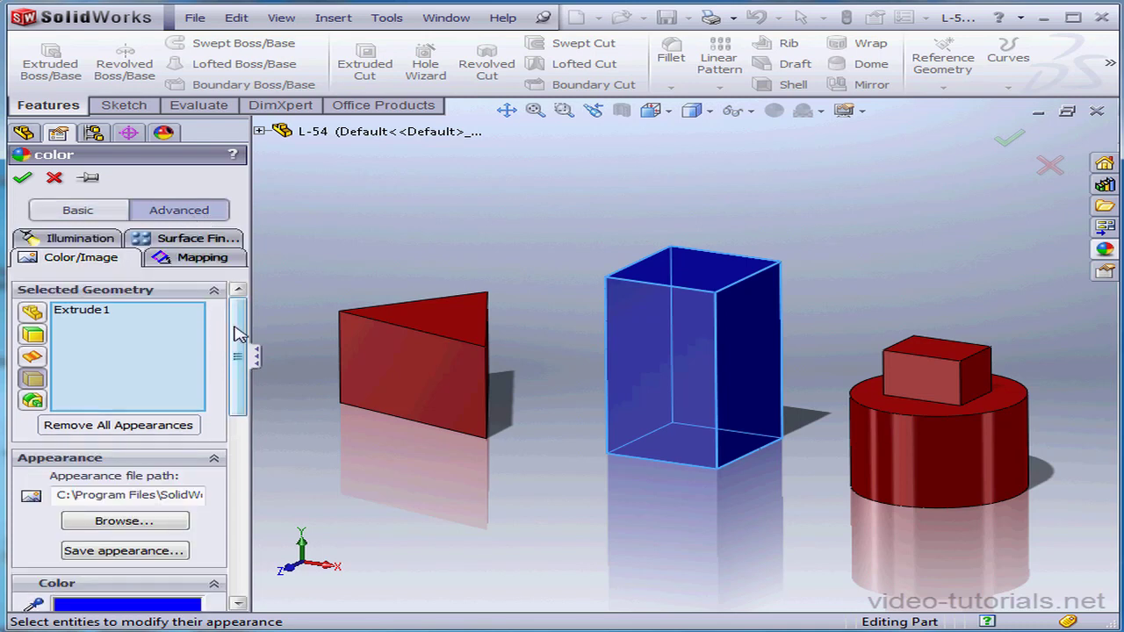
drag(236, 333, 244, 299)
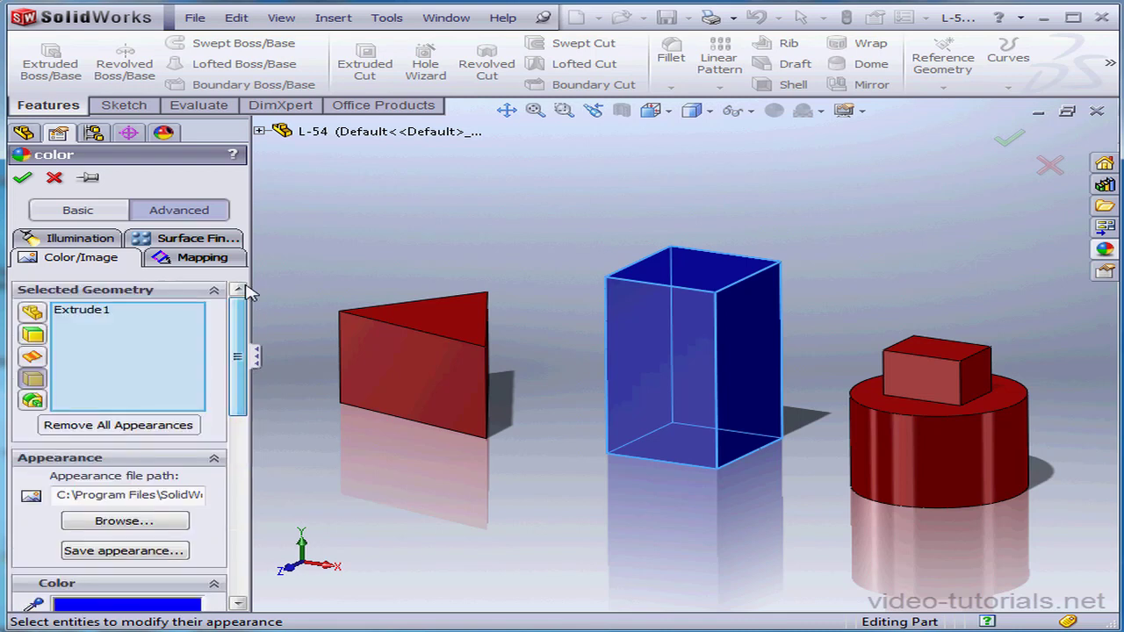
click(98, 239)
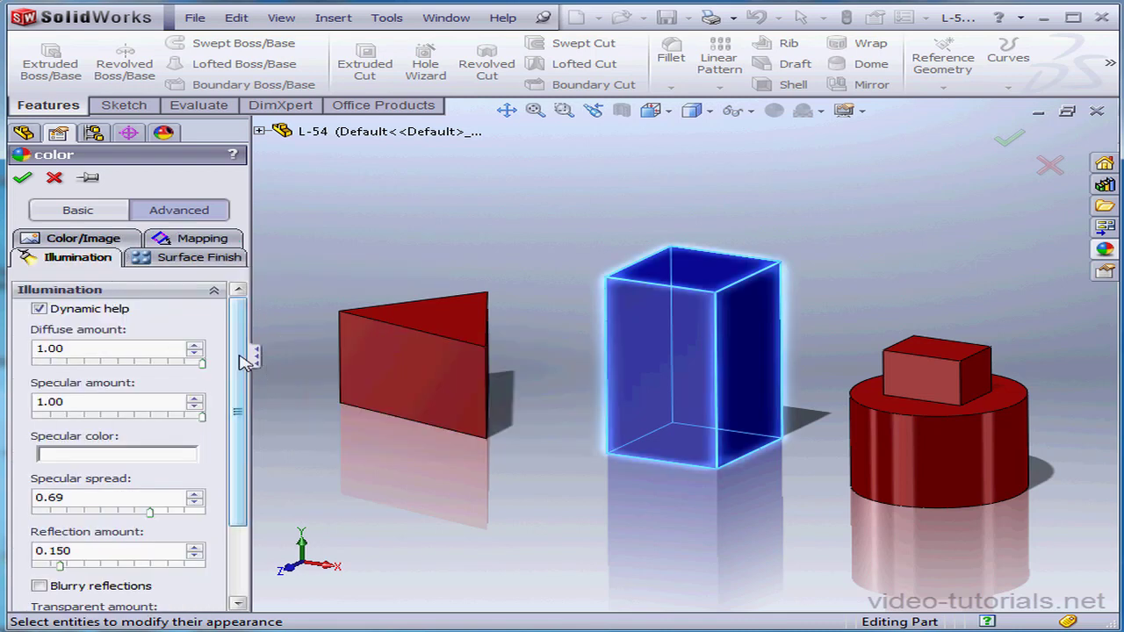
click(39, 309)
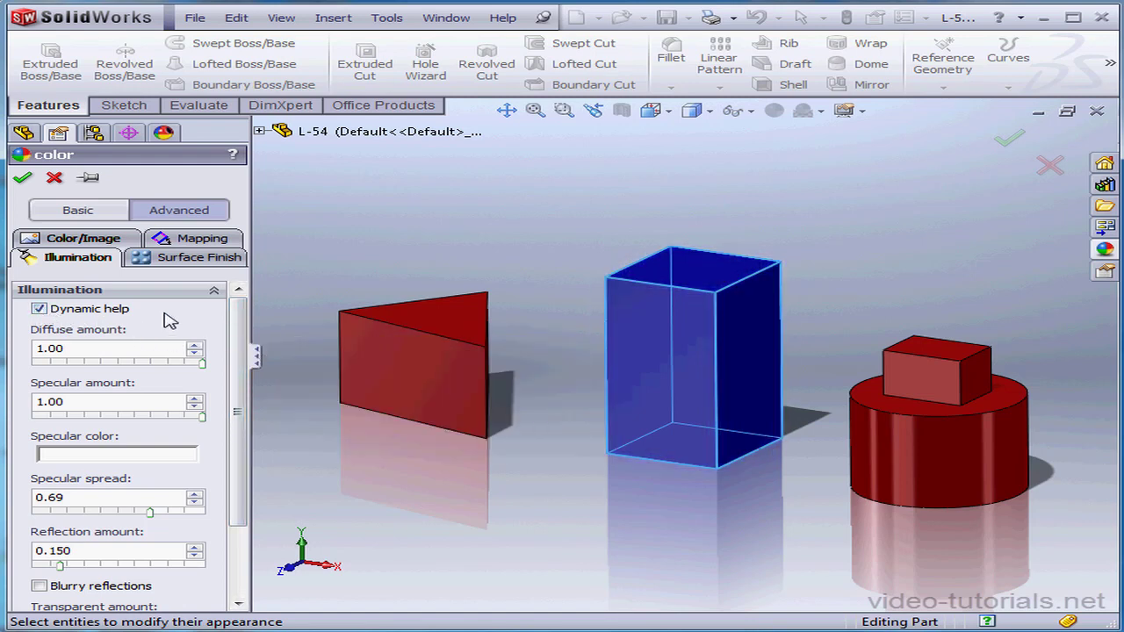
mouse_move(138, 351)
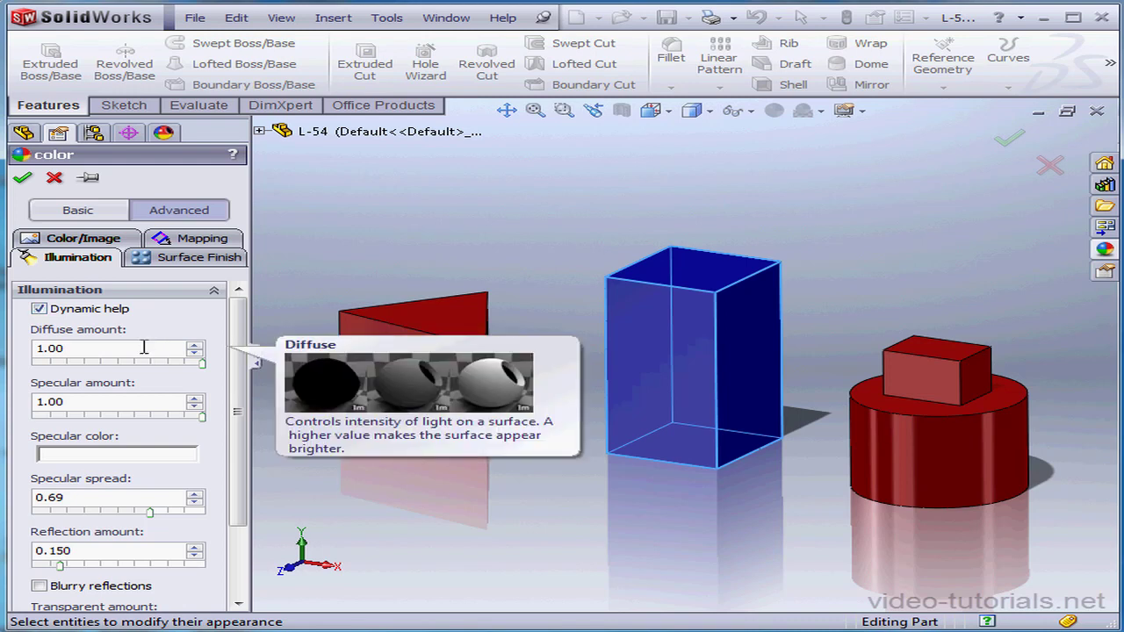
drag(238, 413, 244, 487)
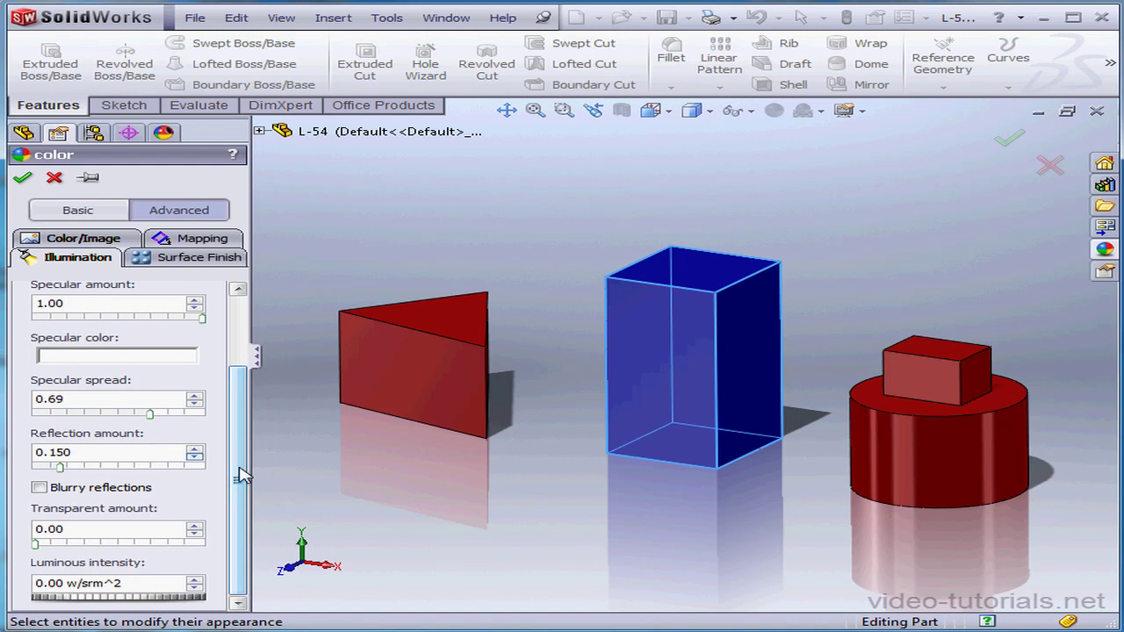
mouse_move(35, 544)
mouse_down()
mouse_move(121, 562)
mouse_move(154, 553)
mouse_move(27, 555)
mouse_up()
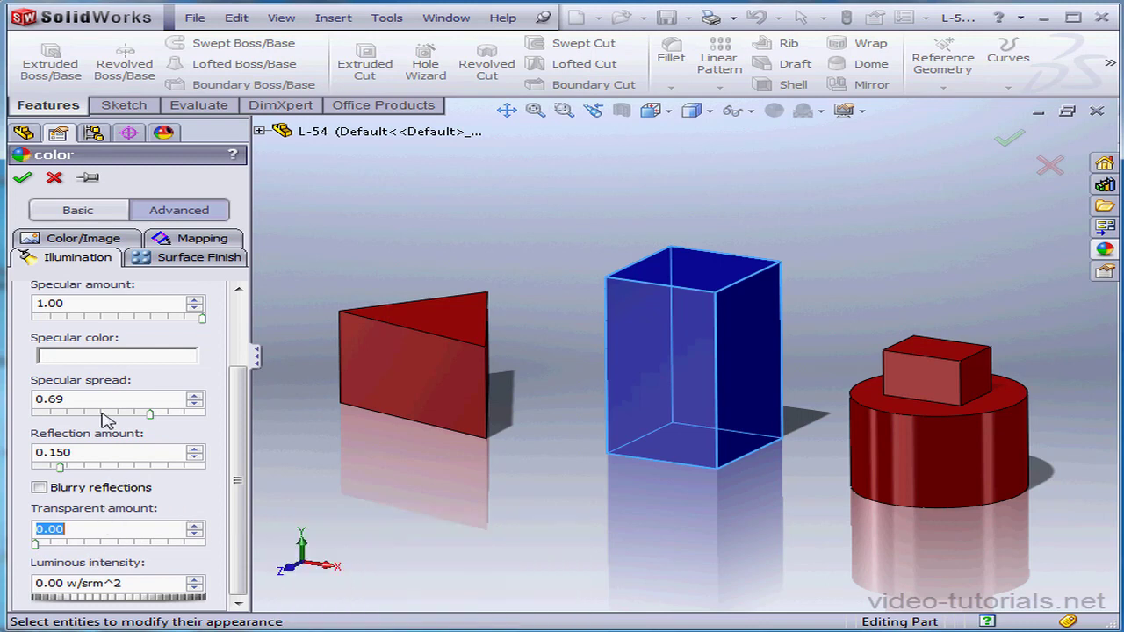
click(22, 178)
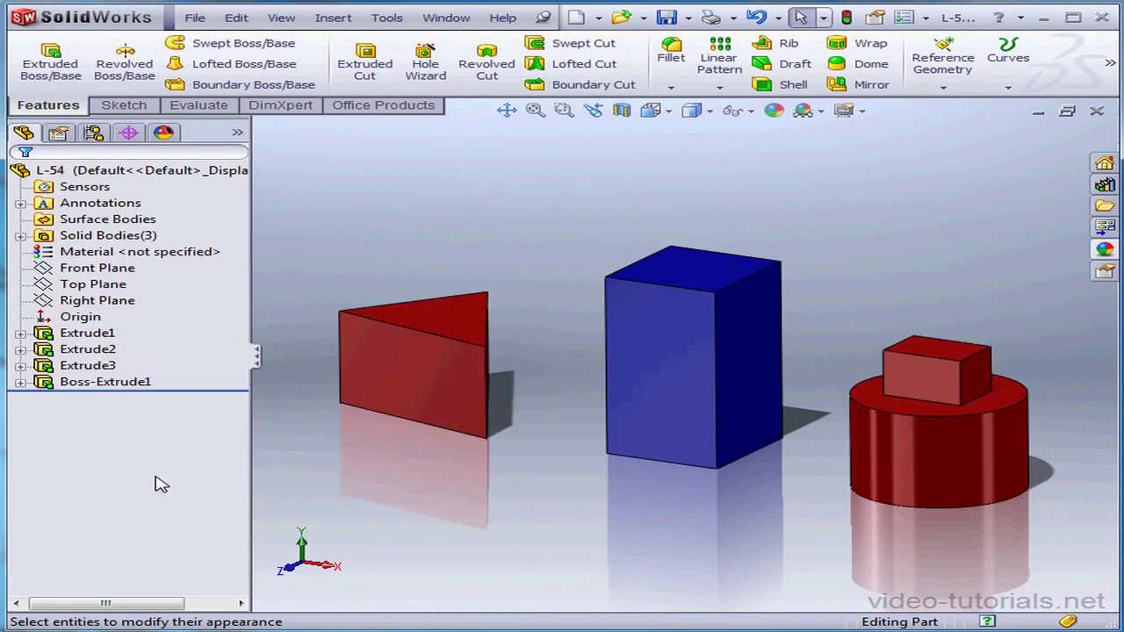
- Apply a black standard color to the Boss-Extrude1 feature on top of the cylinder
right_click(928, 376)
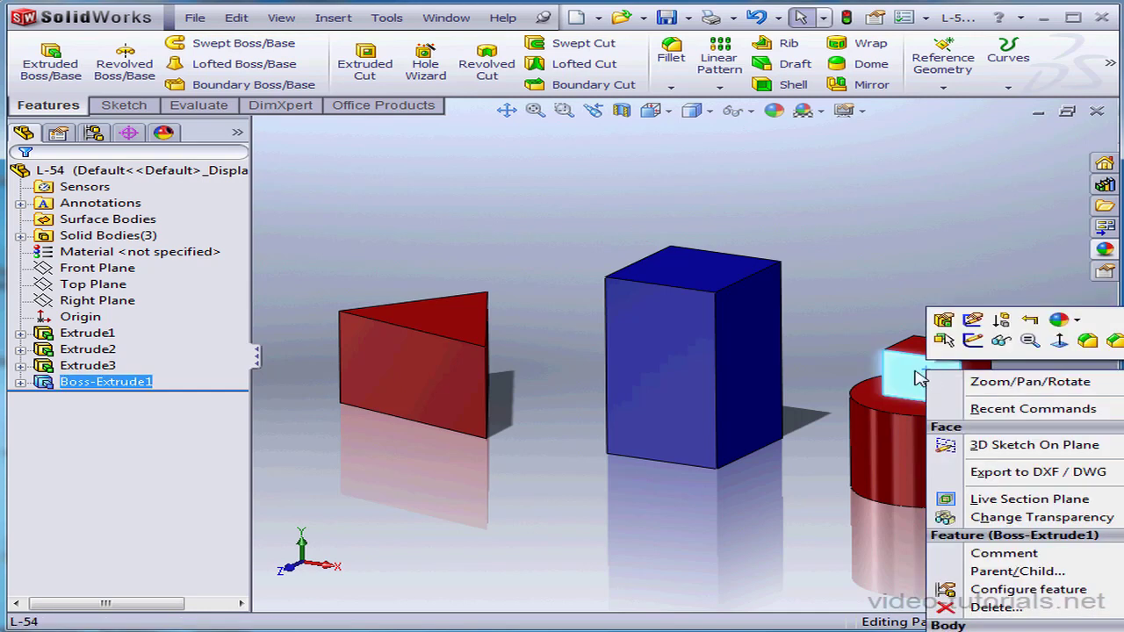
click(1078, 322)
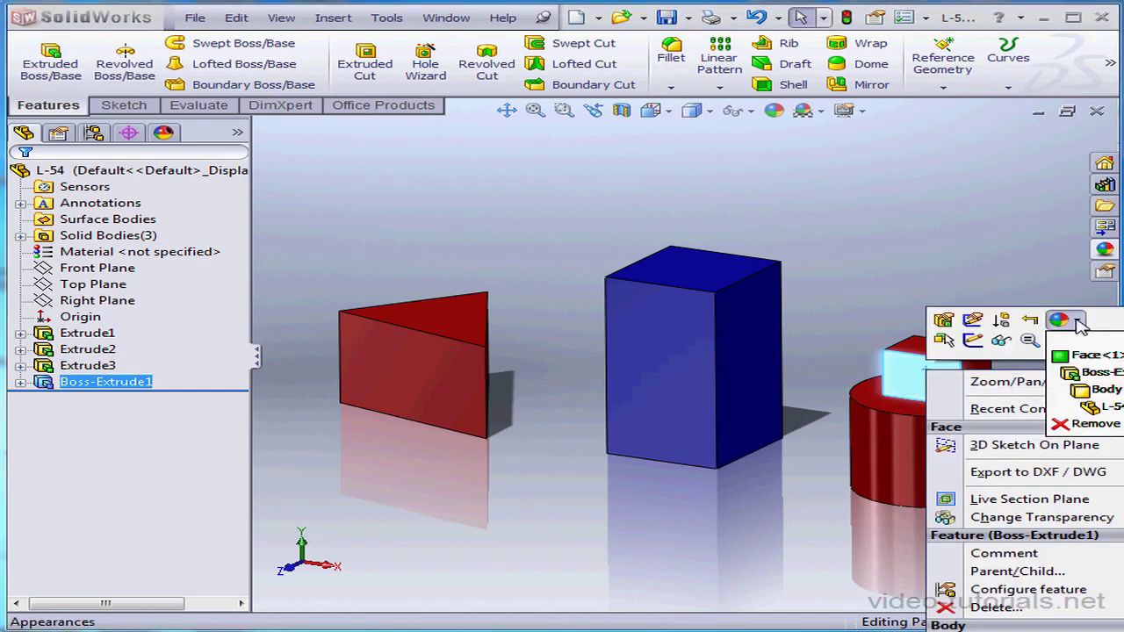
click(1089, 372)
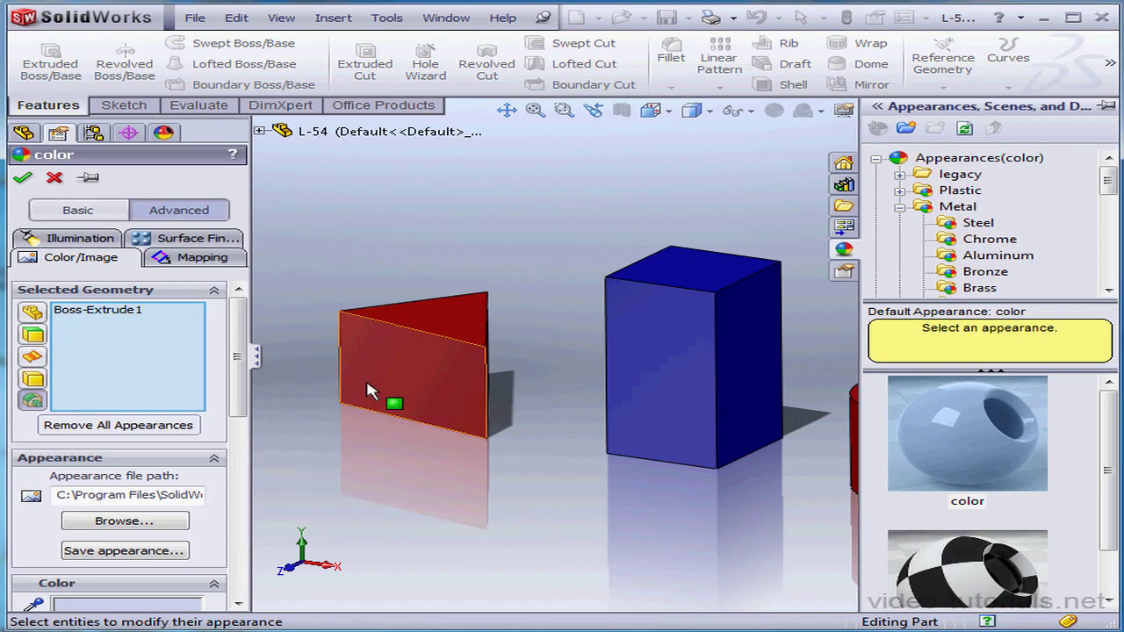
drag(246, 373, 241, 469)
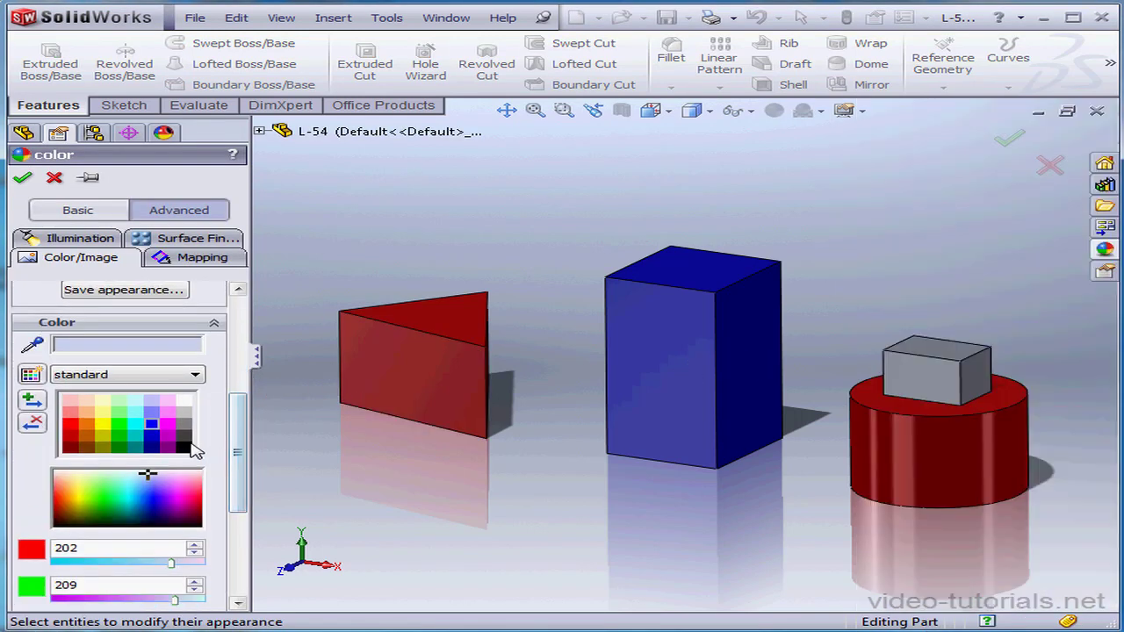
click(188, 447)
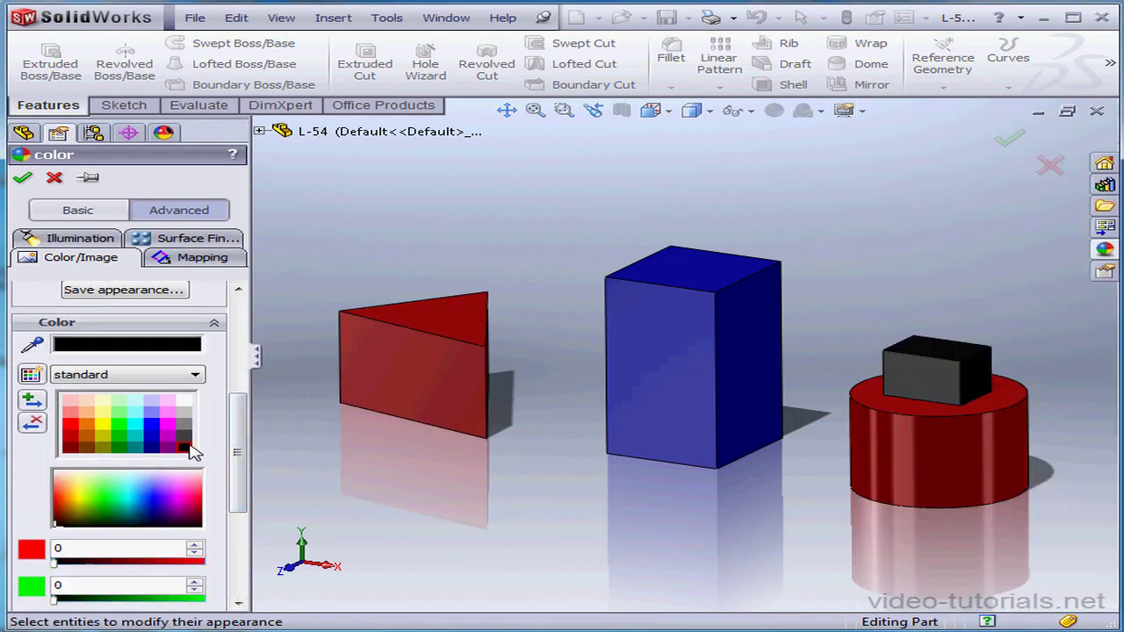
click(22, 177)
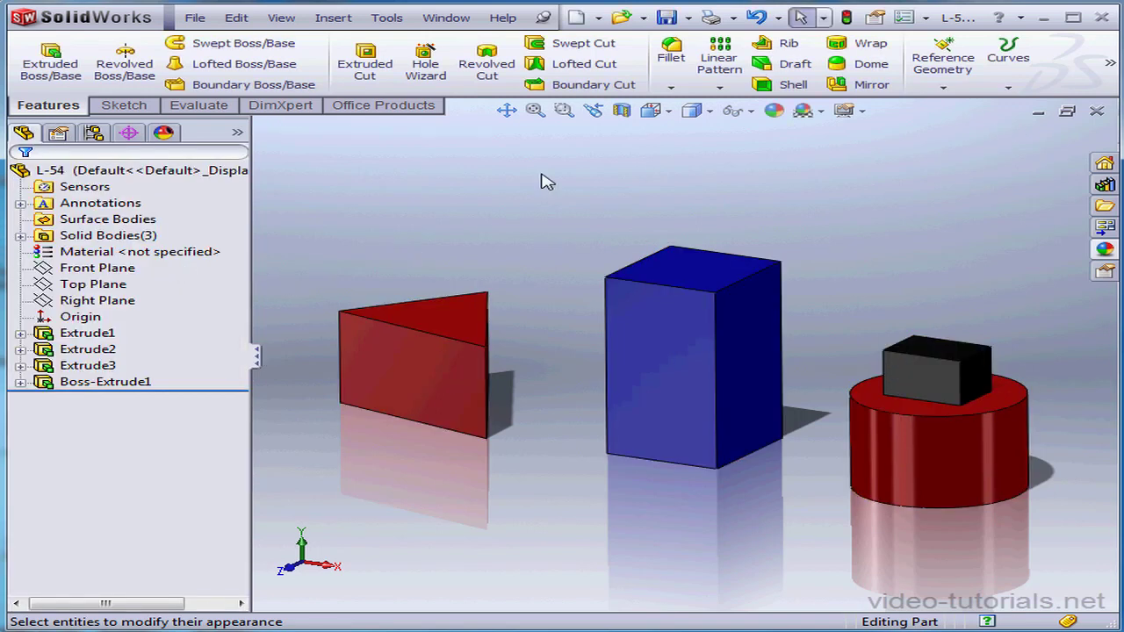
- Apply a yellow standard color to the front face of the small black block on the cylinder
click(507, 110)
drag(697, 296, 531, 261)
click(507, 110)
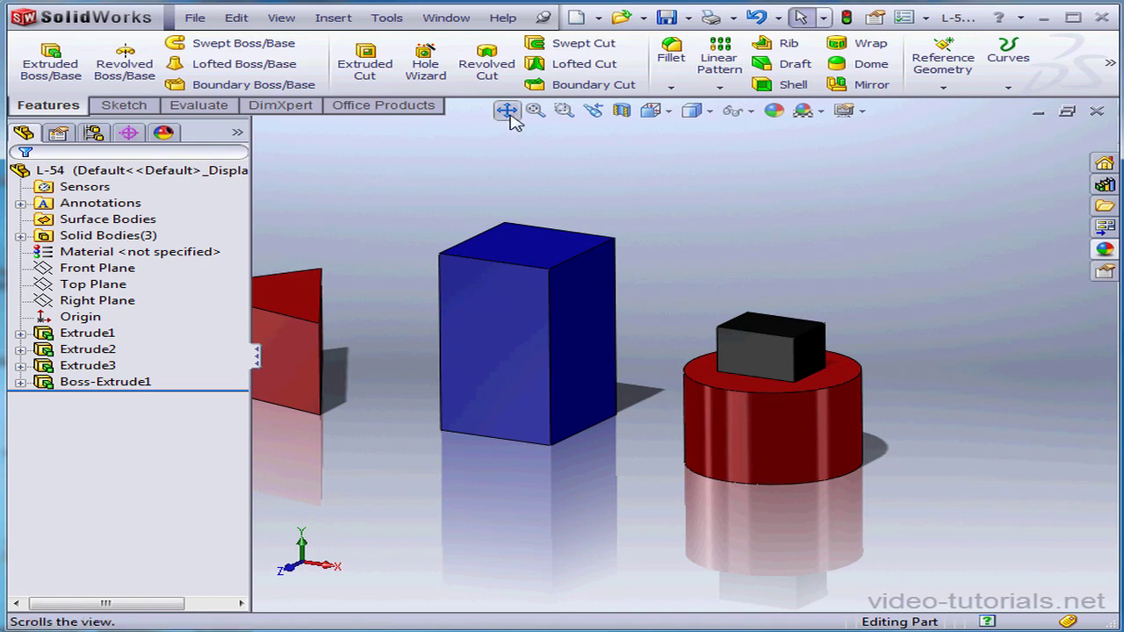
right_click(763, 351)
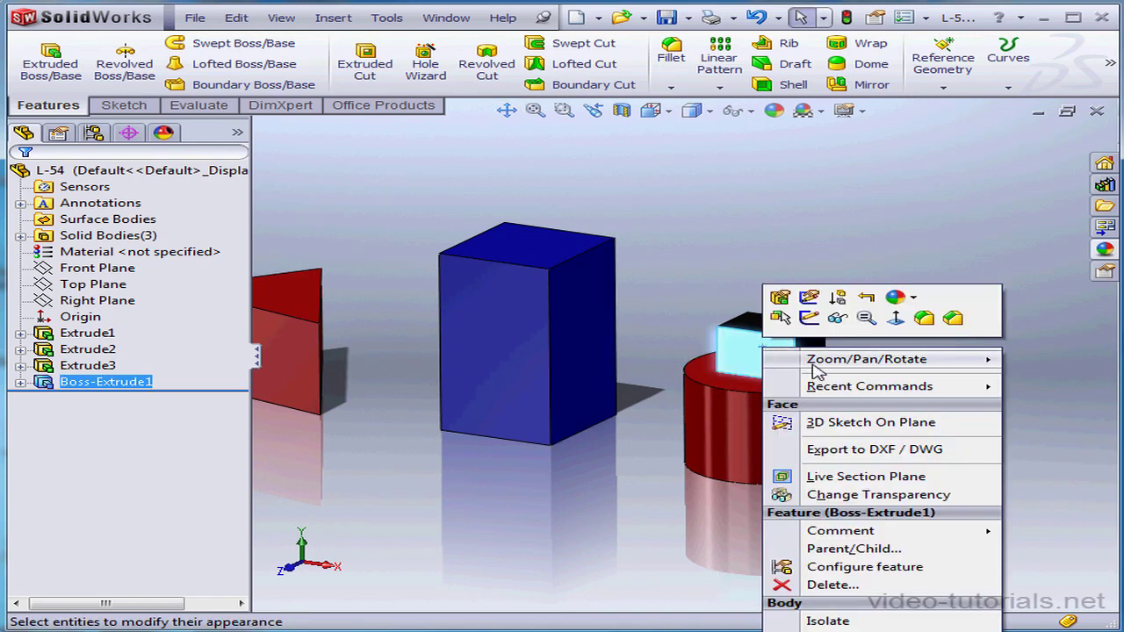
click(914, 298)
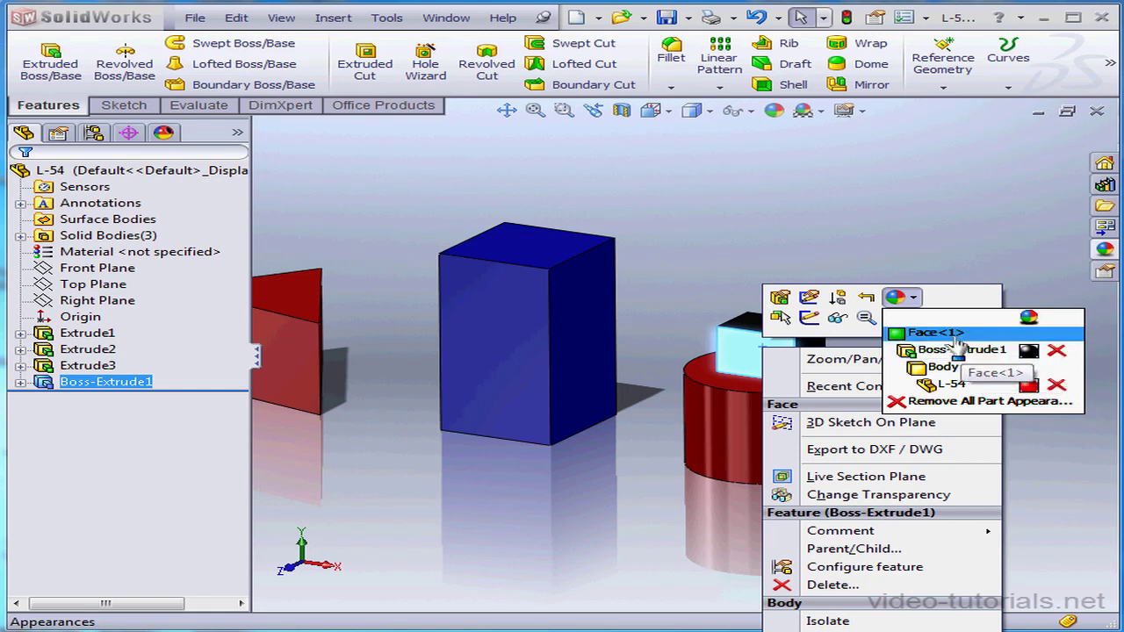
click(954, 336)
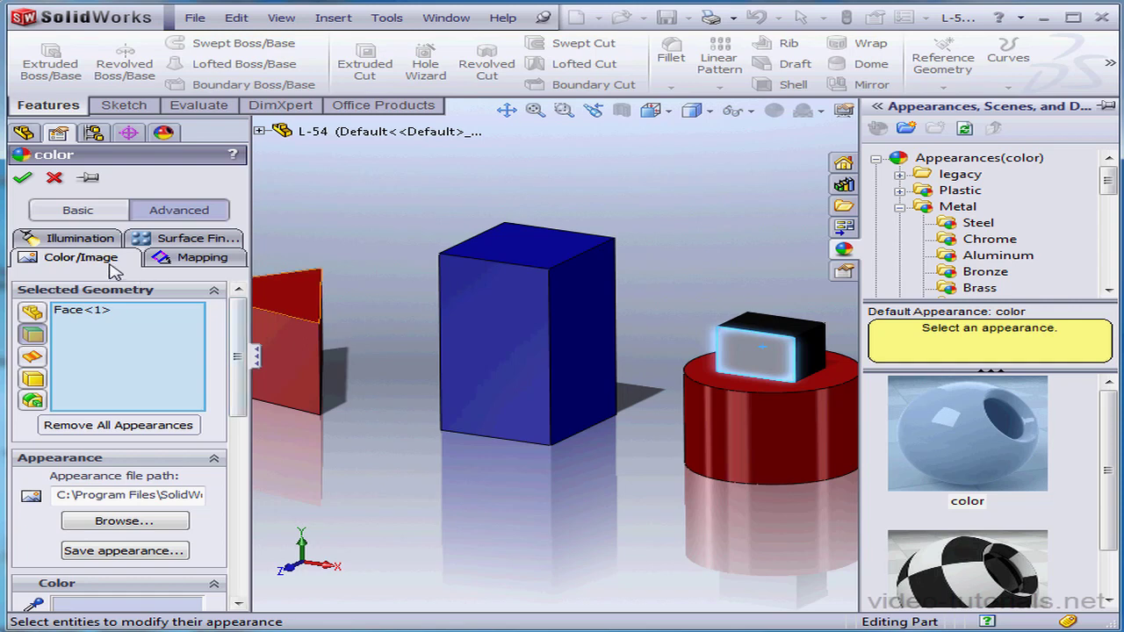
drag(238, 353, 242, 451)
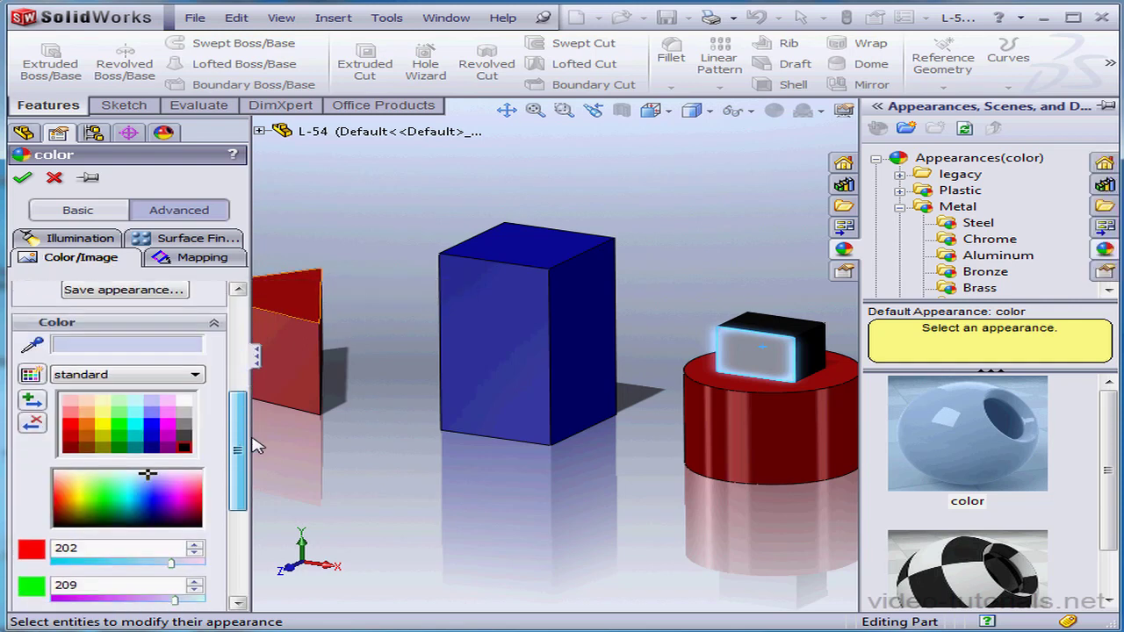
click(104, 427)
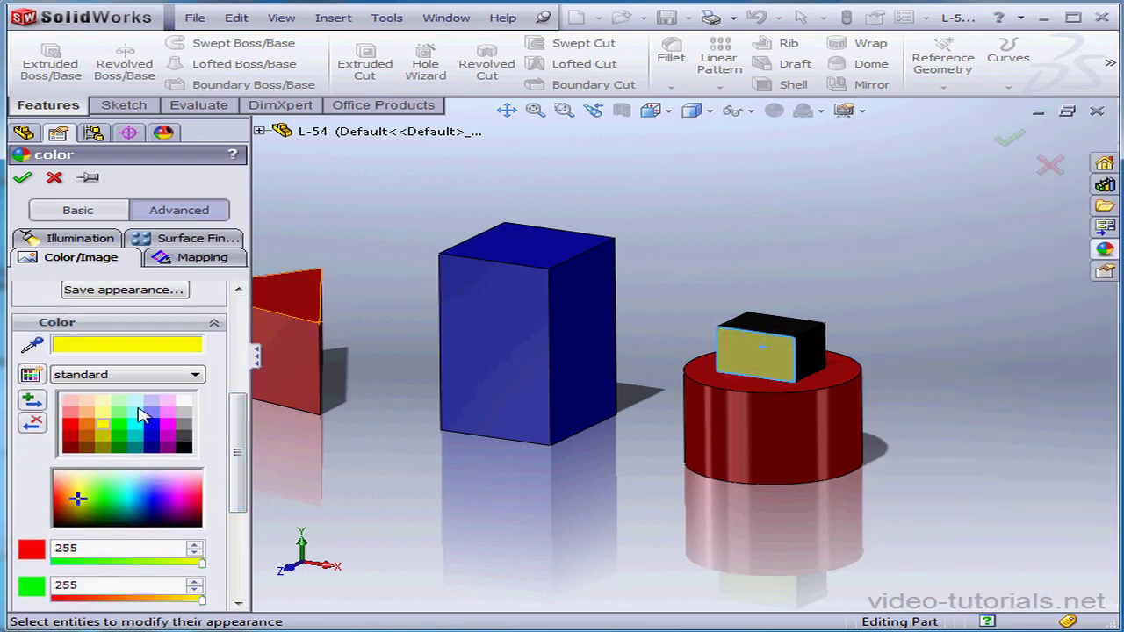
click(238, 290)
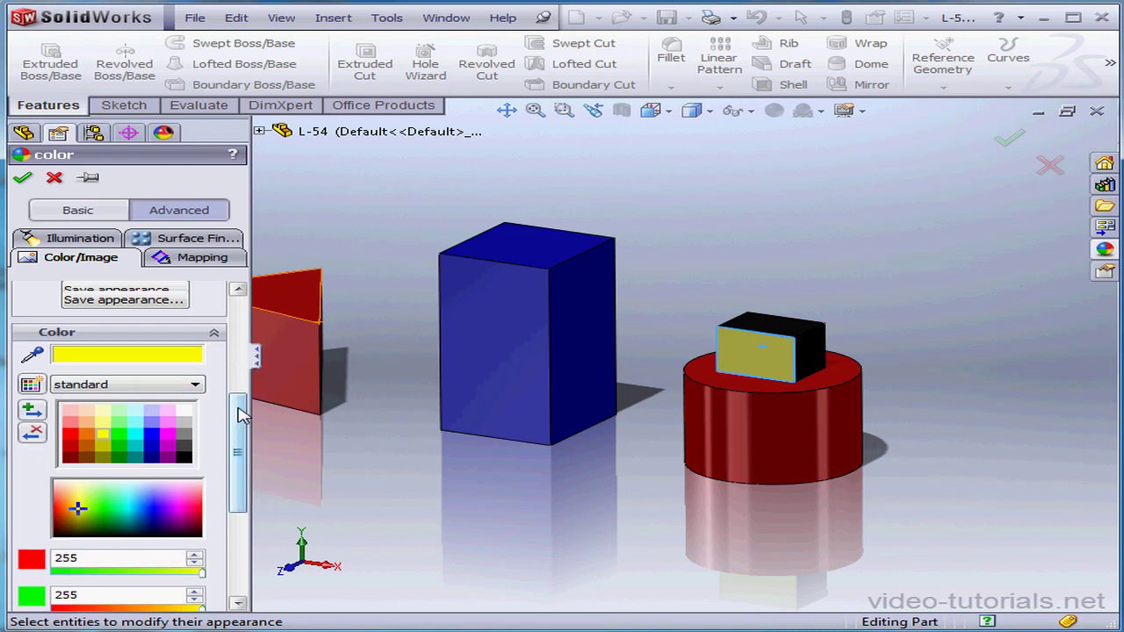
- Try a transparent amount of 0.62 on the yellow face, reset it to 0.00 and accept the appearance
click(79, 238)
drag(241, 338, 263, 475)
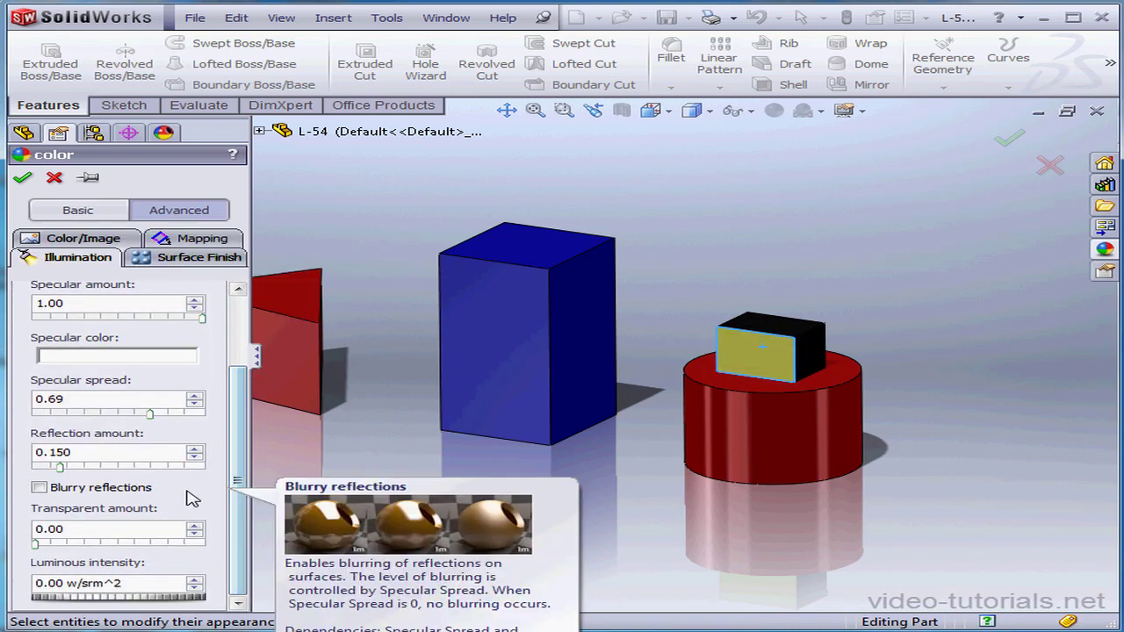
drag(39, 549, 143, 553)
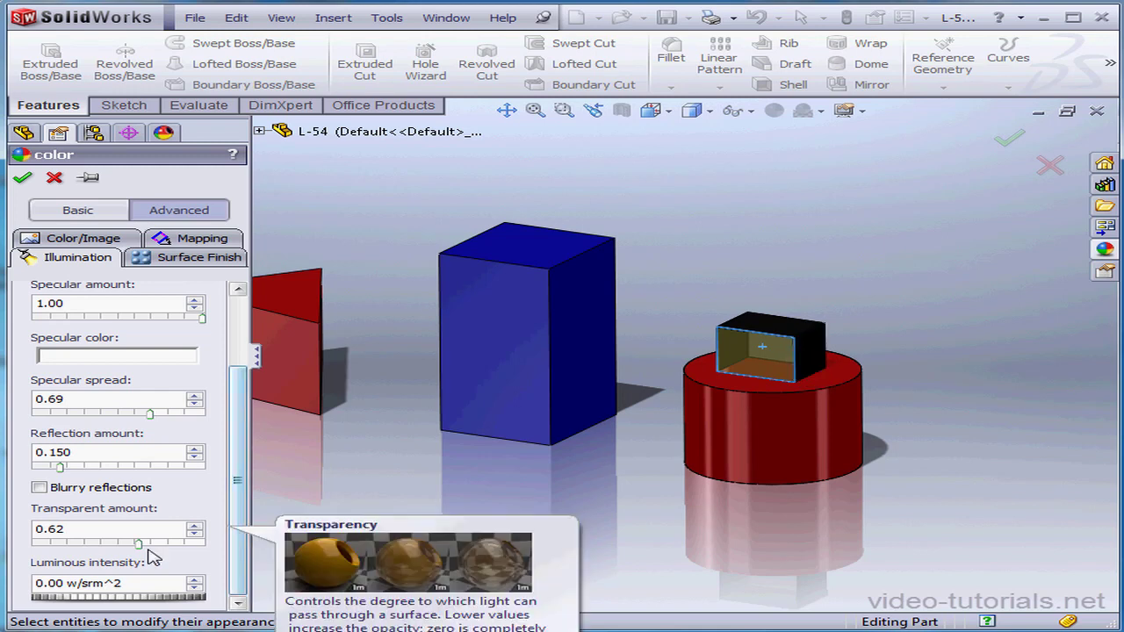
drag(138, 543, 36, 544)
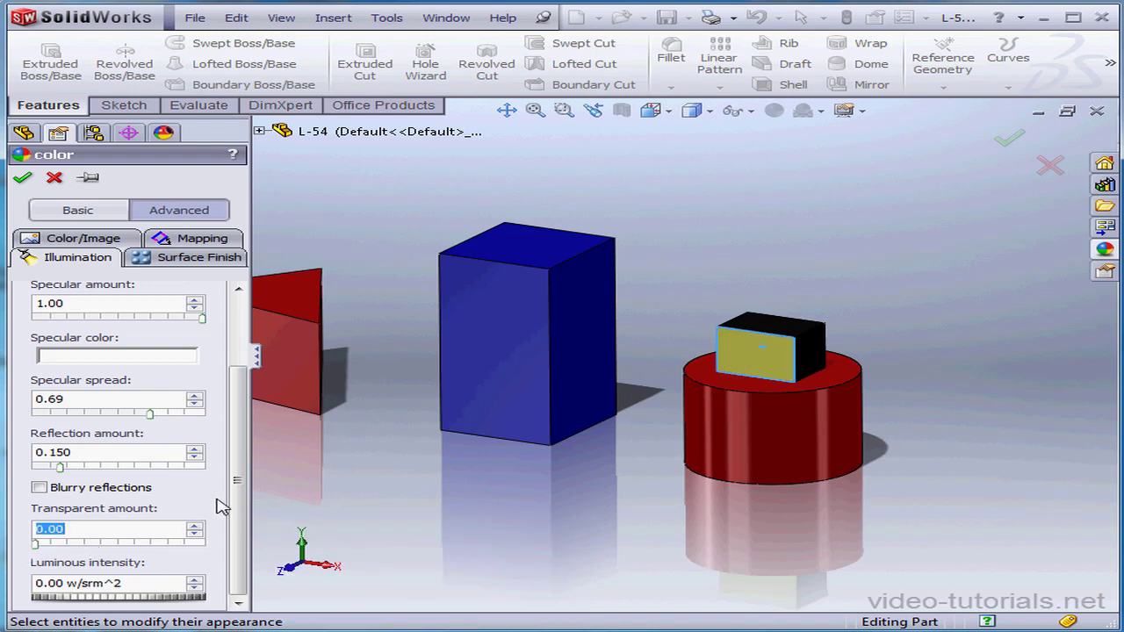
key(Return)
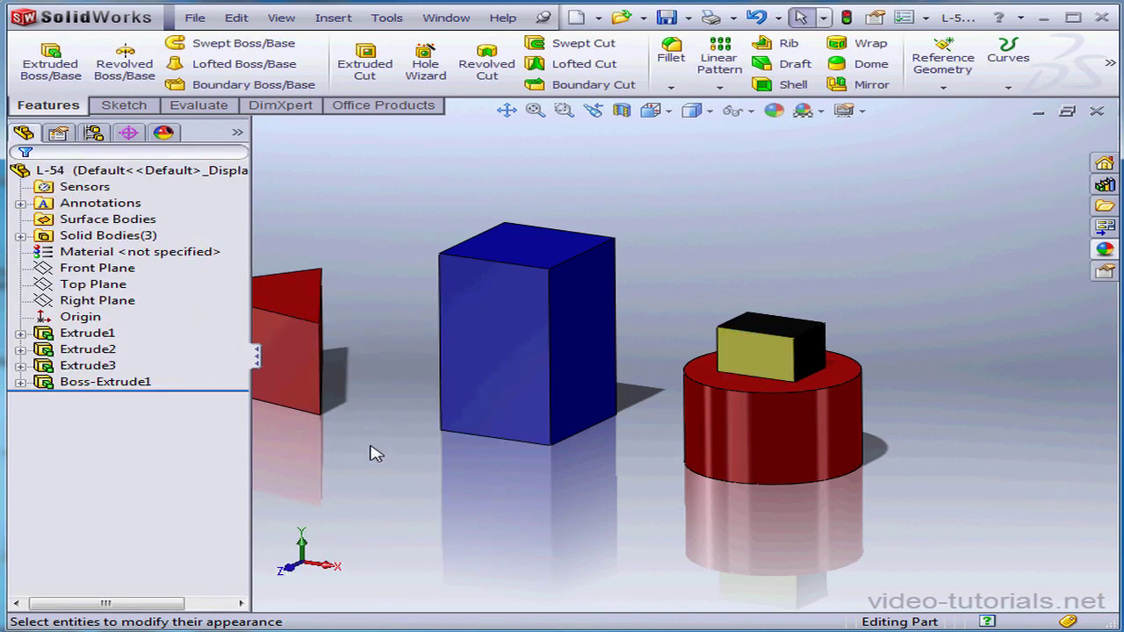
- Remove the yellow face-level appearance from the front of the small block
click(742, 349)
right_click(742, 349)
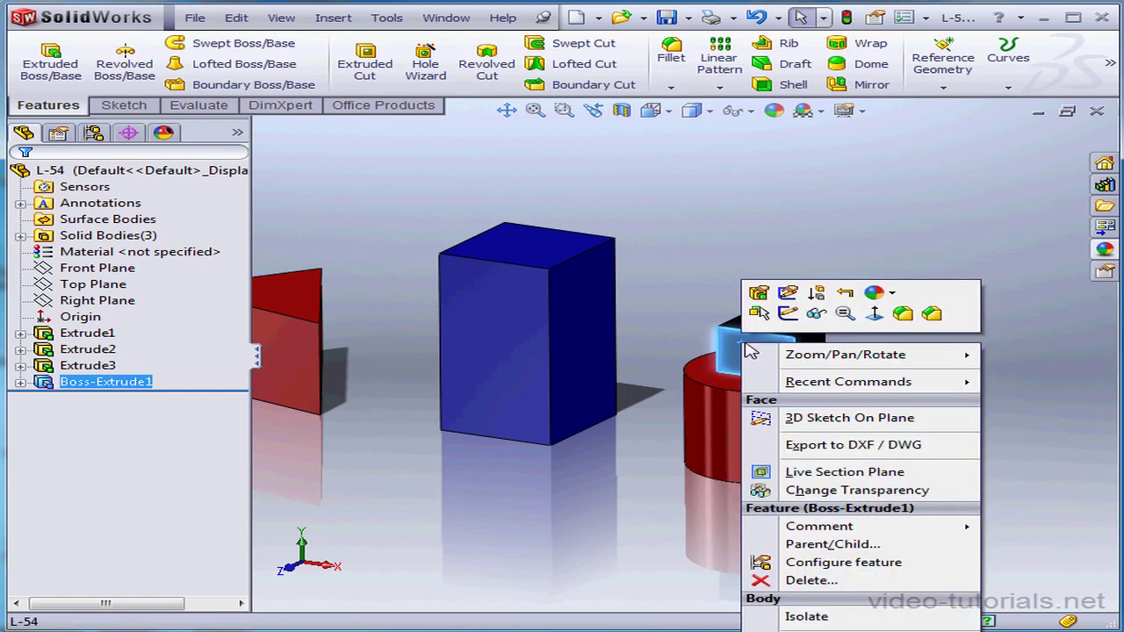
click(894, 293)
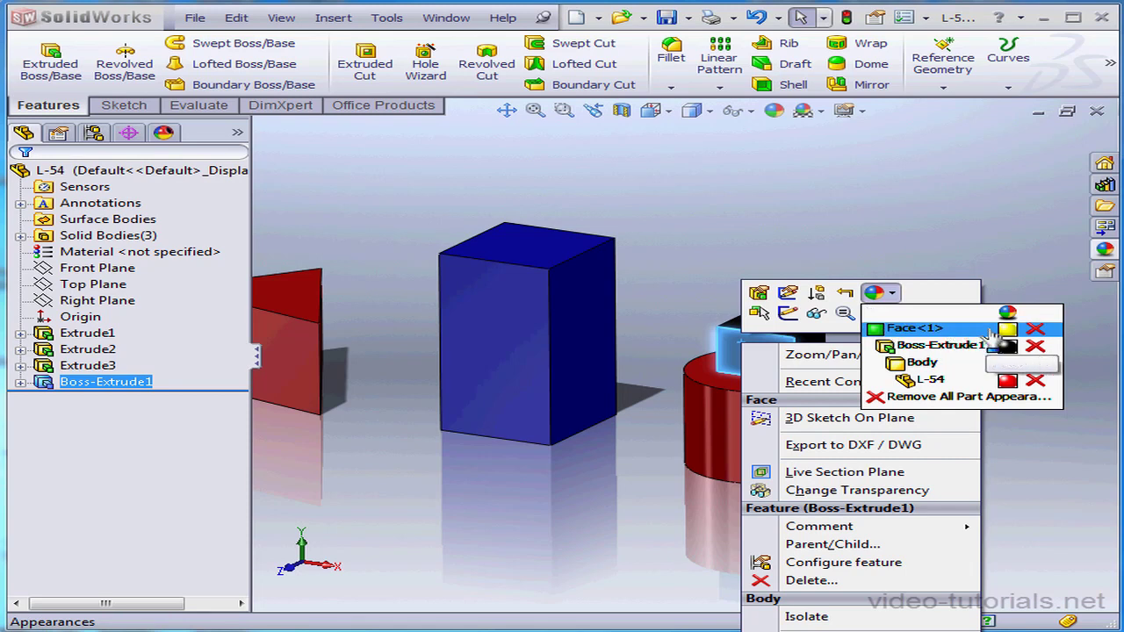
click(1036, 331)
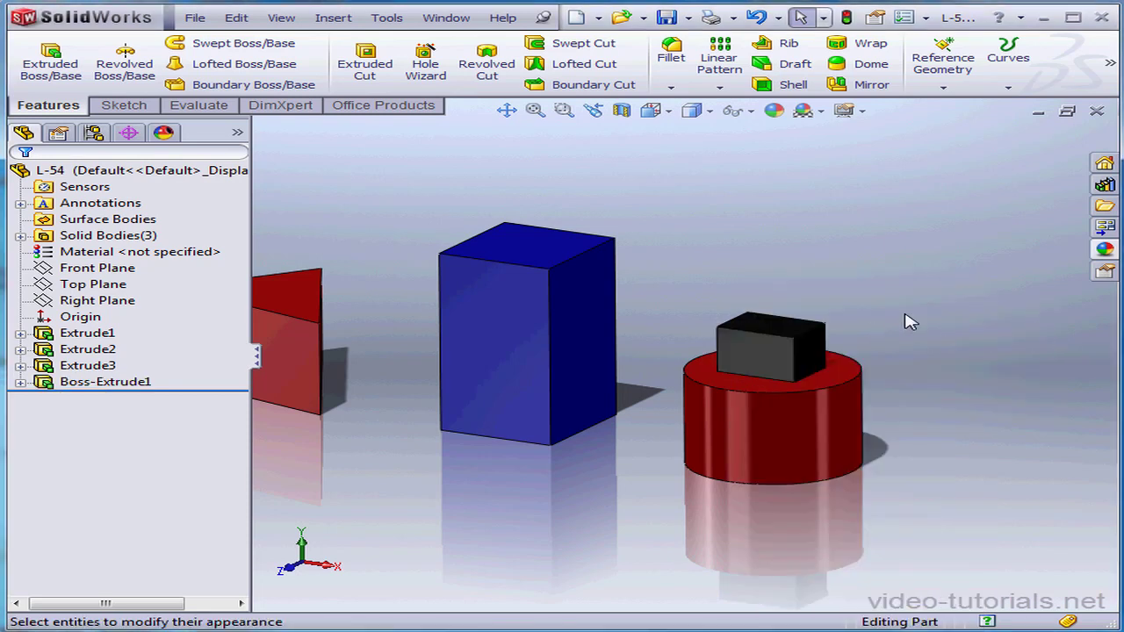
- Review the list of appearances applied to the part and the options available for the black color
click(165, 136)
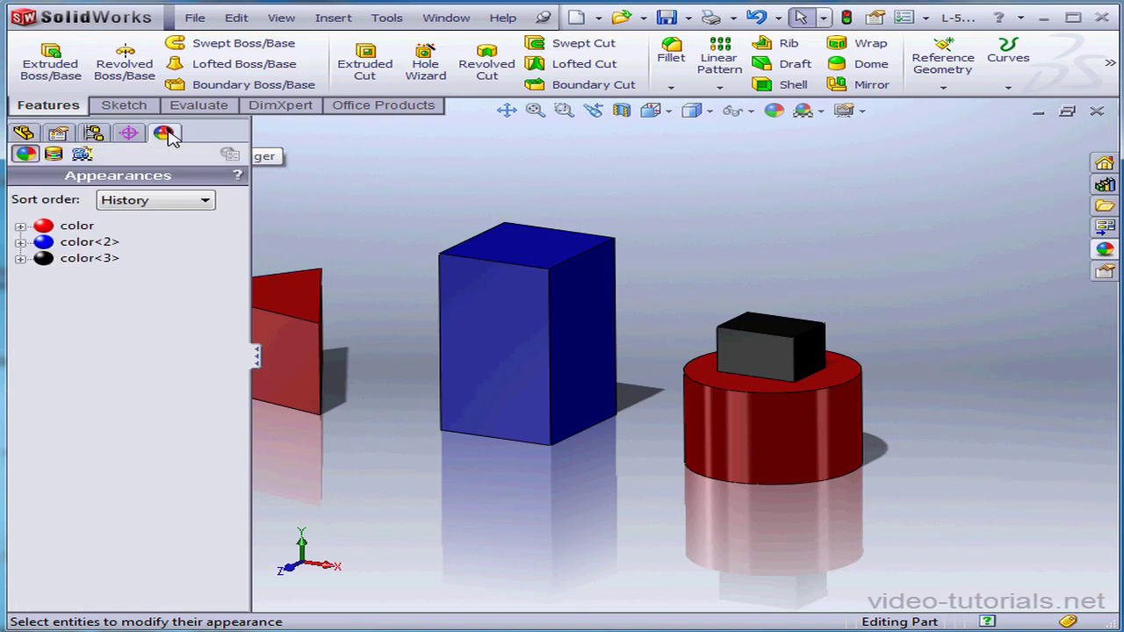
right_click(61, 258)
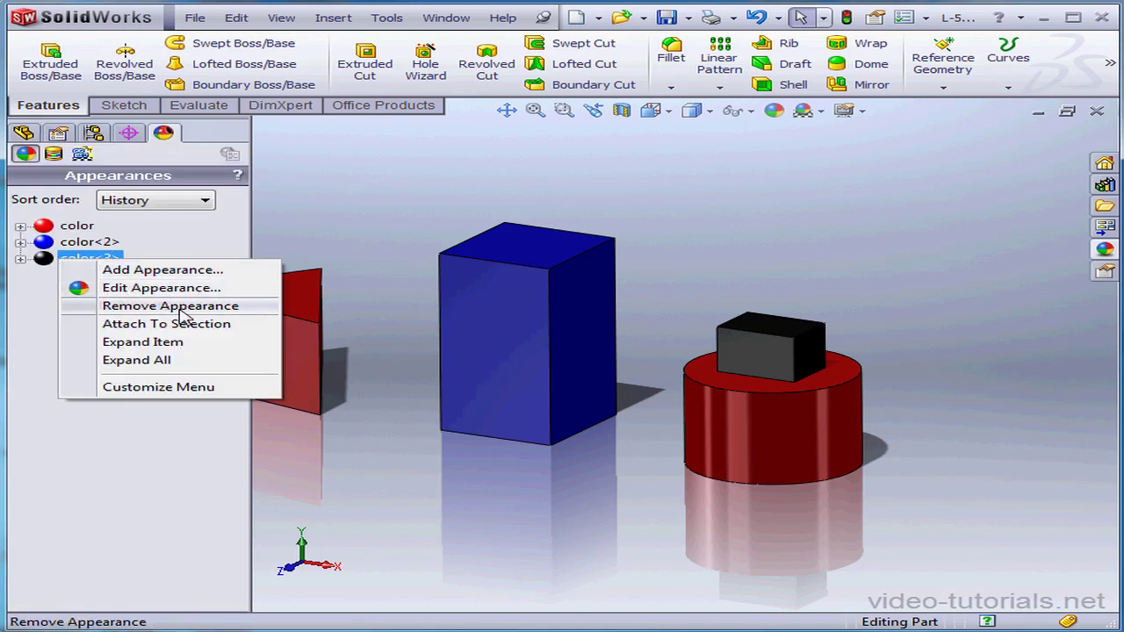
click(30, 133)
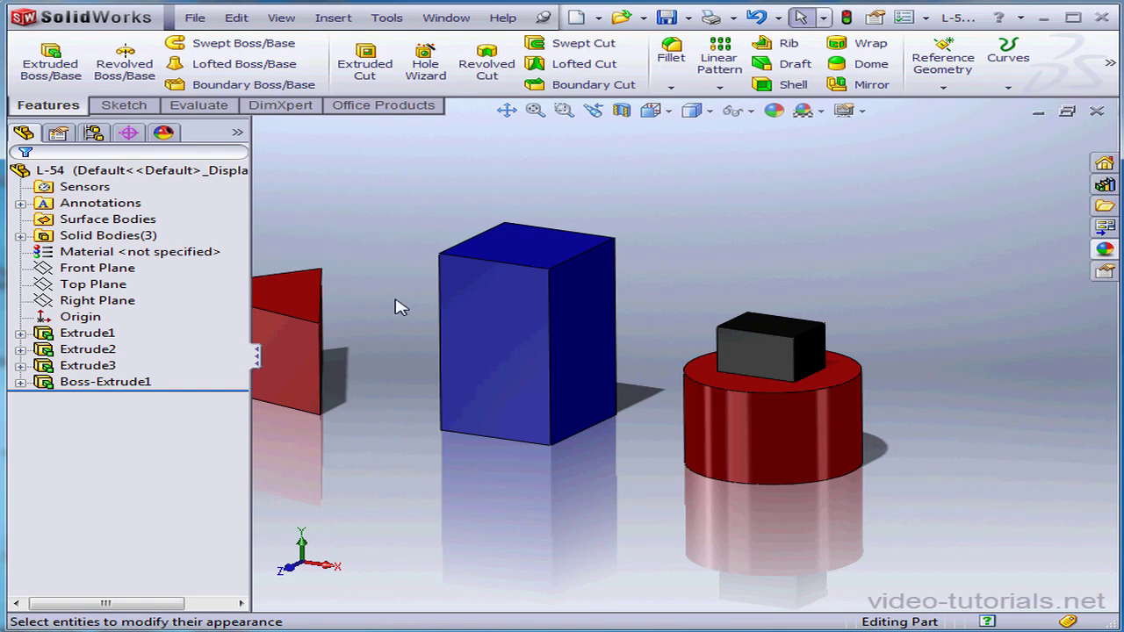
- Remove the blue body appearance from Extrude1 and clear all remaining appearances from the part
right_click(493, 281)
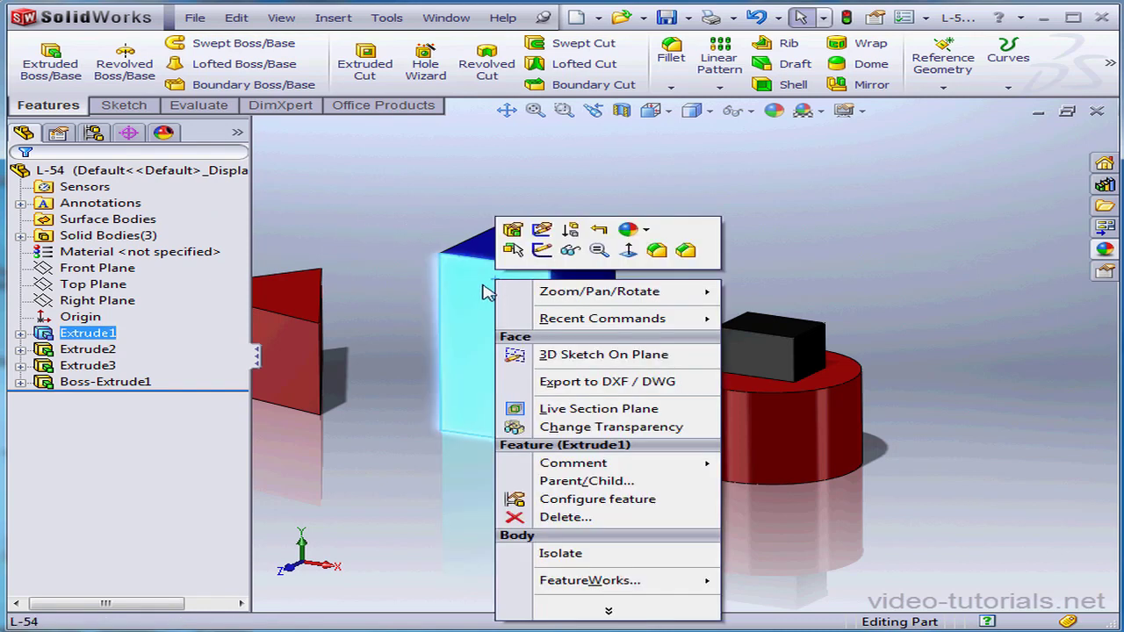
click(647, 231)
click(643, 232)
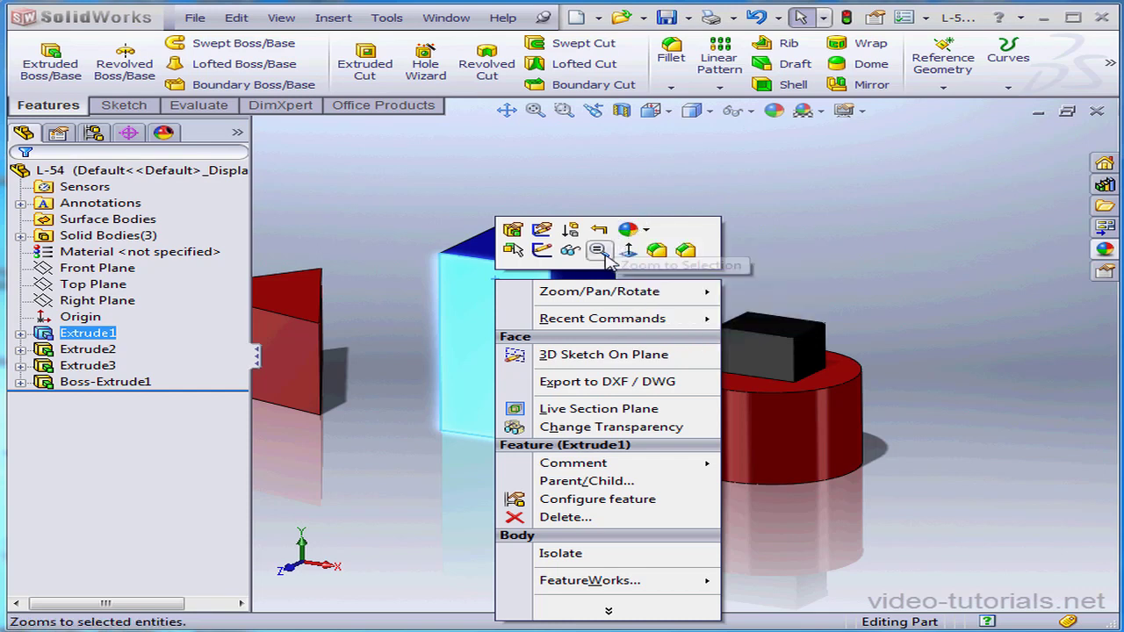
click(647, 231)
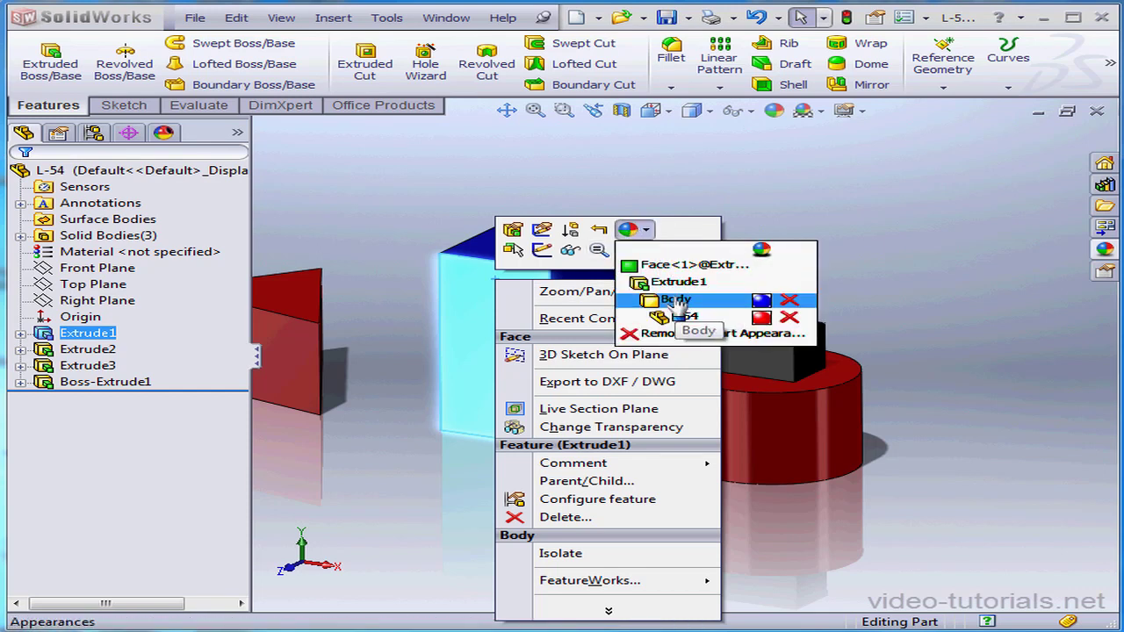
click(677, 290)
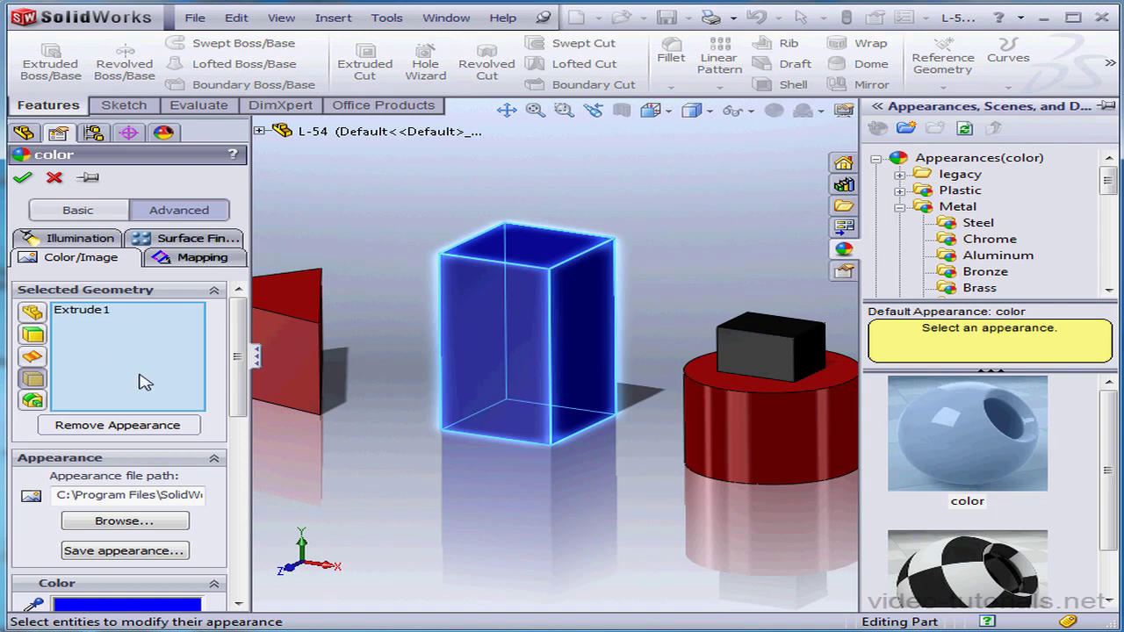
click(117, 426)
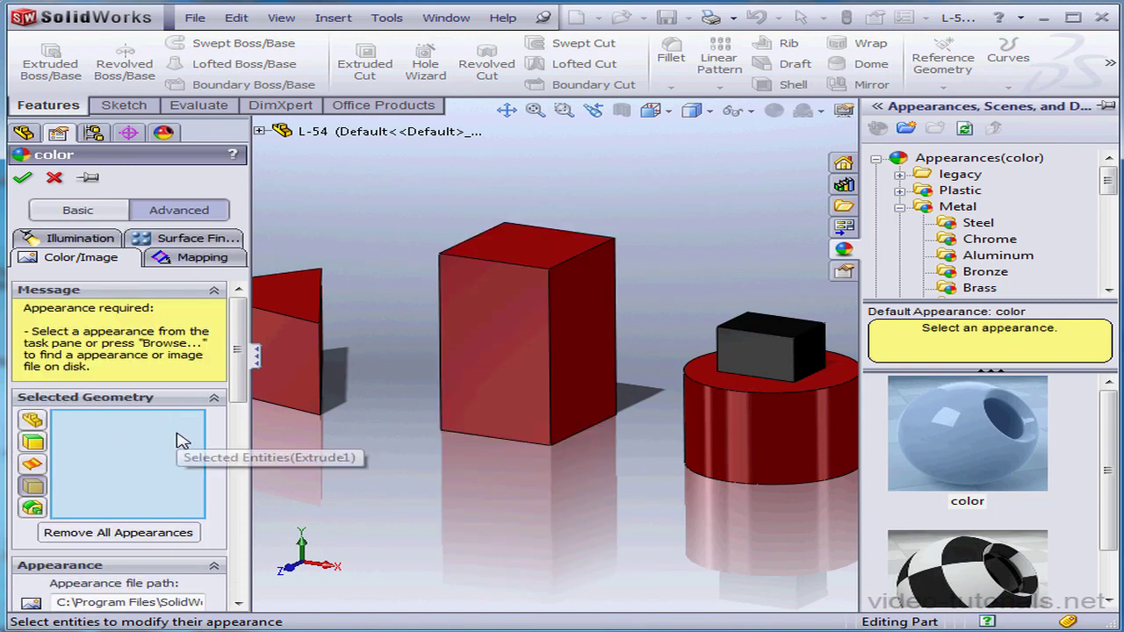
click(172, 438)
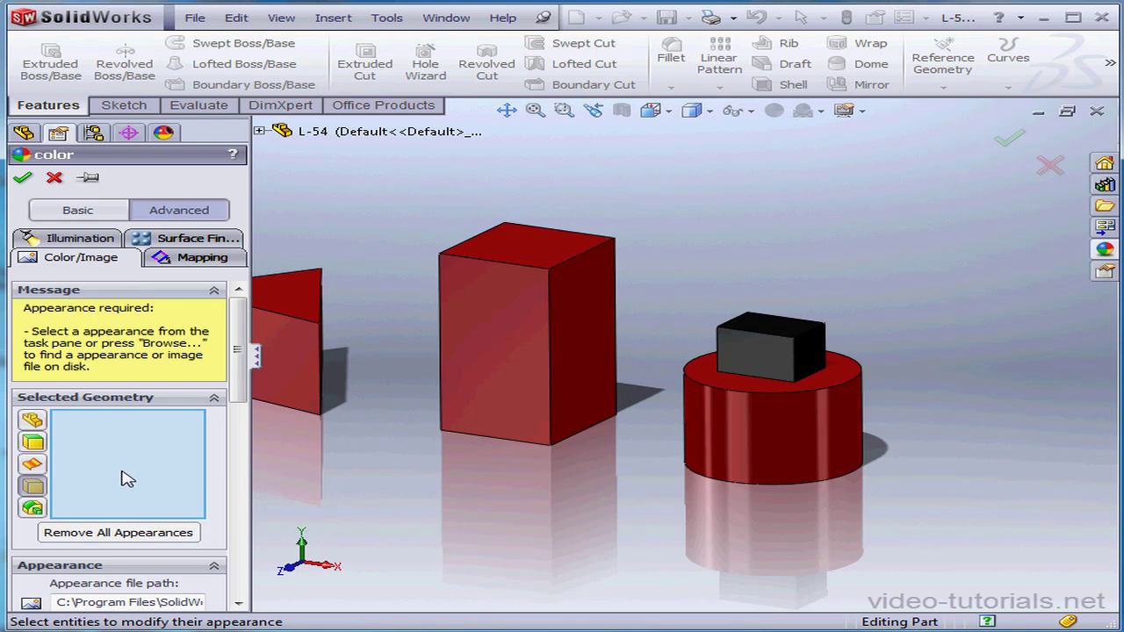
click(114, 533)
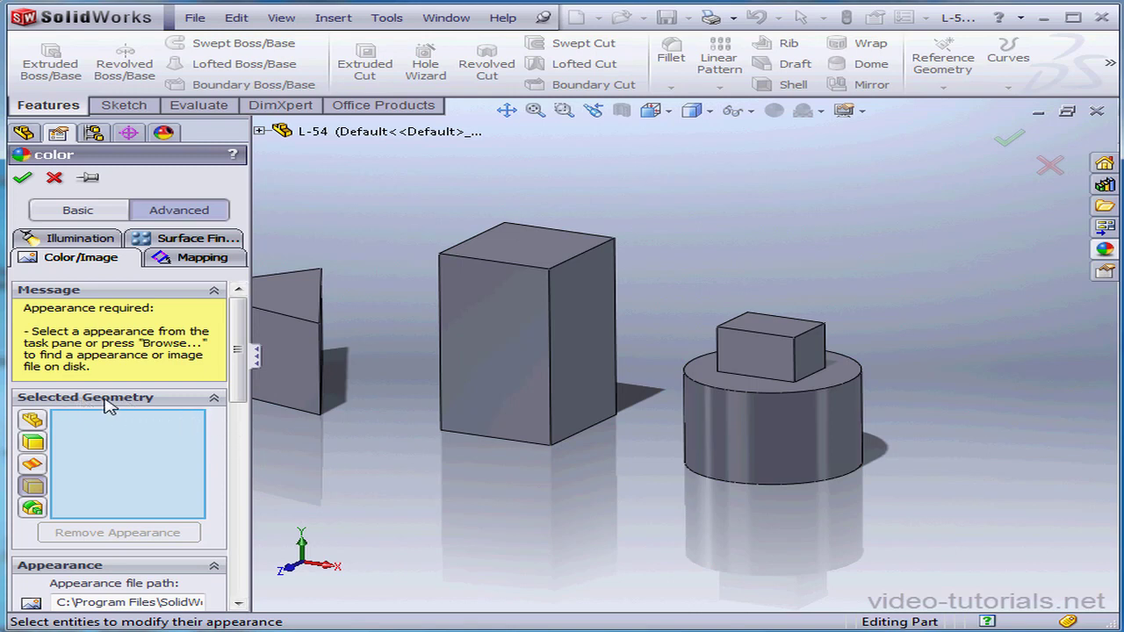
- Apply a dark yellow standard color to the wedge's top face, both rectangular blocks' front faces and the cylinder's side face
click(36, 444)
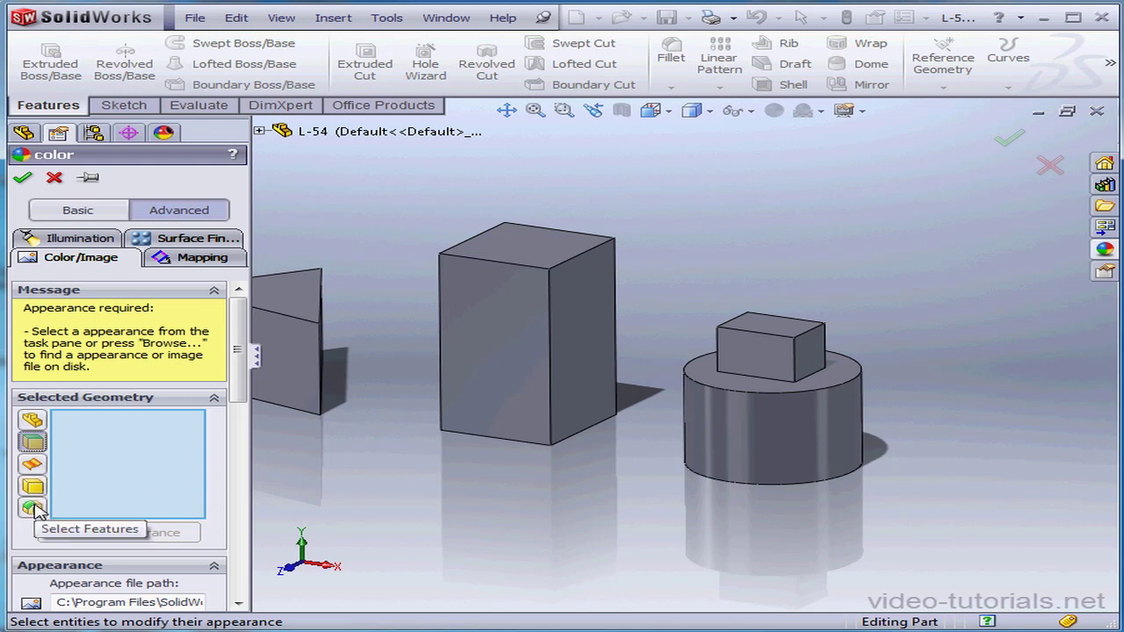
click(315, 312)
click(516, 342)
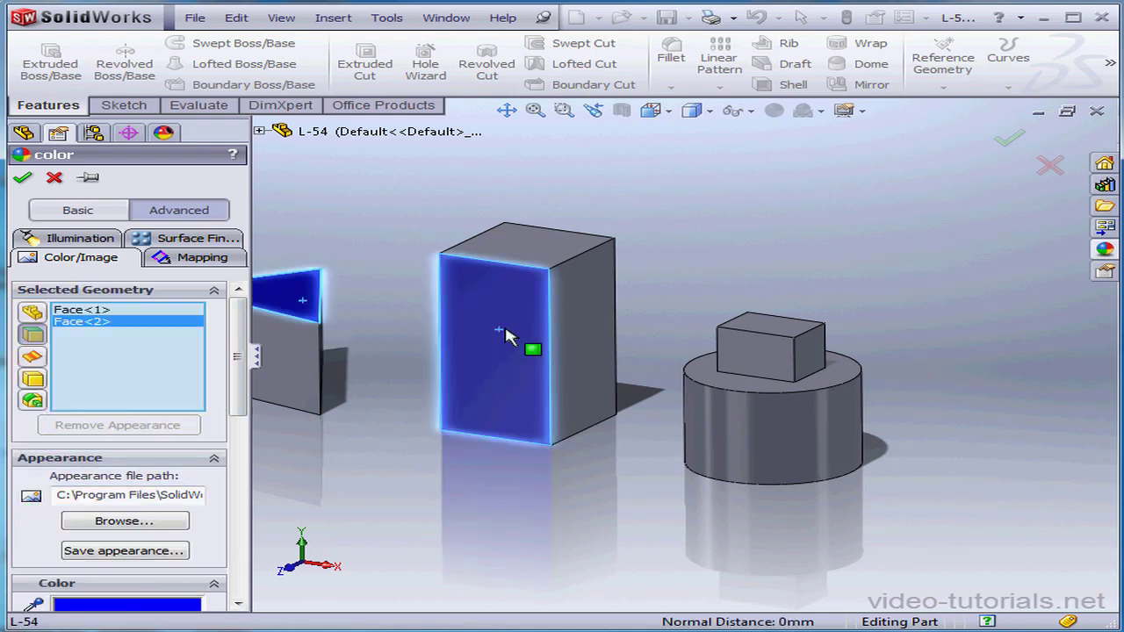
click(788, 365)
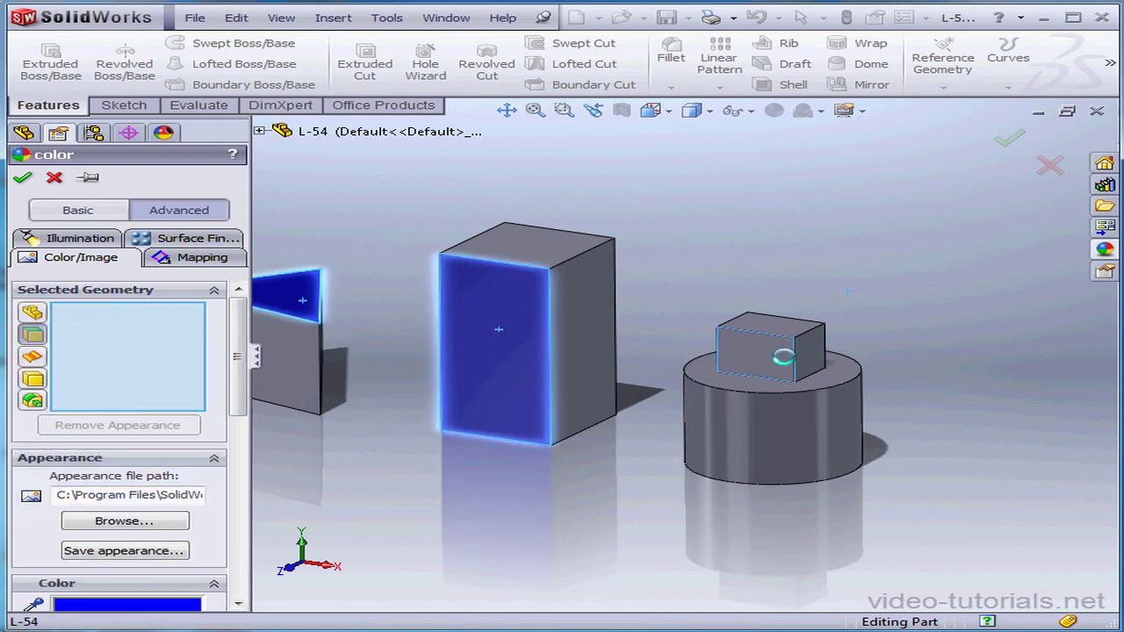
click(807, 412)
drag(238, 378, 227, 463)
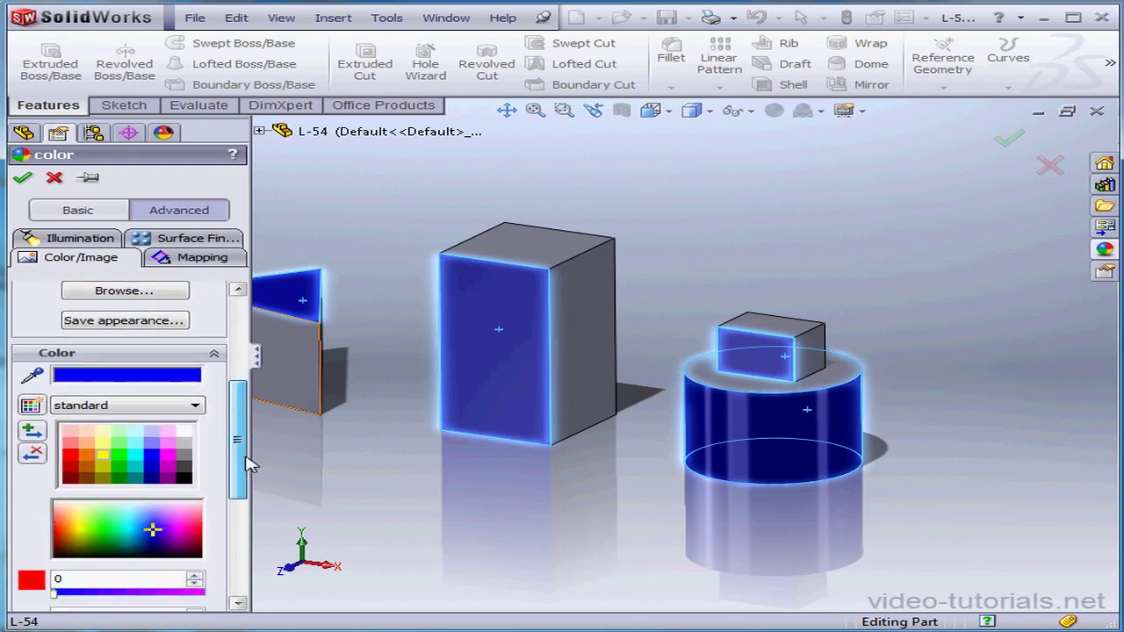
click(104, 467)
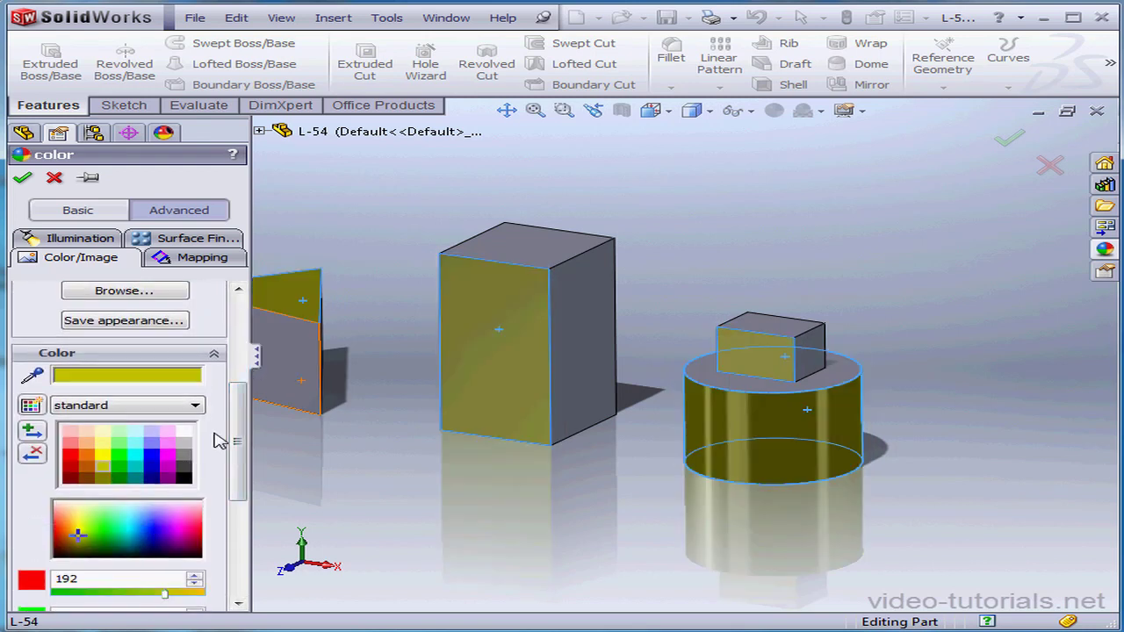
click(22, 177)
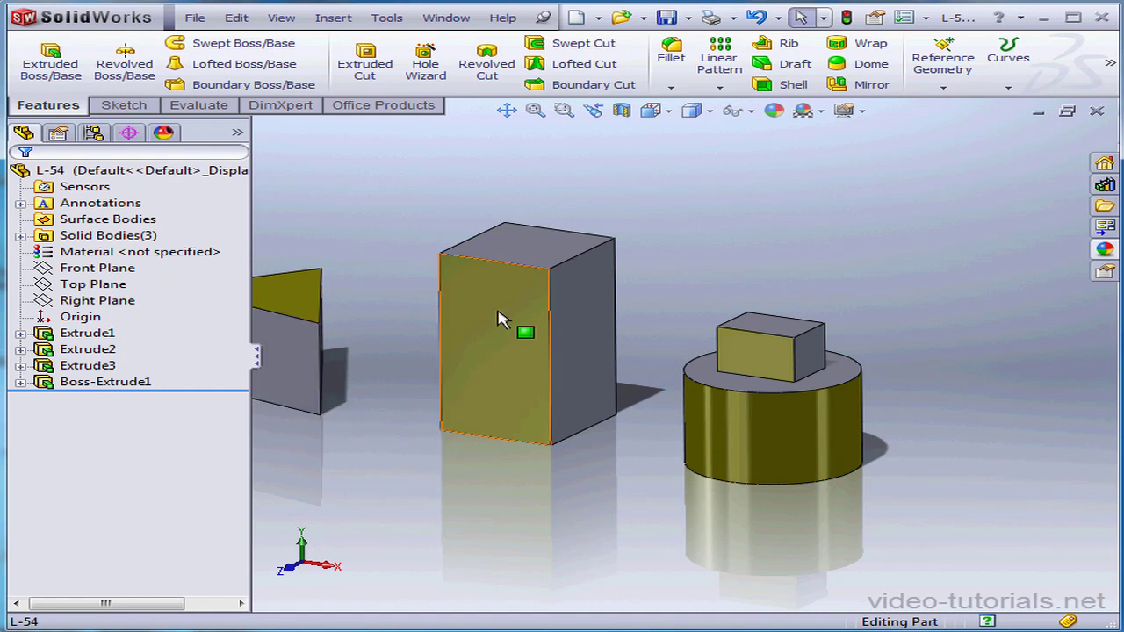
- Remove the dark yellow face appearance from the front of the tall rectangular block
right_click(499, 276)
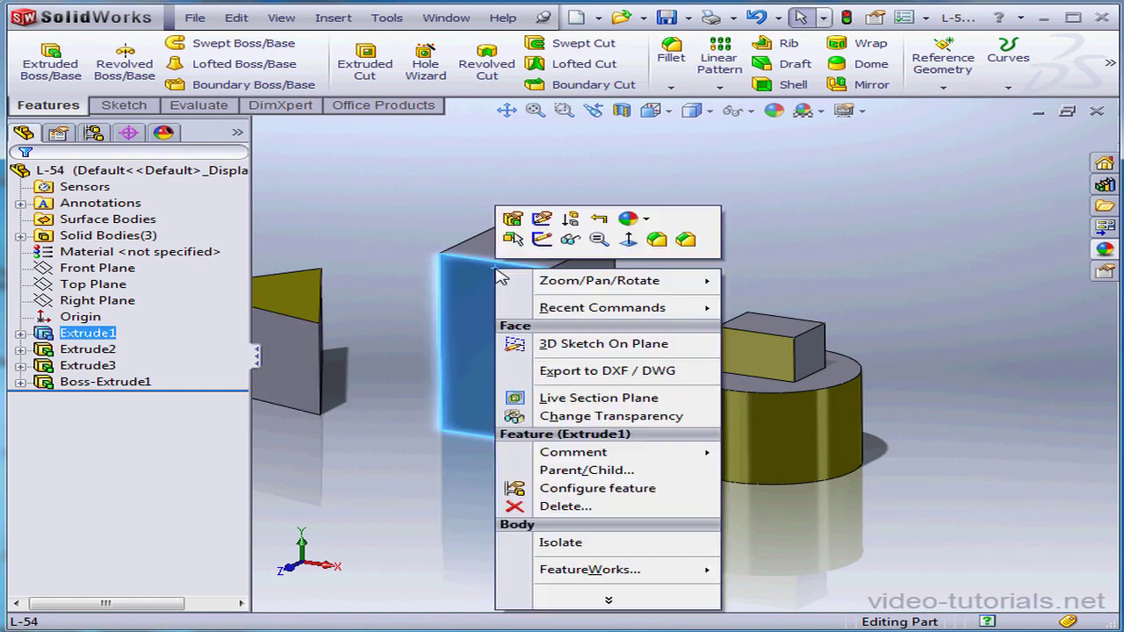
click(650, 220)
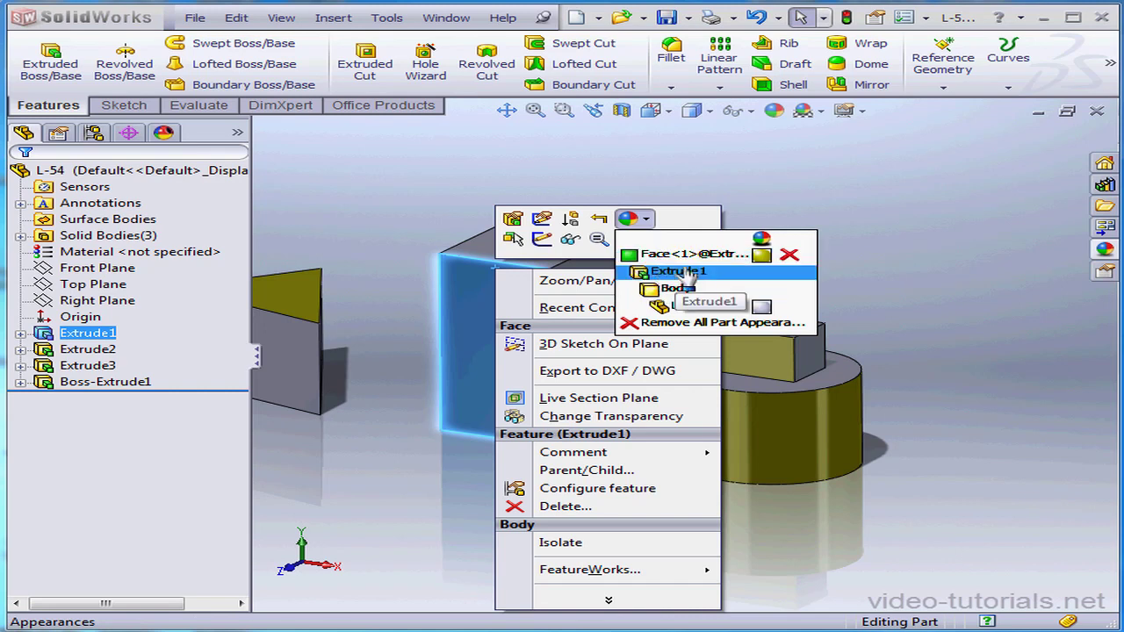
click(729, 254)
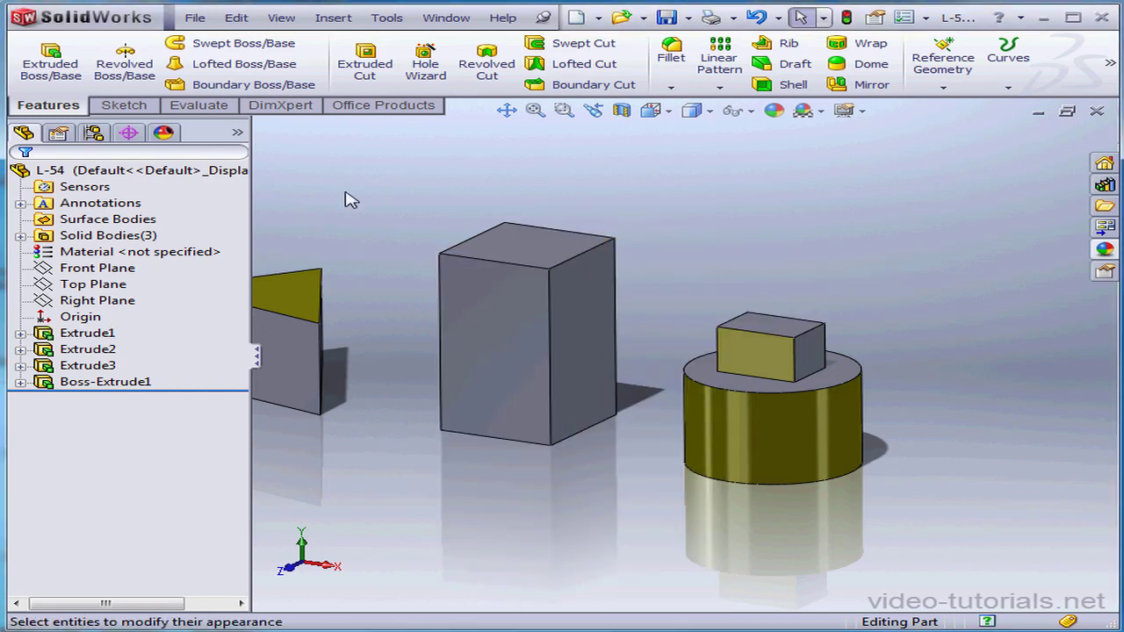
- Review the faces listed under the dark yellow color appearance and the options available for it
click(165, 133)
click(35, 226)
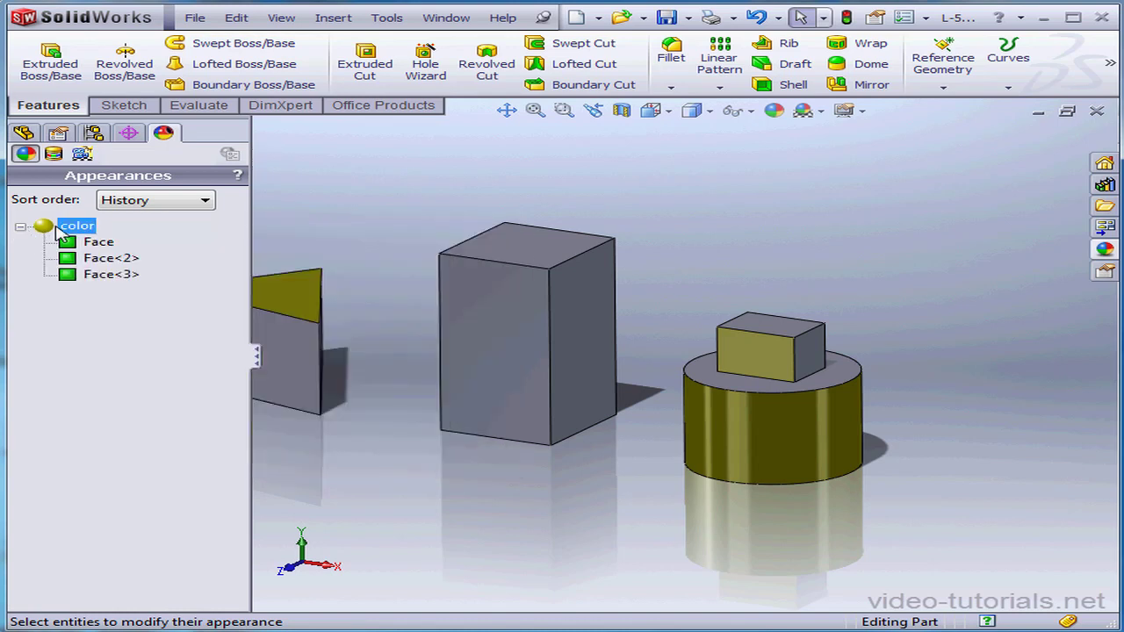
right_click(58, 227)
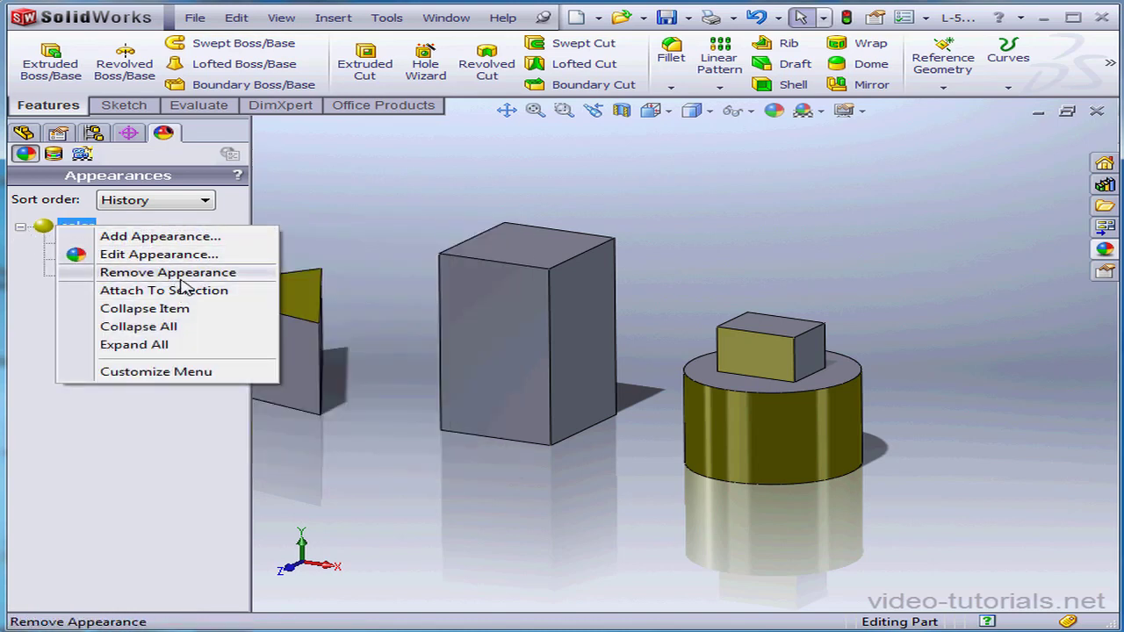
click(343, 200)
click(321, 203)
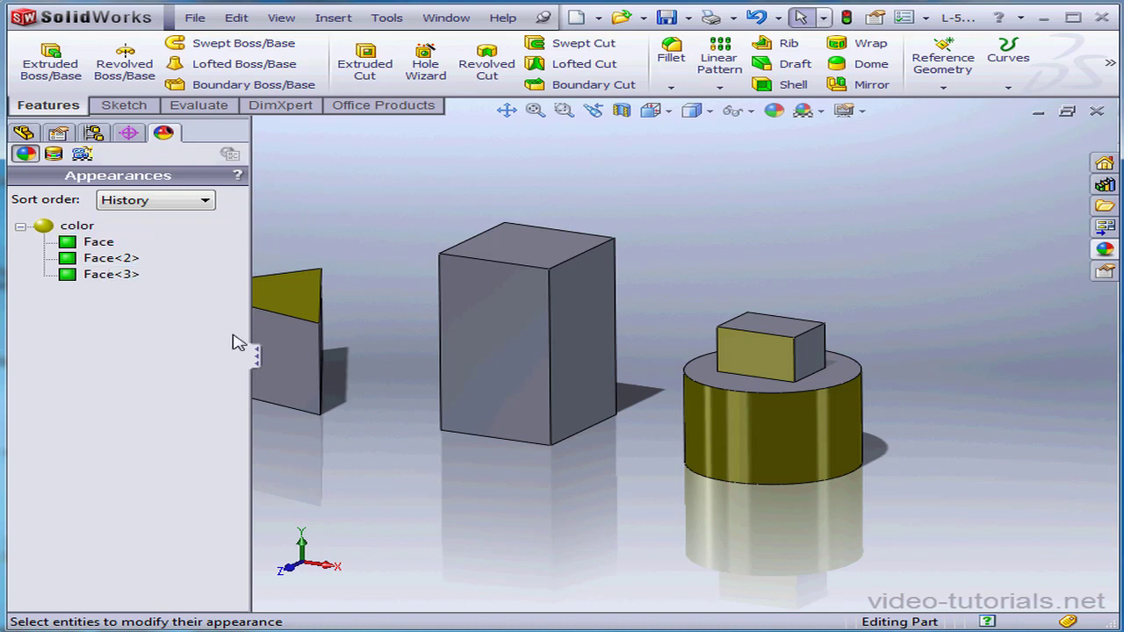
- Remove all remaining face appearances from the part at once and return to the feature tree
right_click(483, 286)
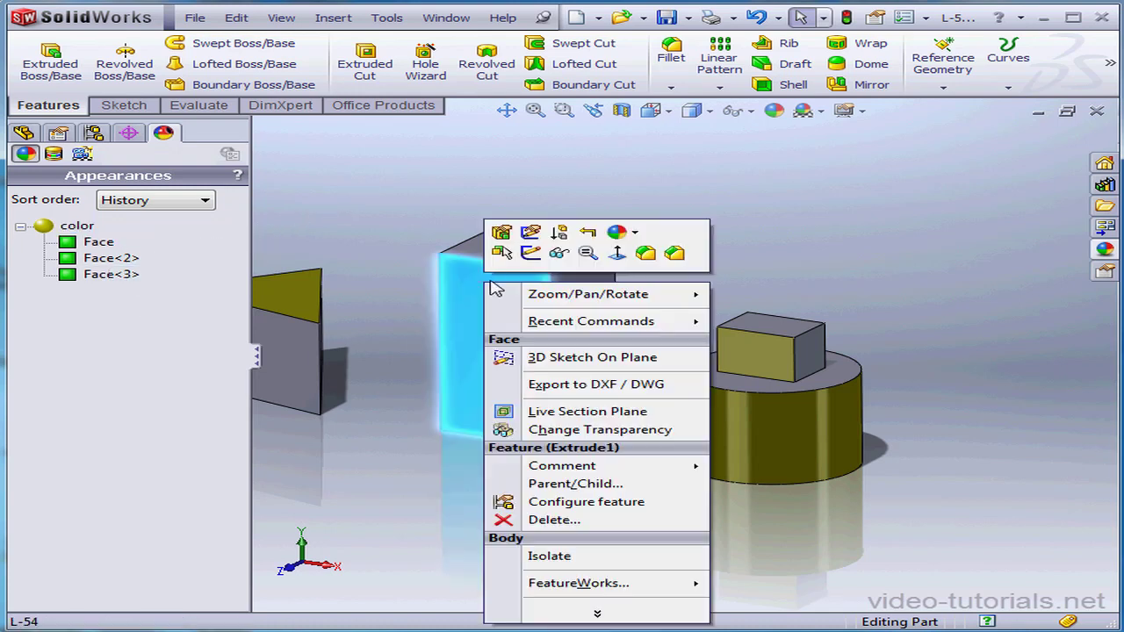
click(618, 233)
click(669, 336)
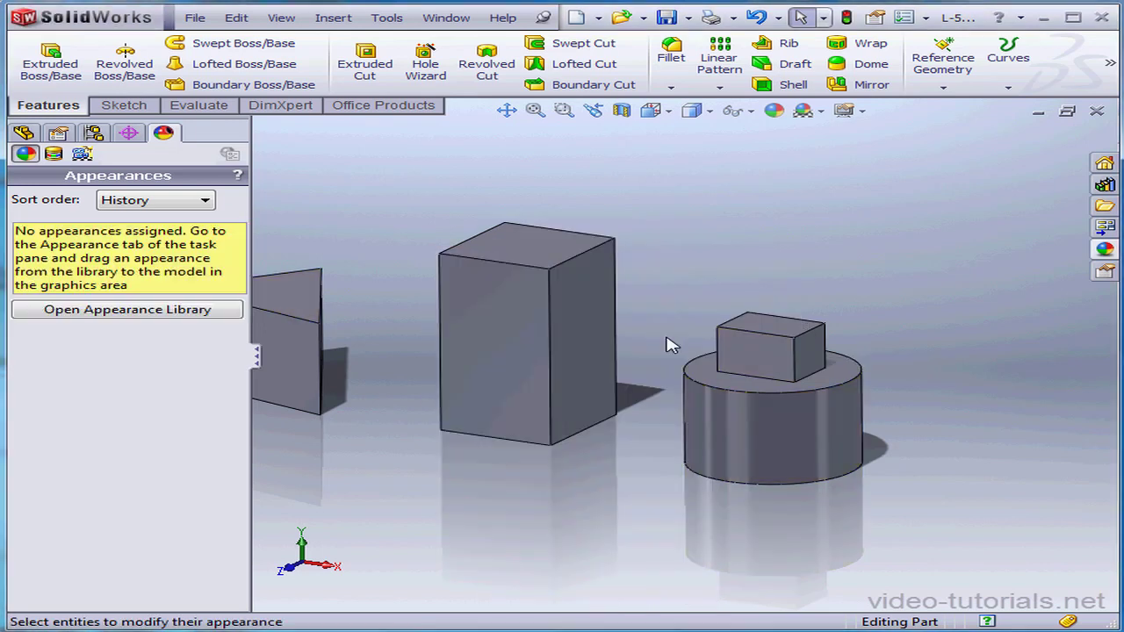
click(27, 133)
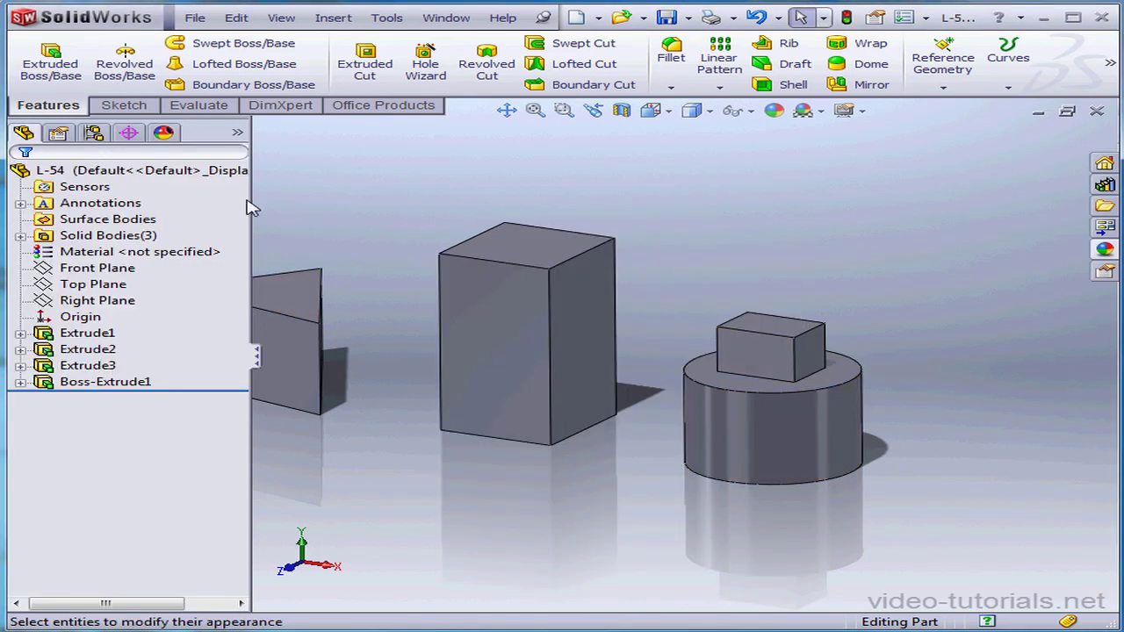
- Set the Material tree item to Show in the FeatureManager system options
click(508, 113)
drag(522, 165, 605, 176)
key(Escape)
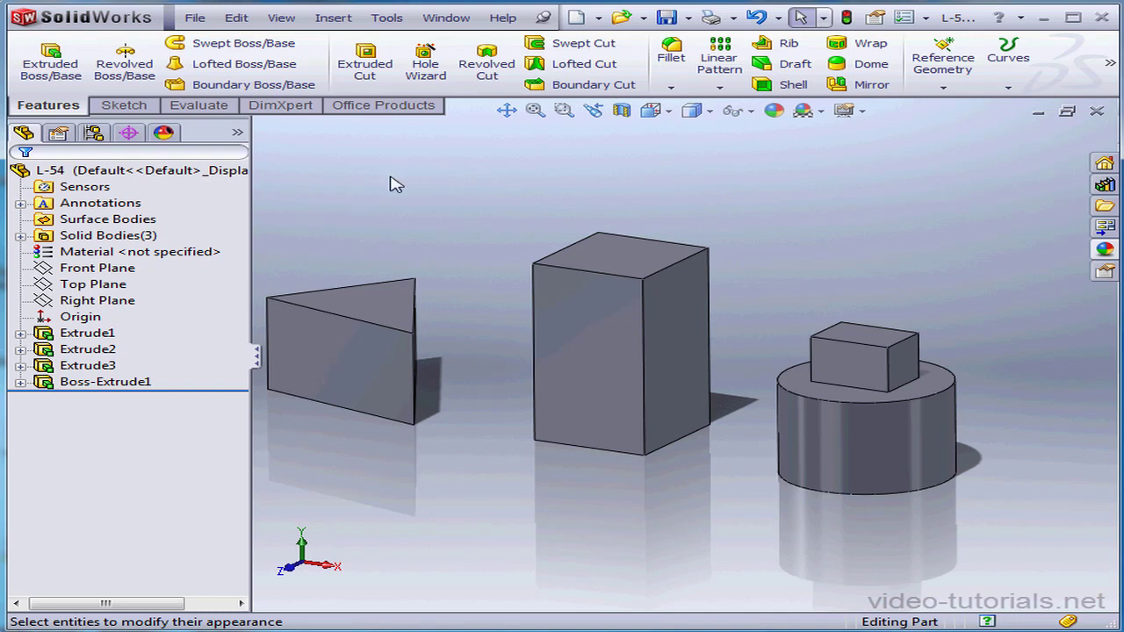
click(207, 253)
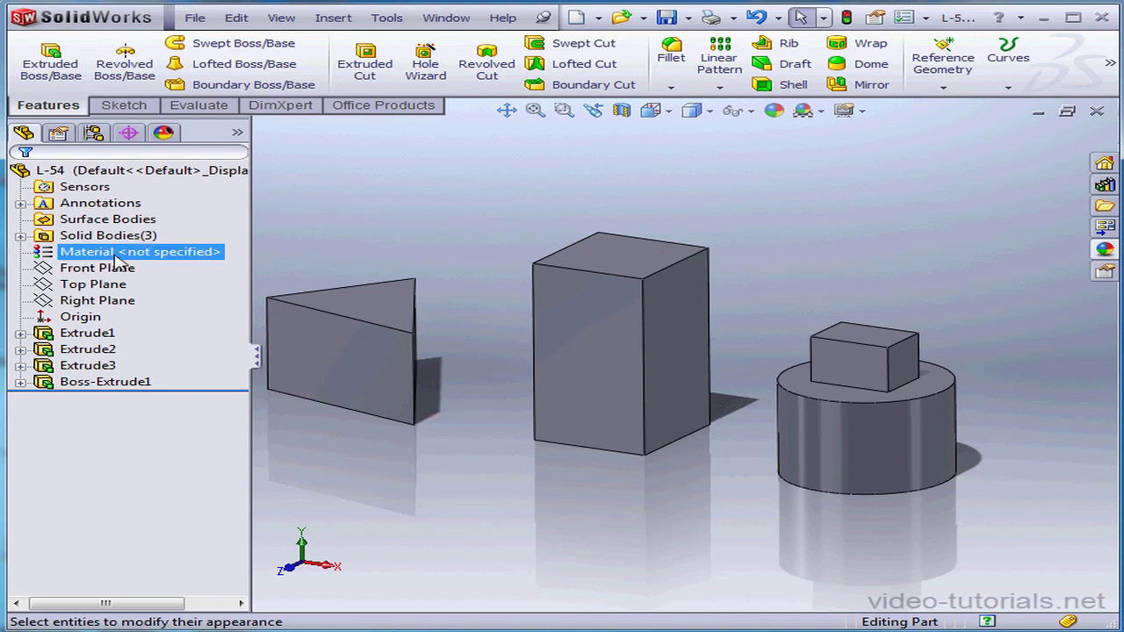
click(924, 18)
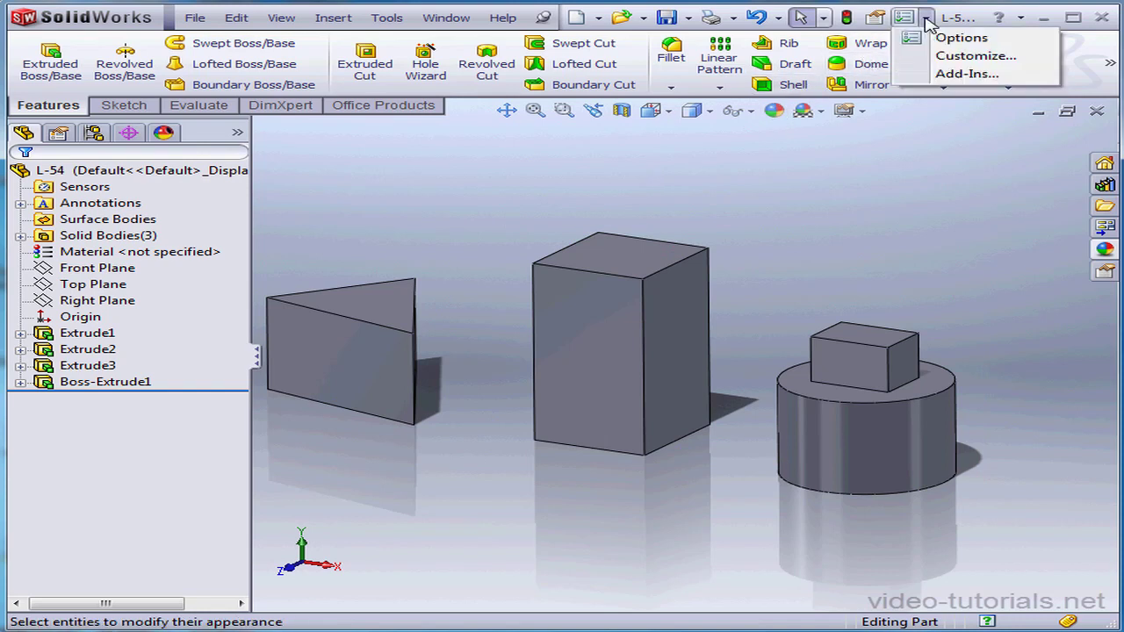
click(913, 40)
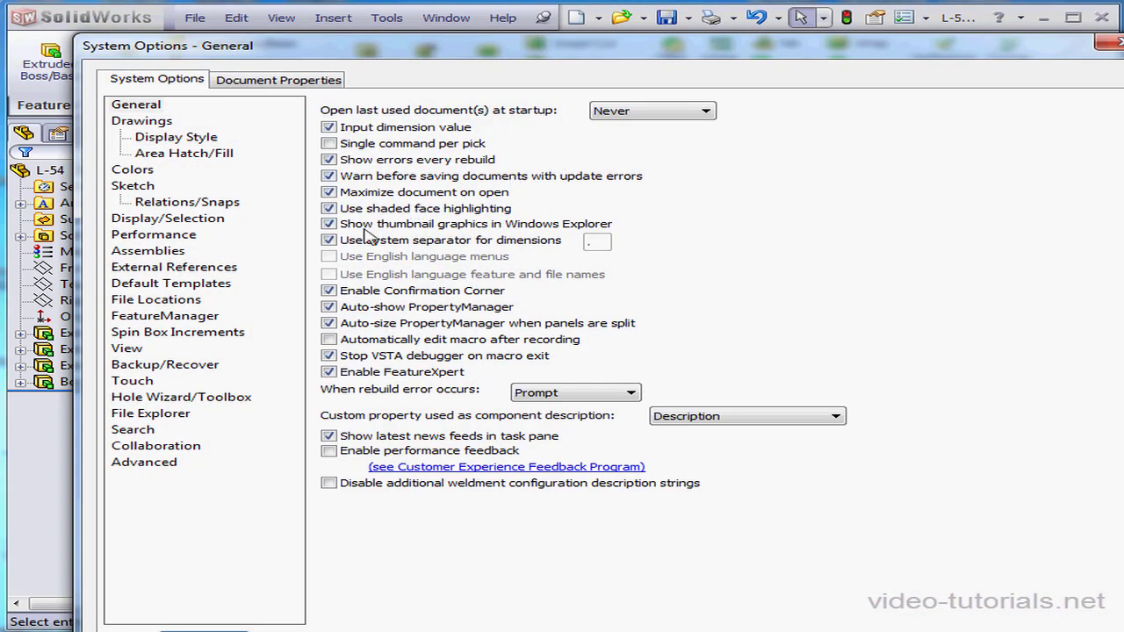
click(220, 318)
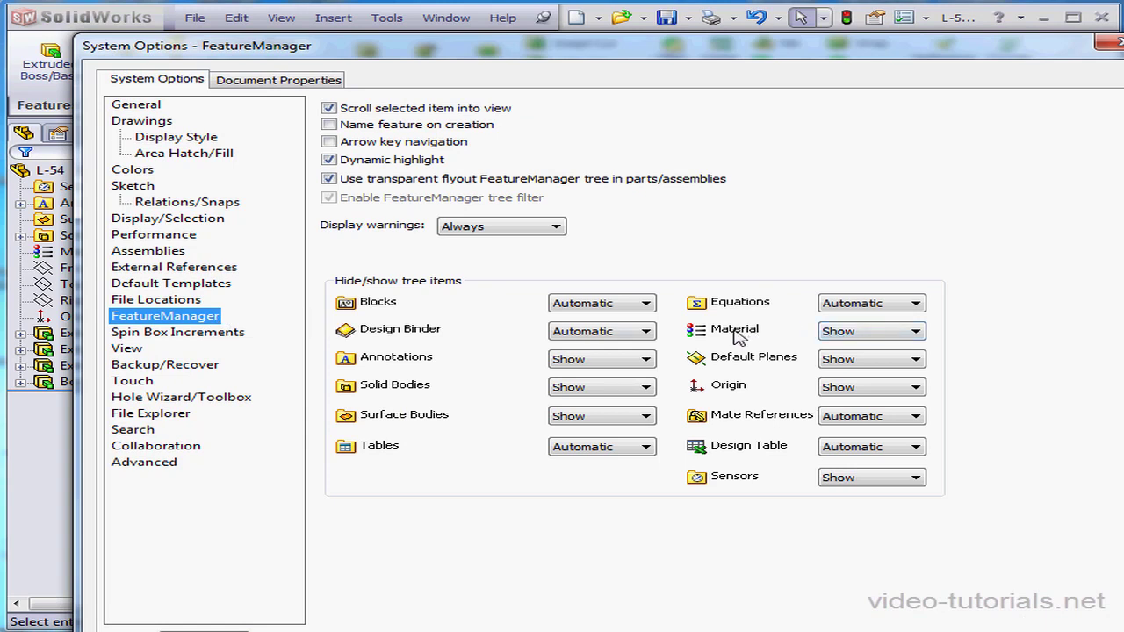
click(916, 332)
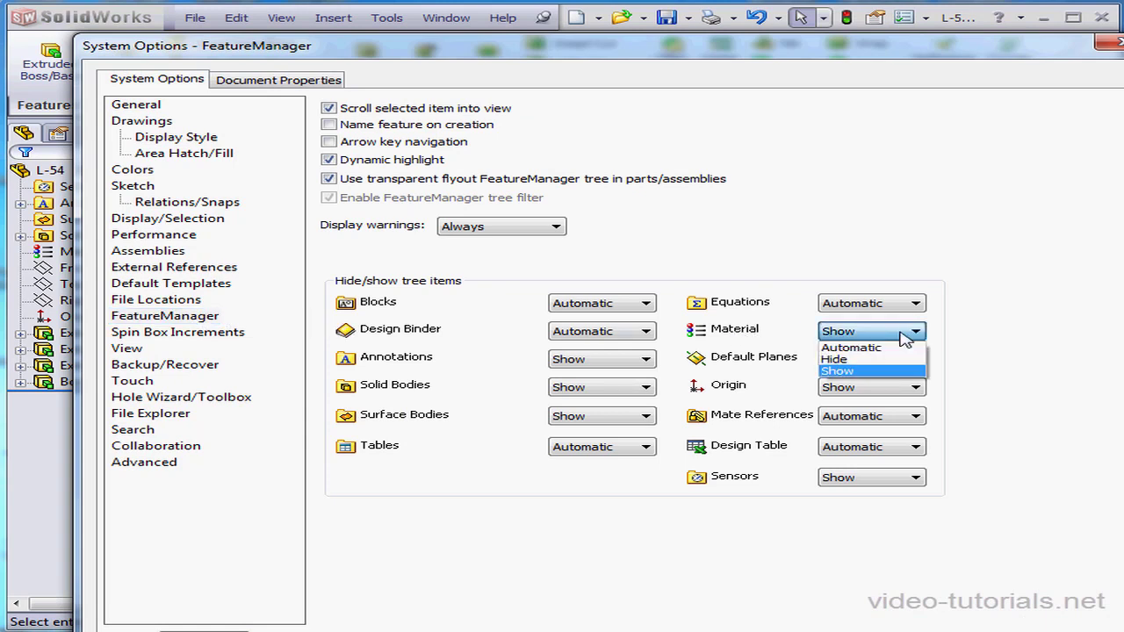
click(876, 370)
click(909, 631)
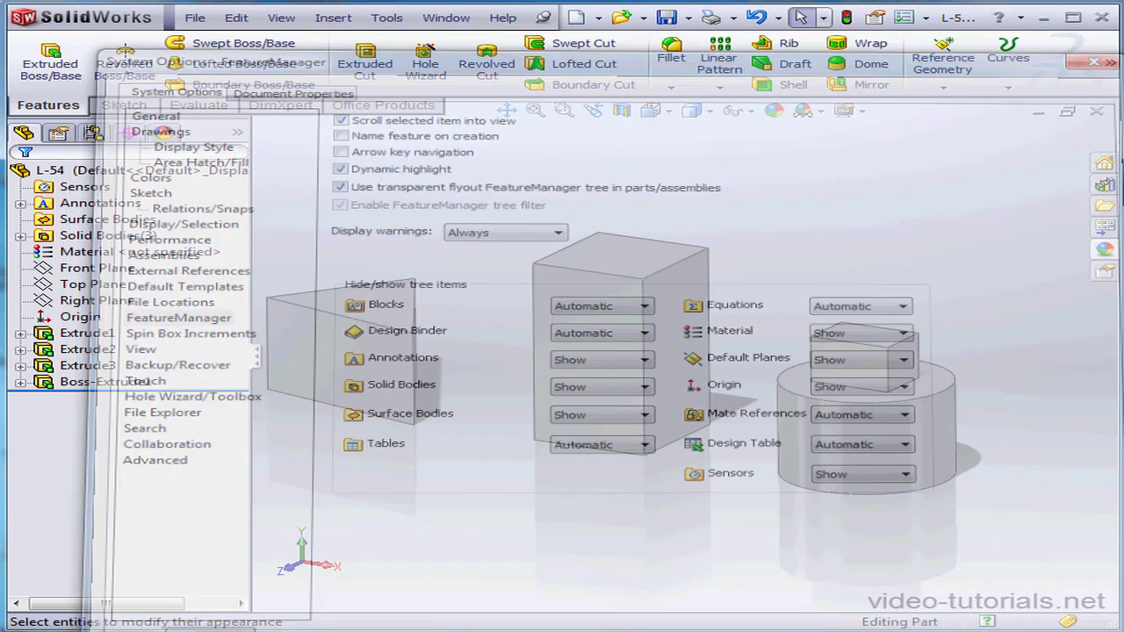
- Start editing the part's material and choose Copper from the Copper Alloys category of SolidWorks Materials
click(120, 253)
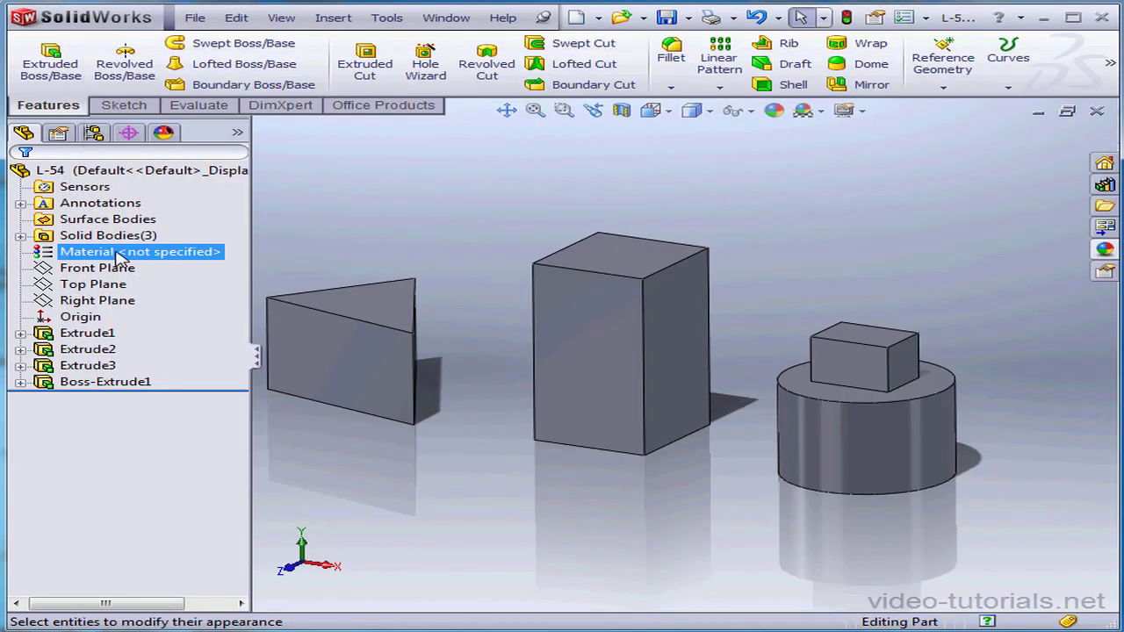
right_click(109, 252)
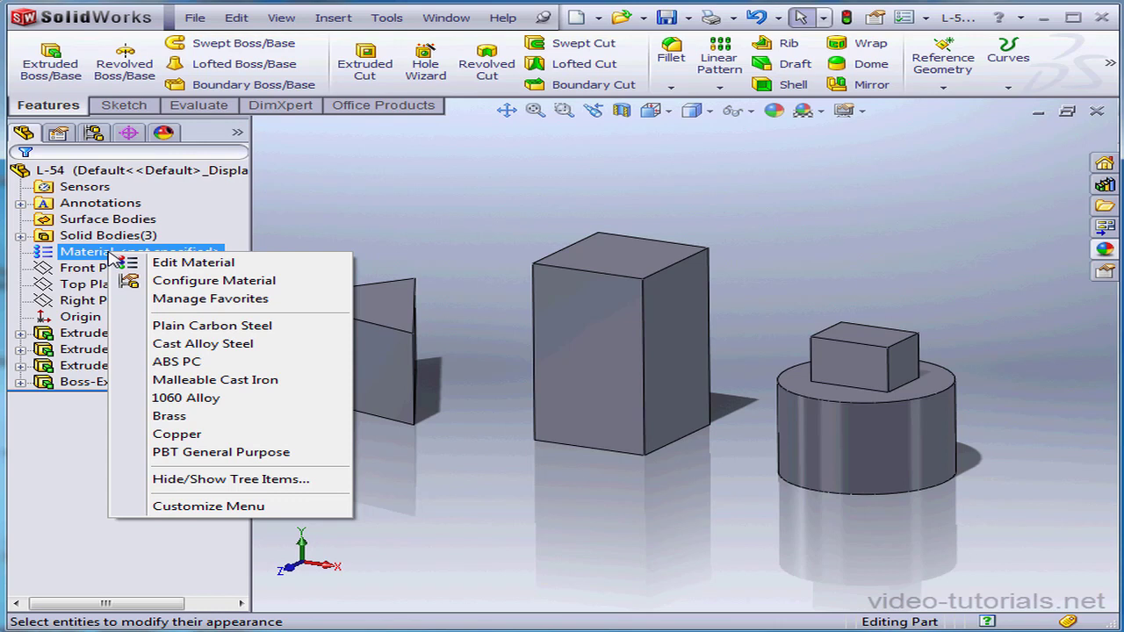
click(180, 270)
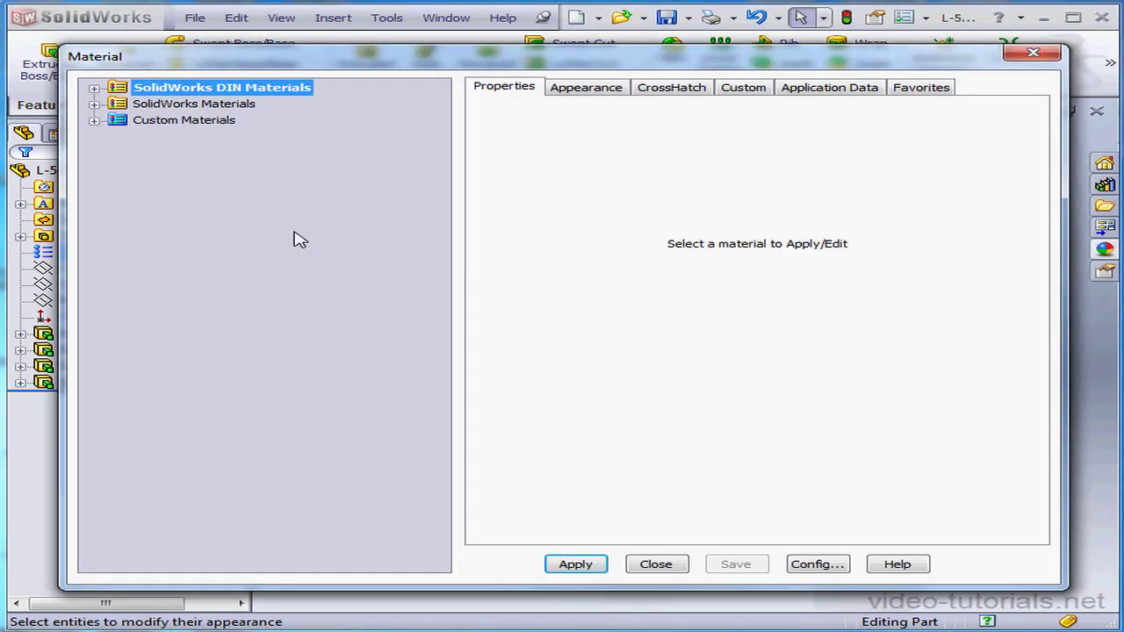
click(93, 103)
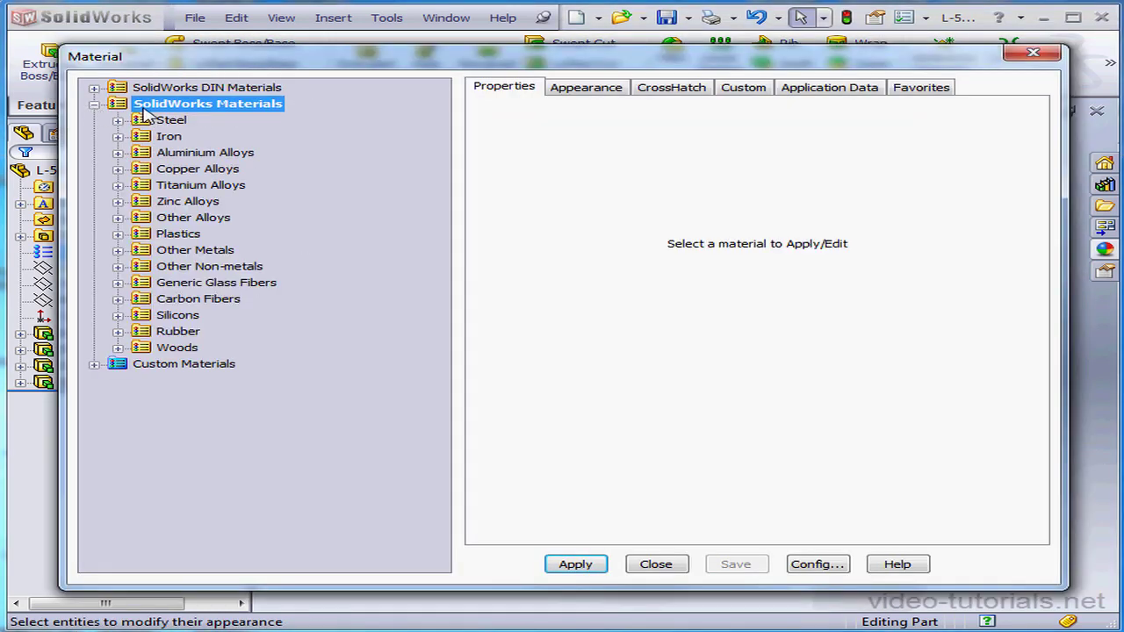
click(118, 169)
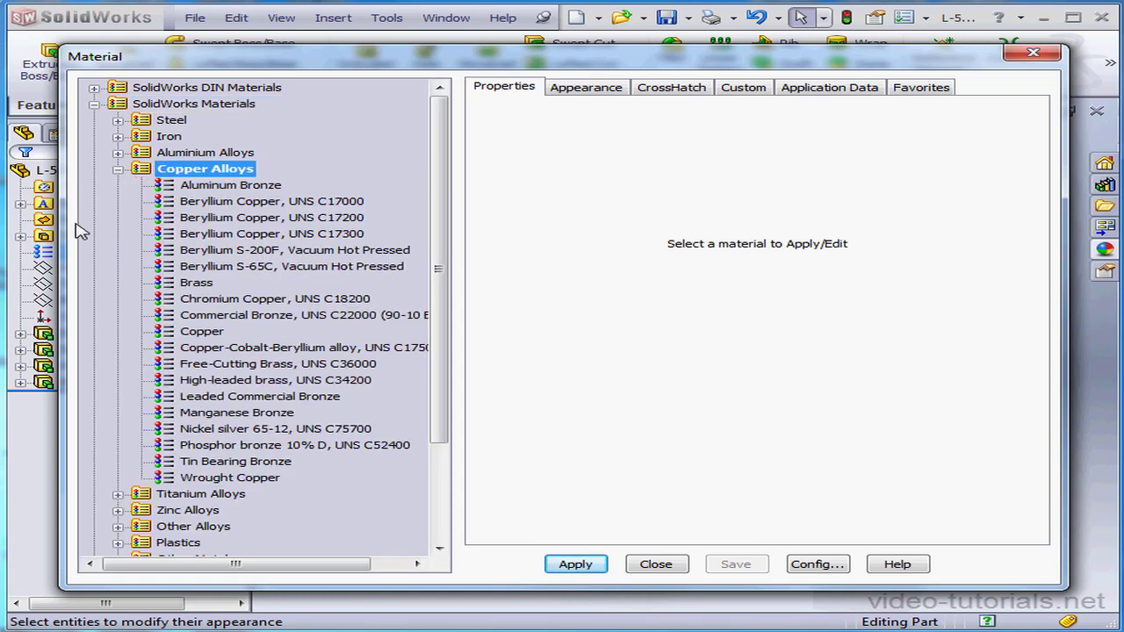
click(224, 333)
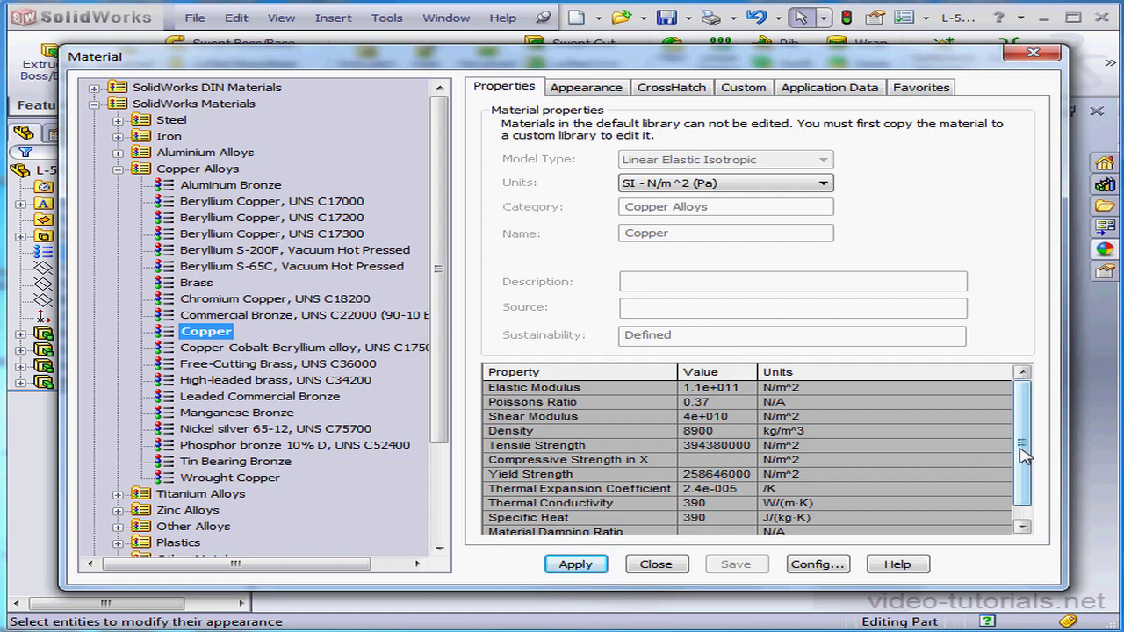
- Review Copper's physical properties, associated appearance, crosshatch, custom properties, application data and the favorite materials list
drag(1019, 447, 1030, 414)
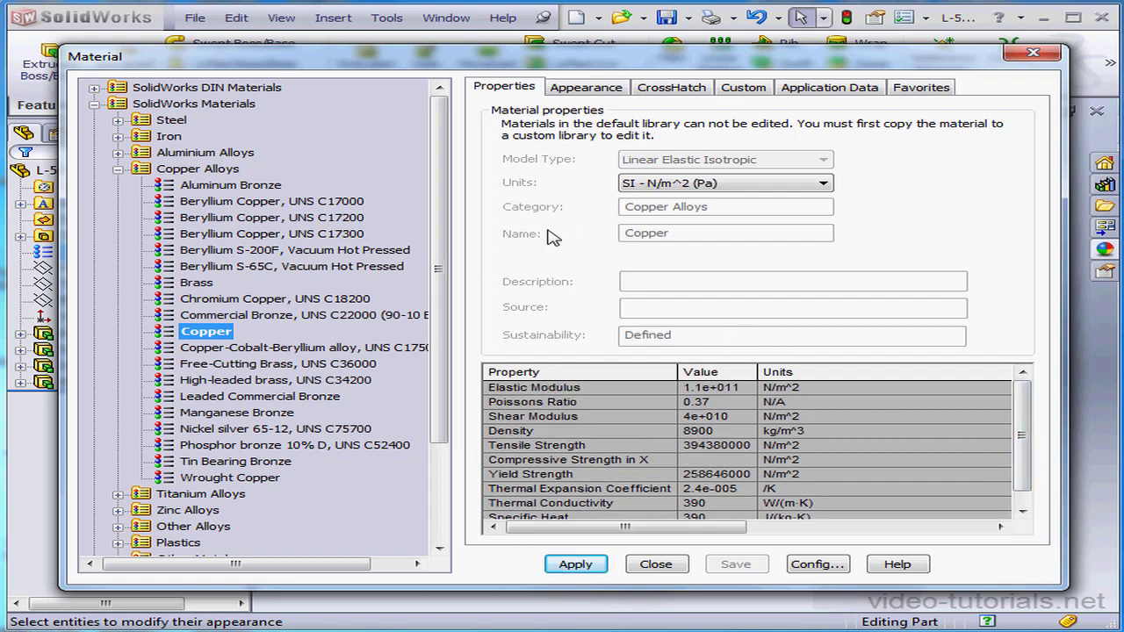
click(587, 91)
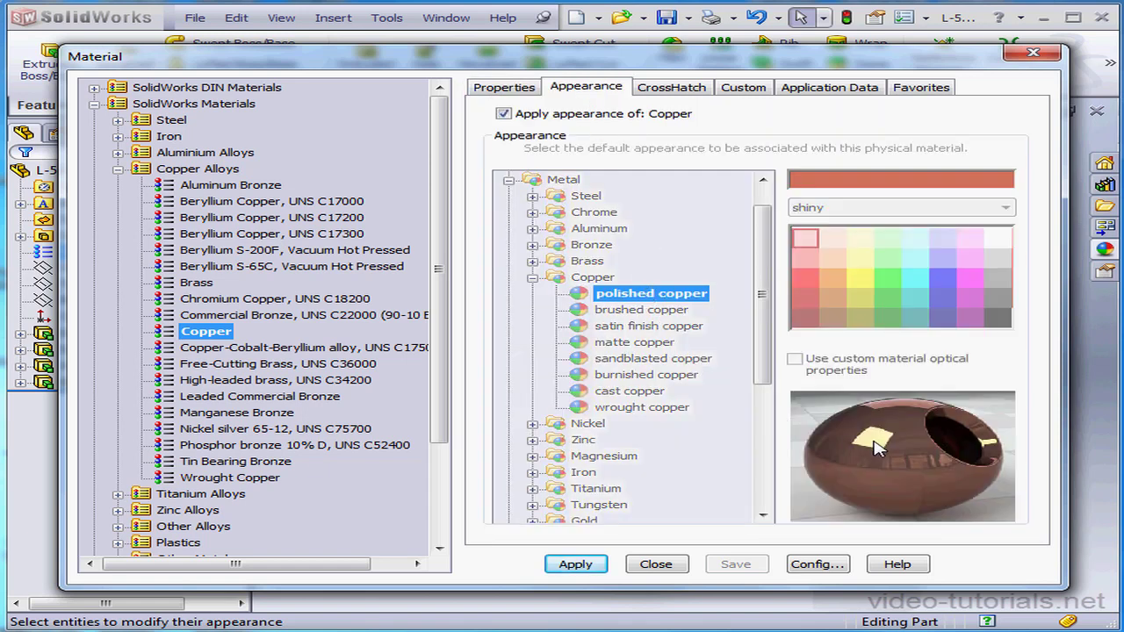
click(675, 89)
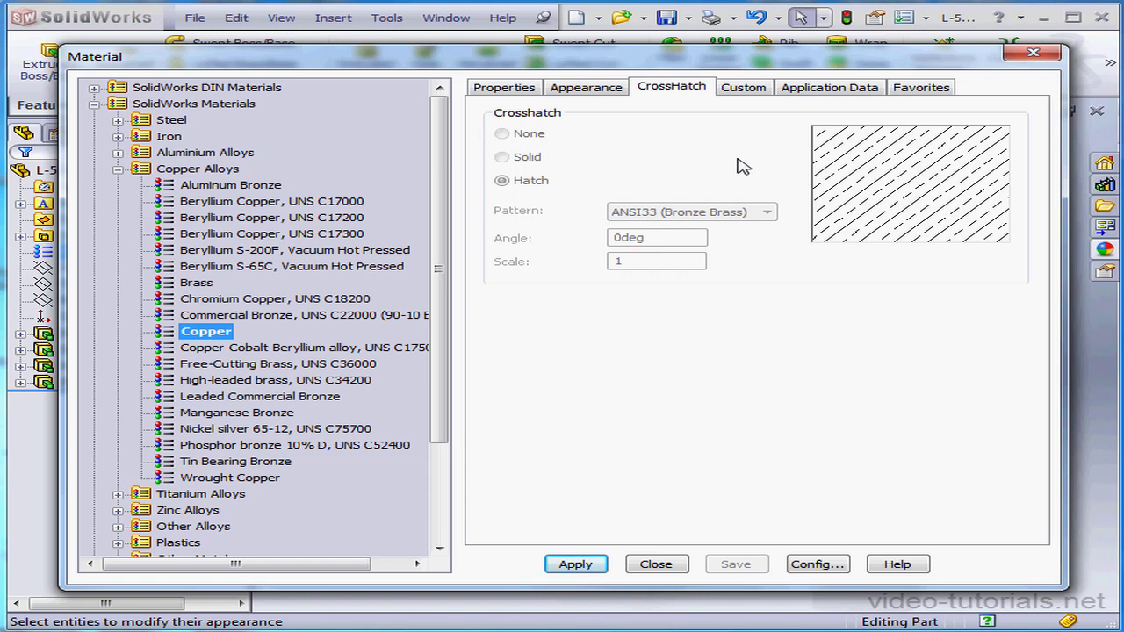
click(753, 95)
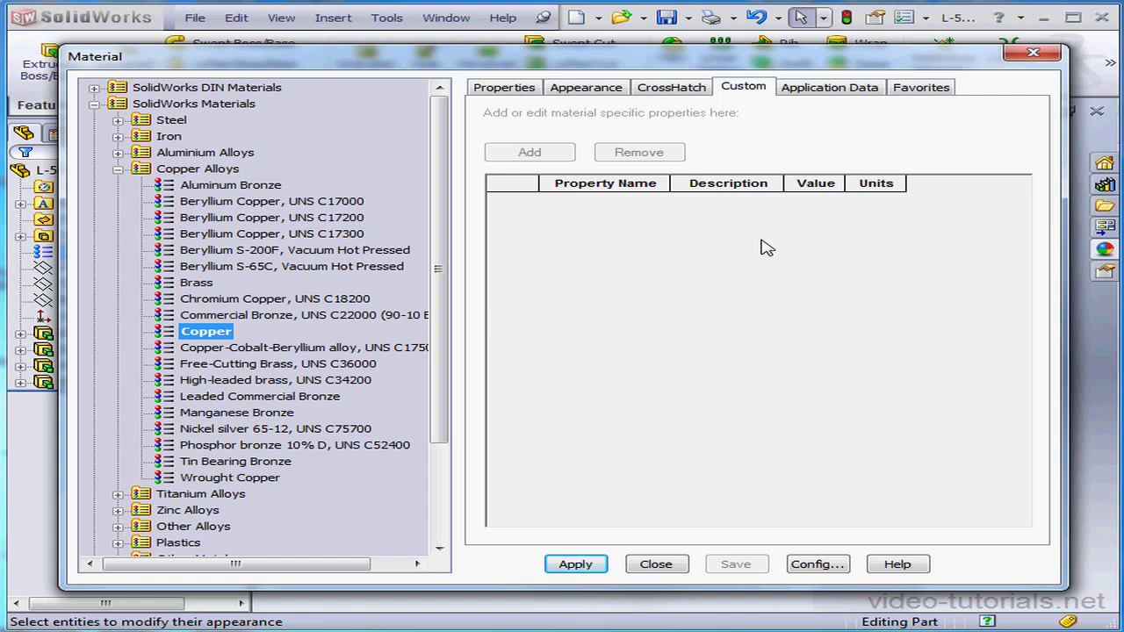
click(861, 92)
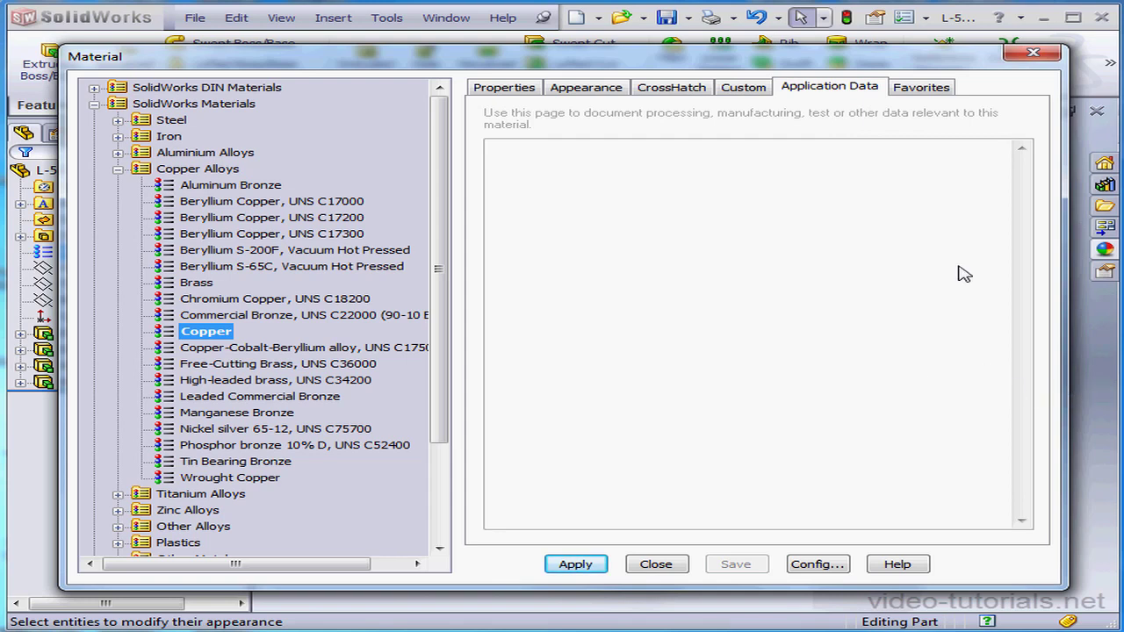
click(931, 88)
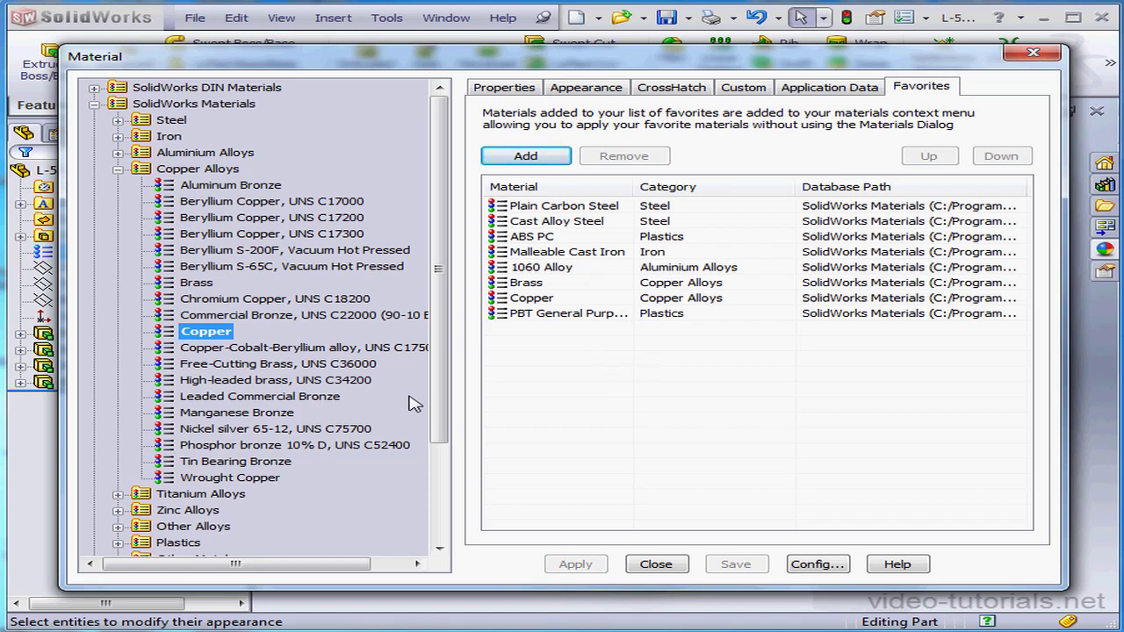
right_click(215, 337)
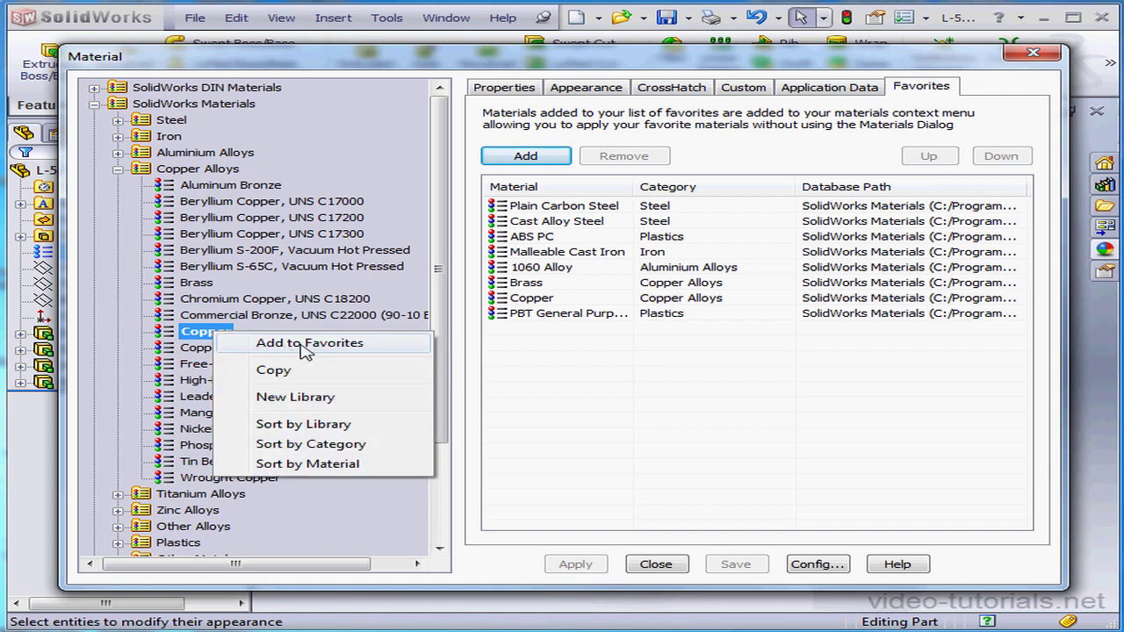
click(619, 406)
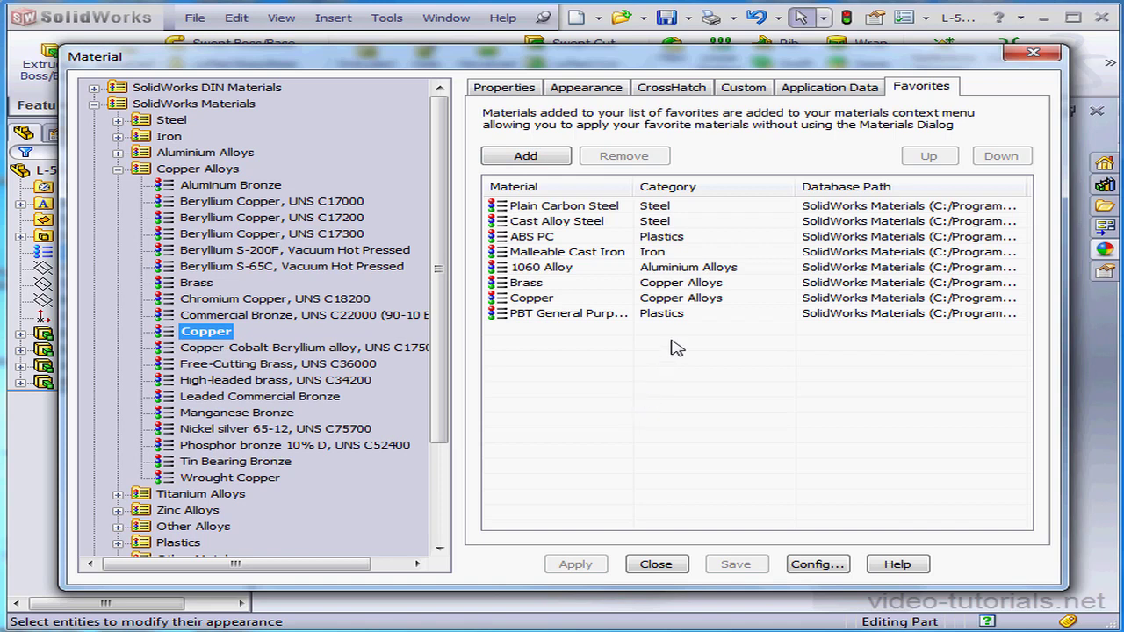
click(518, 89)
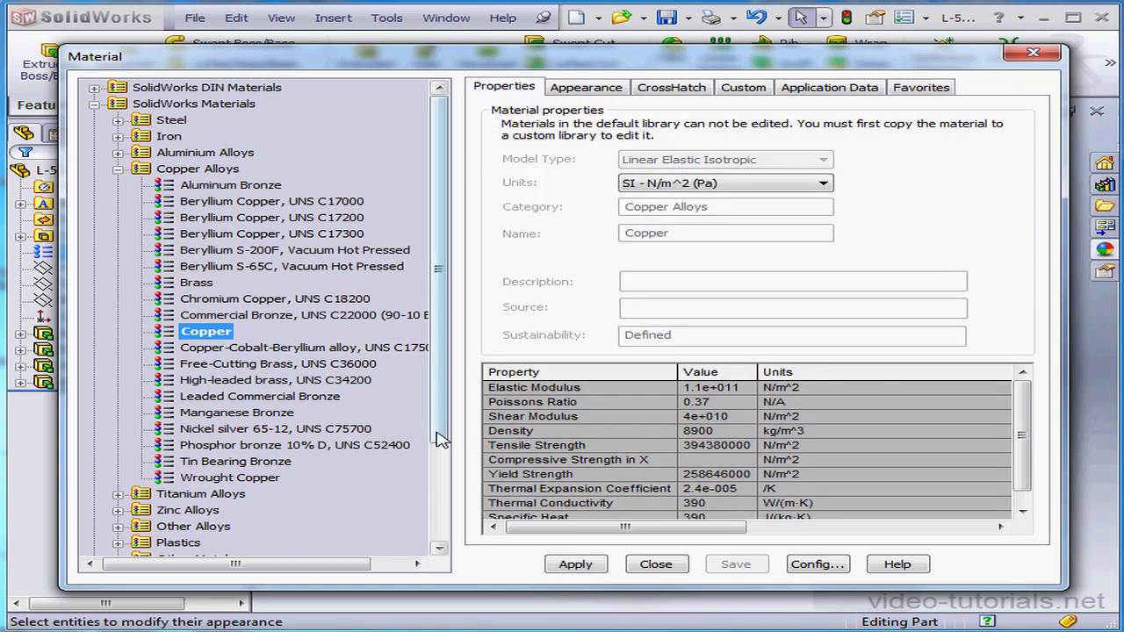
- Apply the Copper material to the part and close the material editor
click(590, 564)
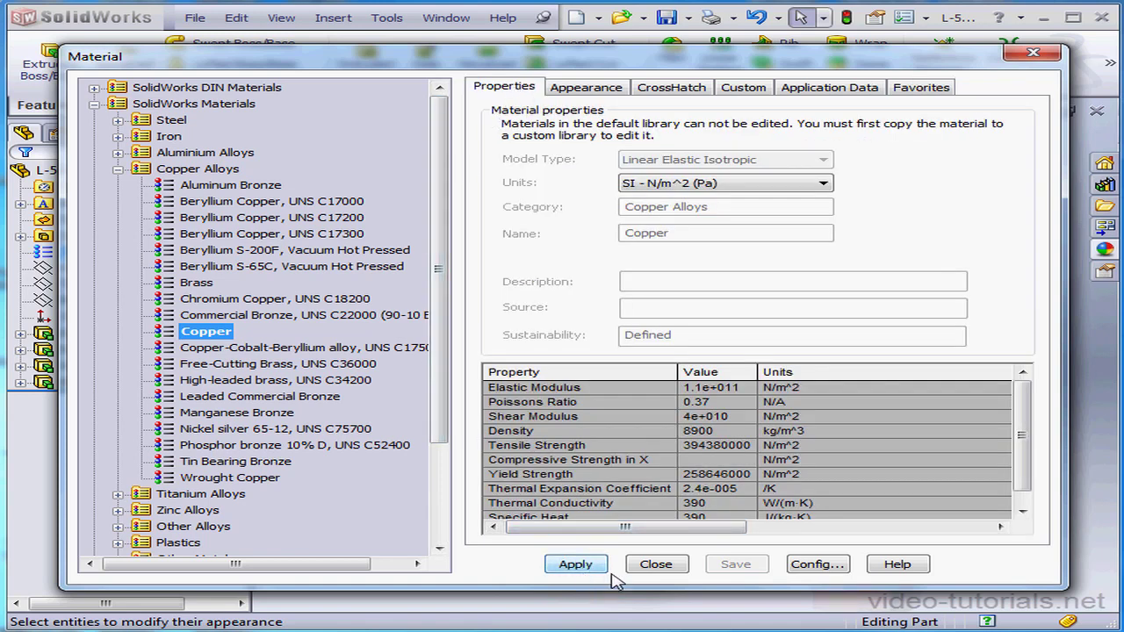
click(655, 564)
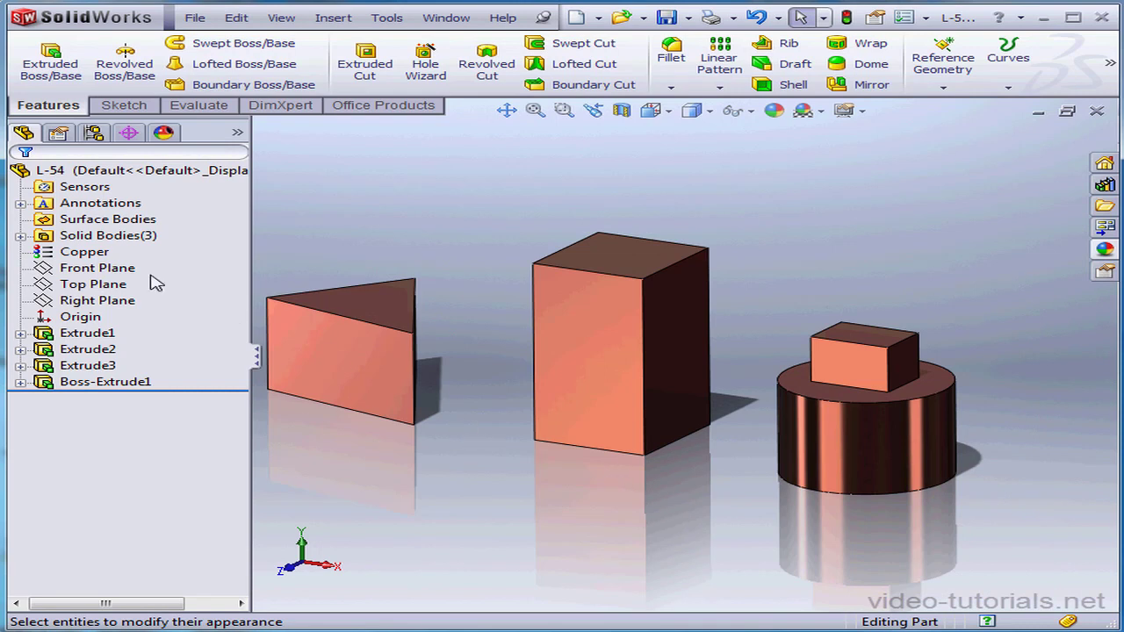
click(101, 252)
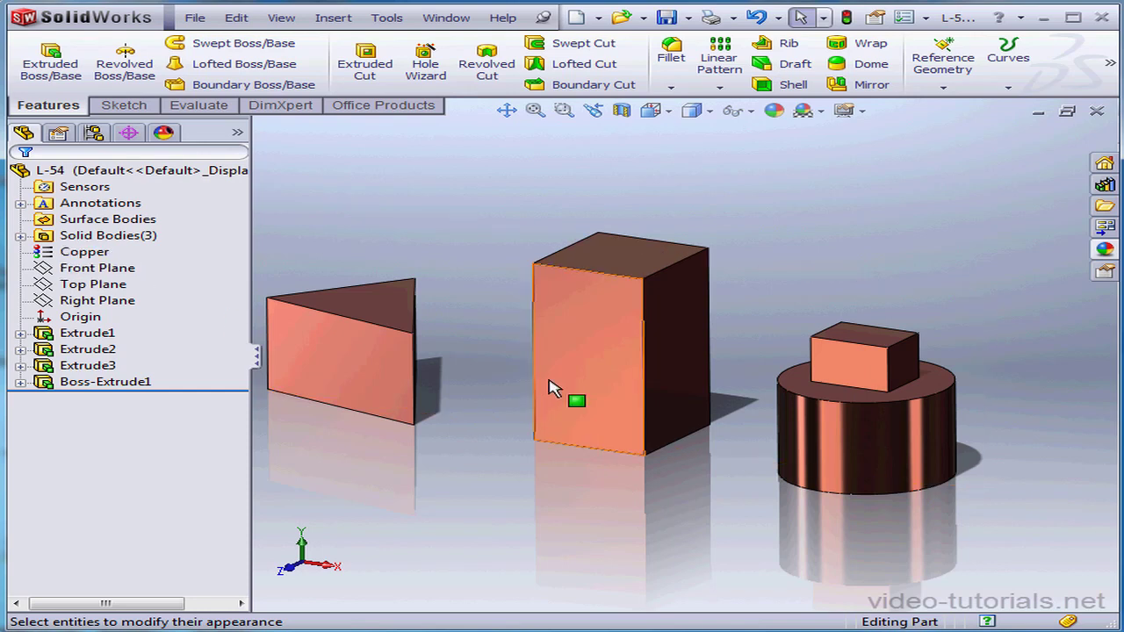
- Turn RealView Graphics off and back on to compare how the copper bodies are displayed
middle_drag(552, 389, 592, 377)
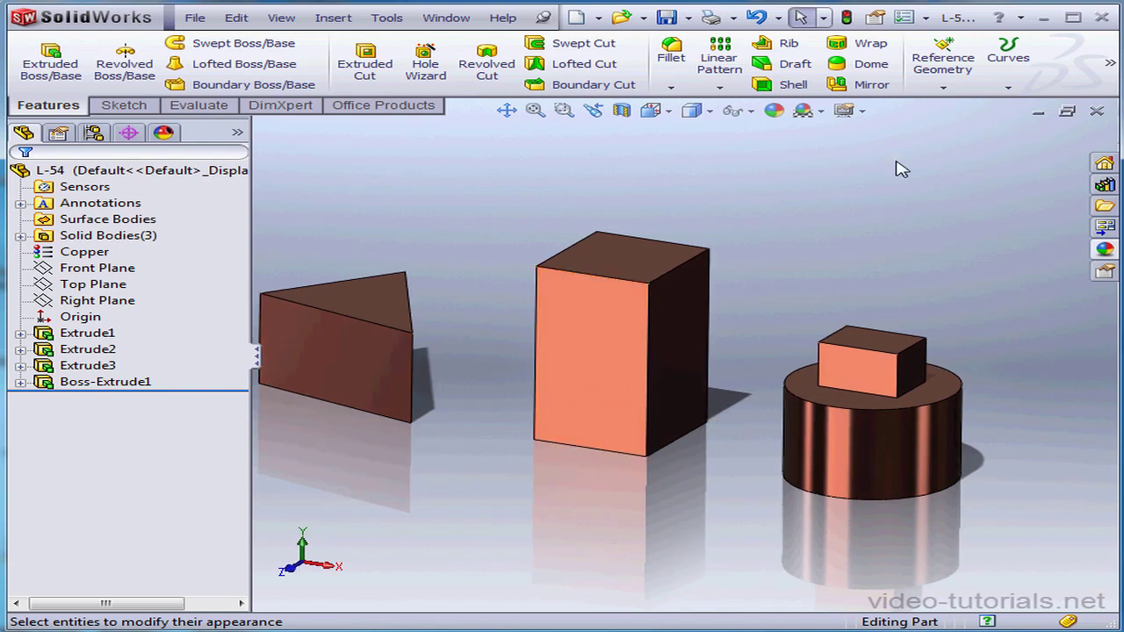
click(871, 119)
click(880, 133)
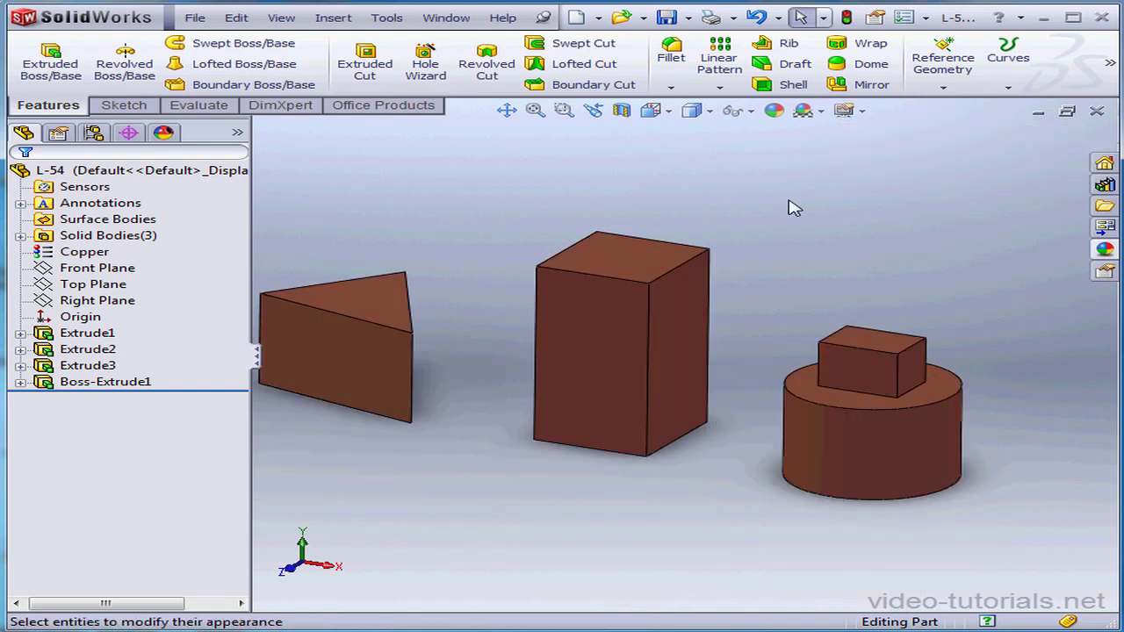
click(858, 112)
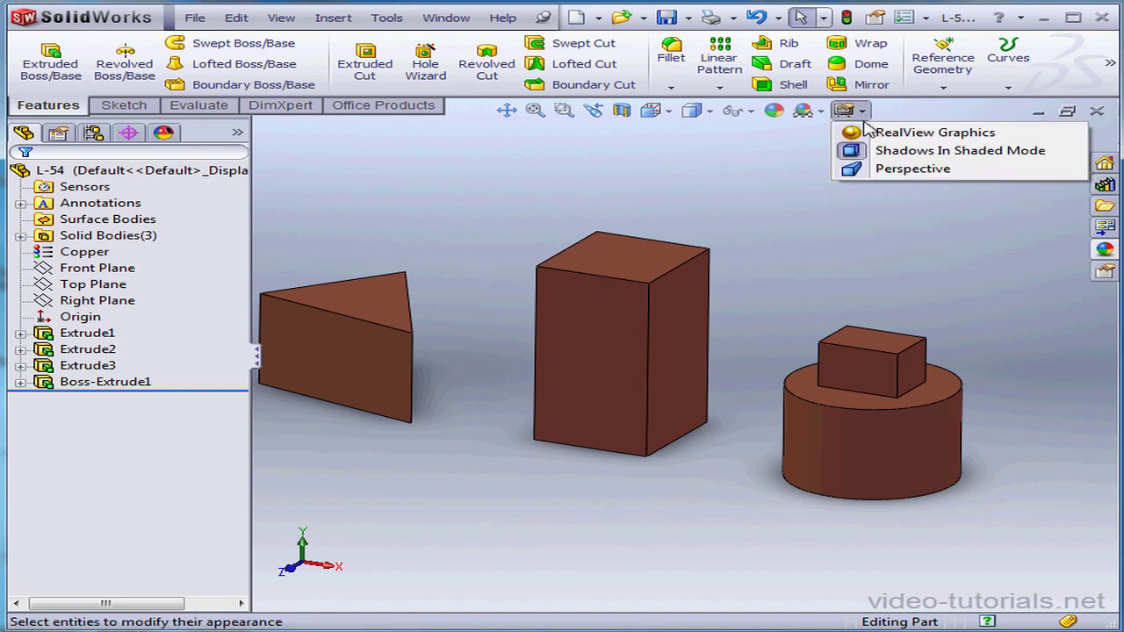
click(888, 134)
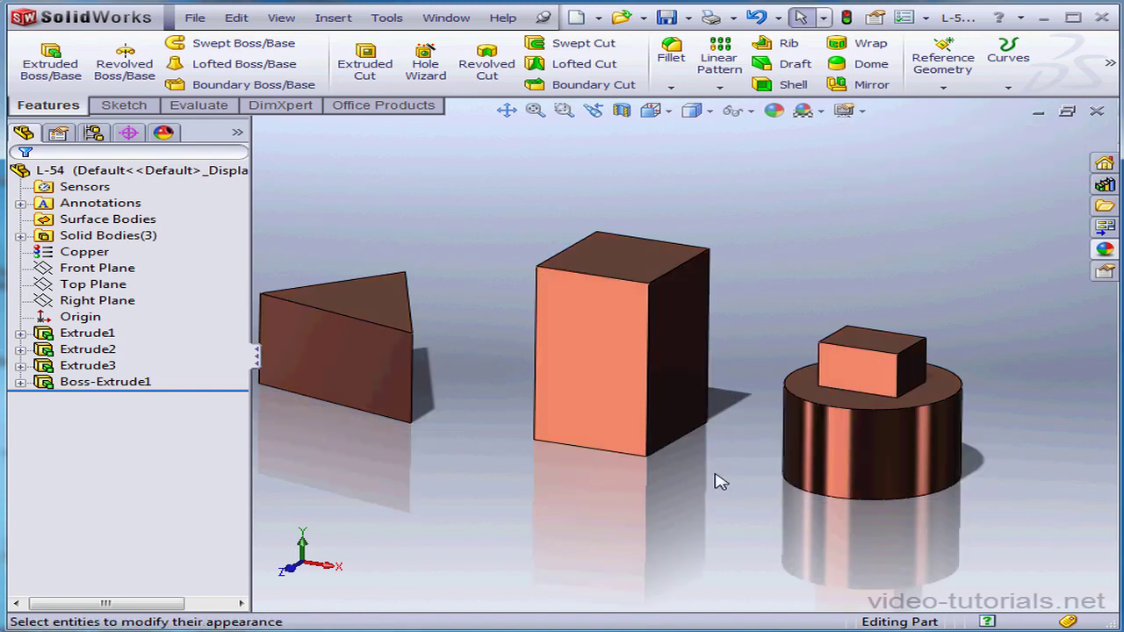
- Apply the stainless steel knurled appearance from the Metal > Steel category to the curved side face of the cylinder
right_click(799, 409)
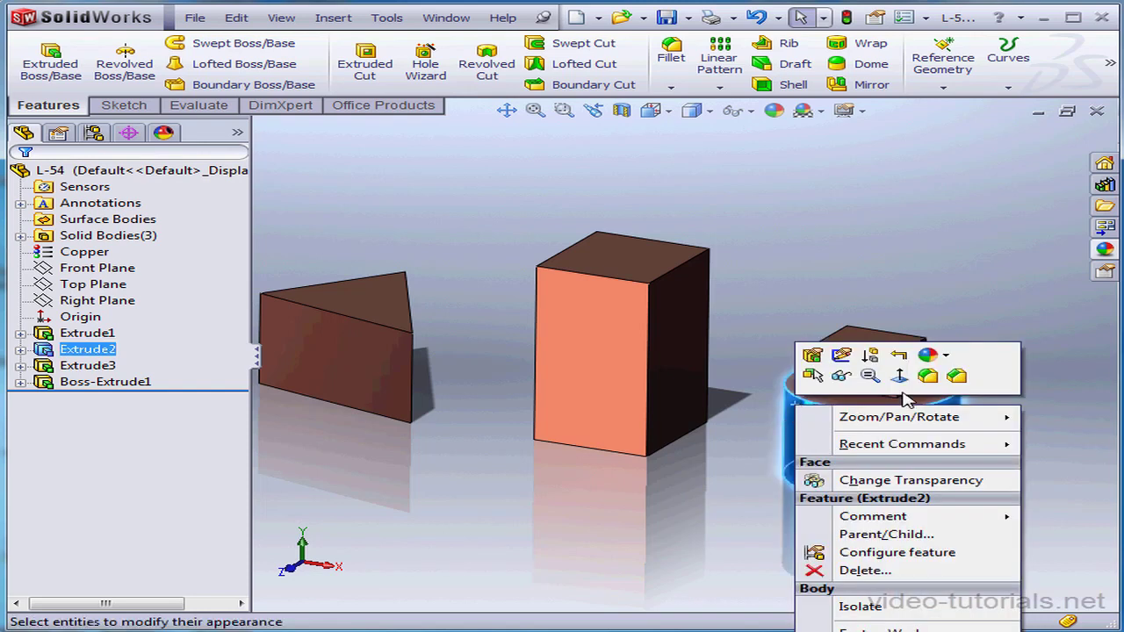
click(947, 356)
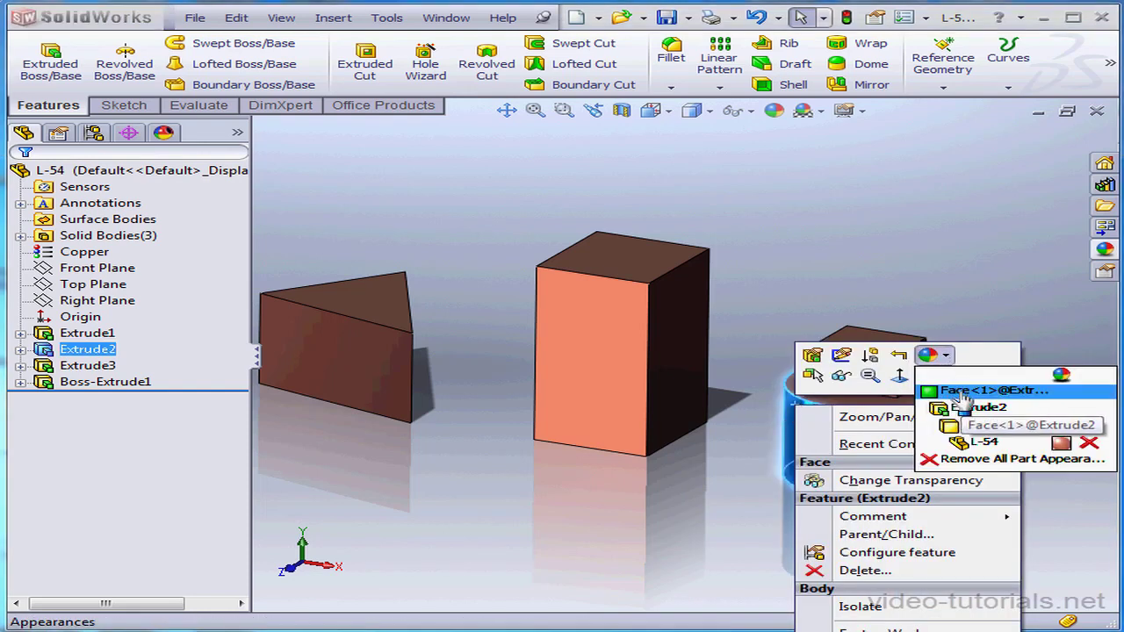
click(963, 396)
click(921, 403)
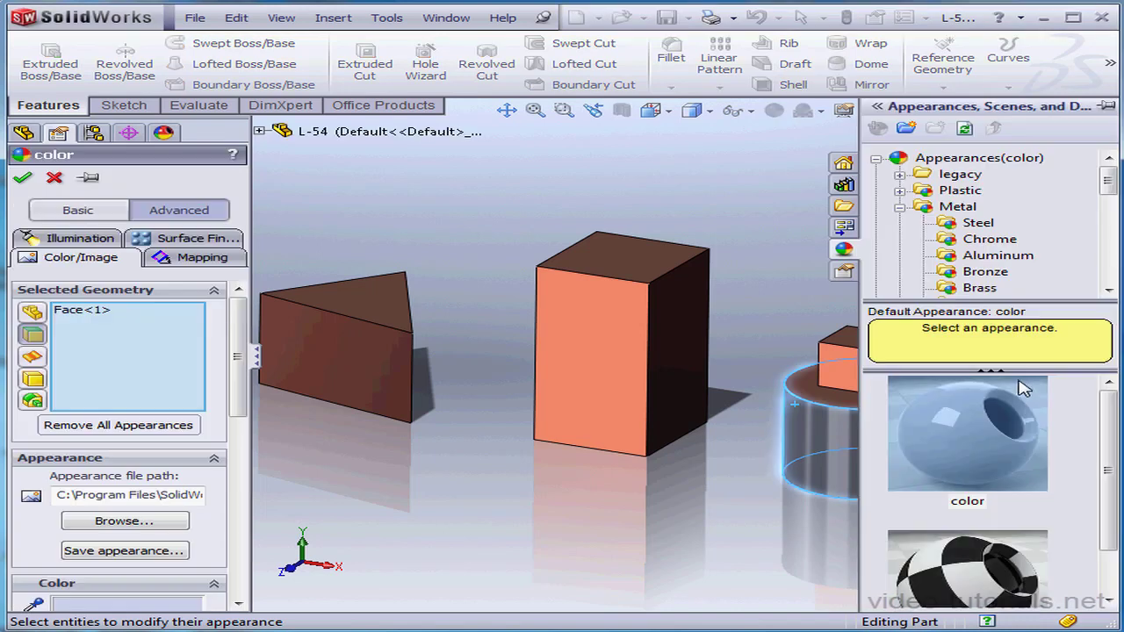
click(878, 161)
click(876, 161)
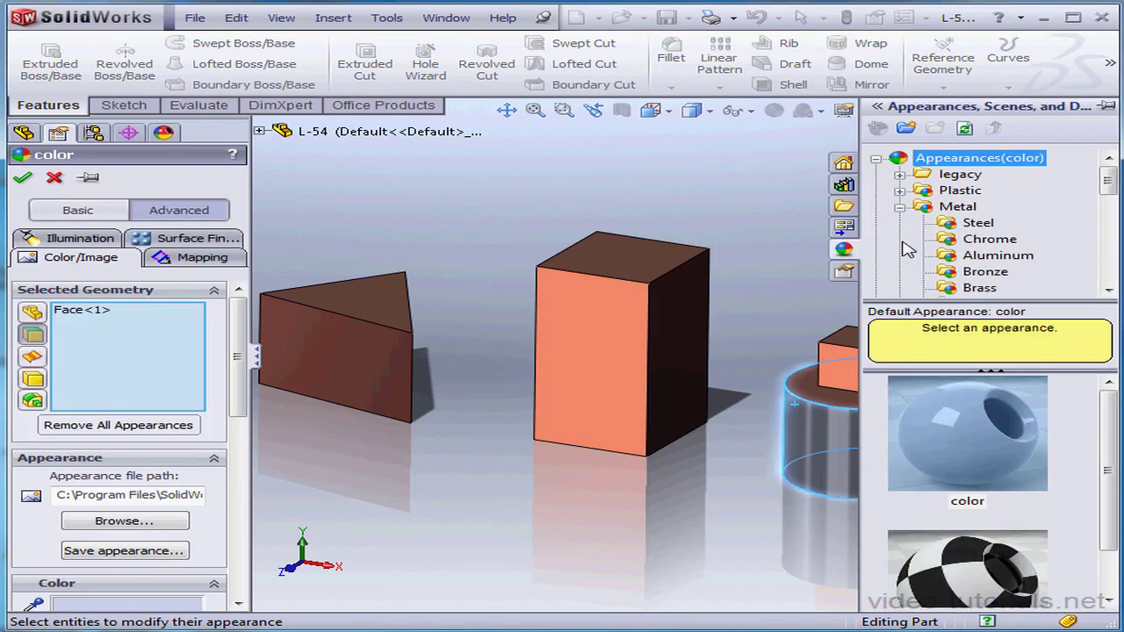
click(955, 207)
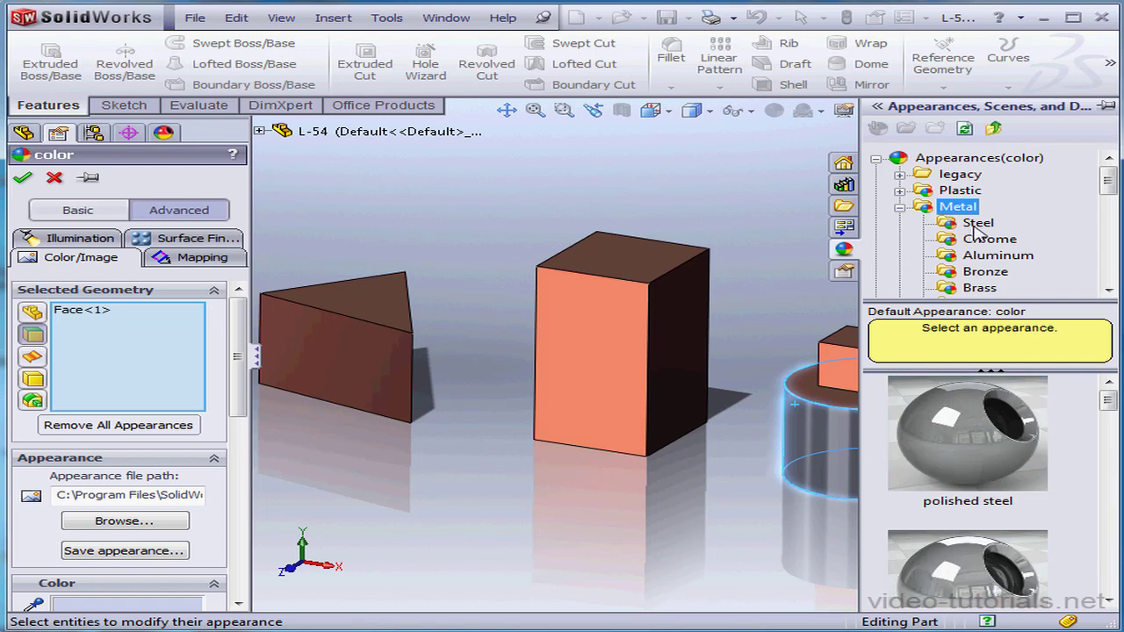
click(975, 225)
scroll(968, 492, down, 10)
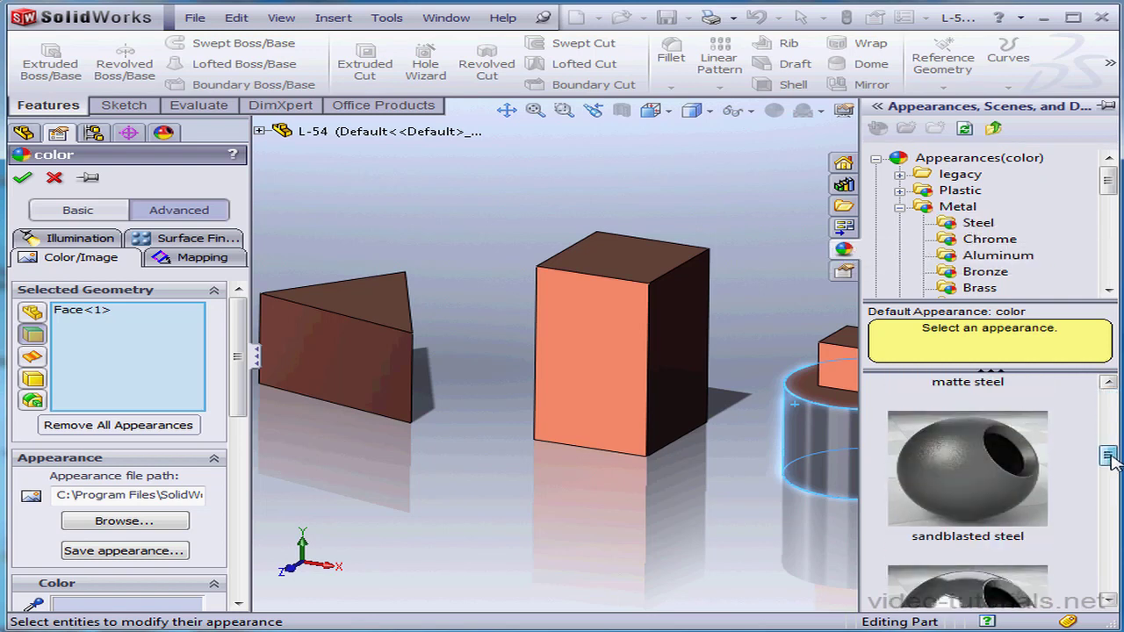
scroll(1111, 572, down, 5)
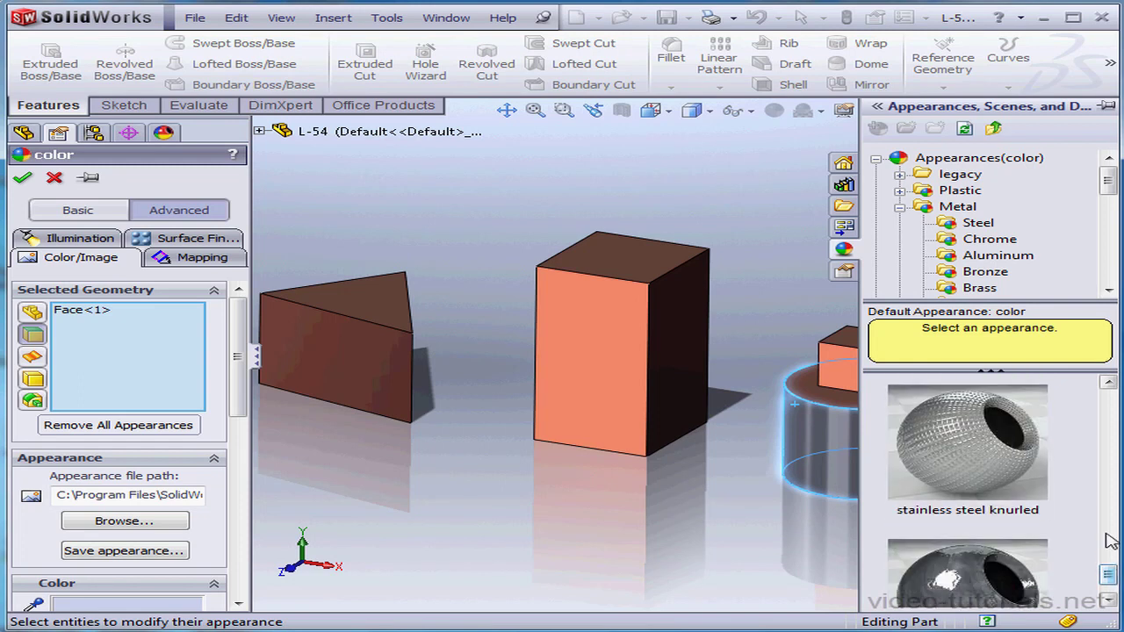
click(973, 457)
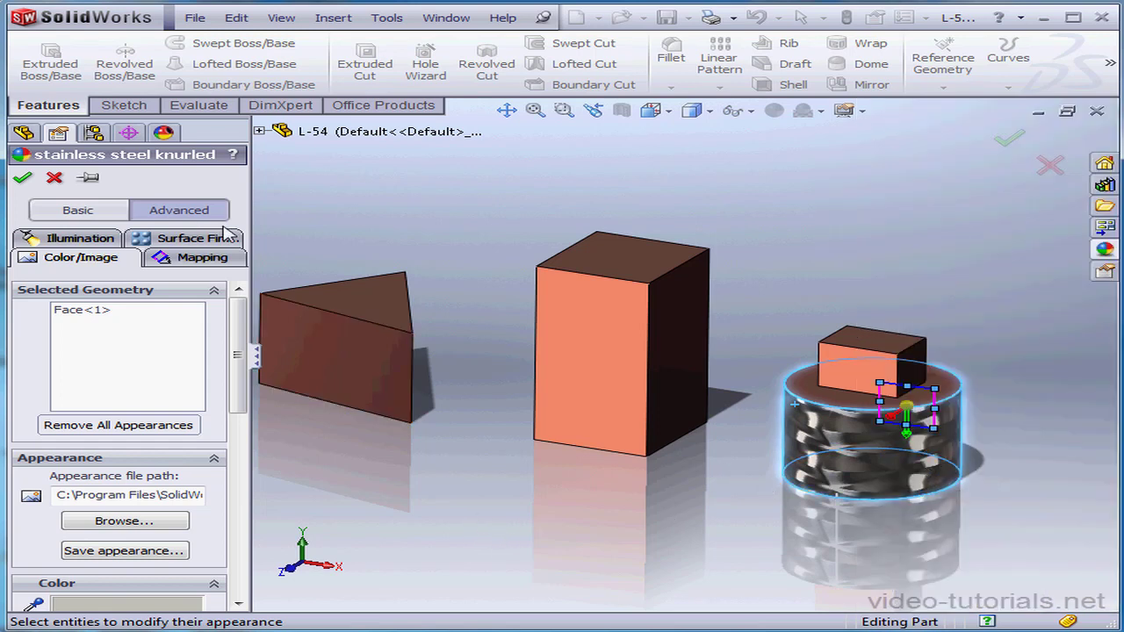
- Try the different basic mapping styles for the knurled appearance on the cylinder face and settle on spherical mapping
click(88, 209)
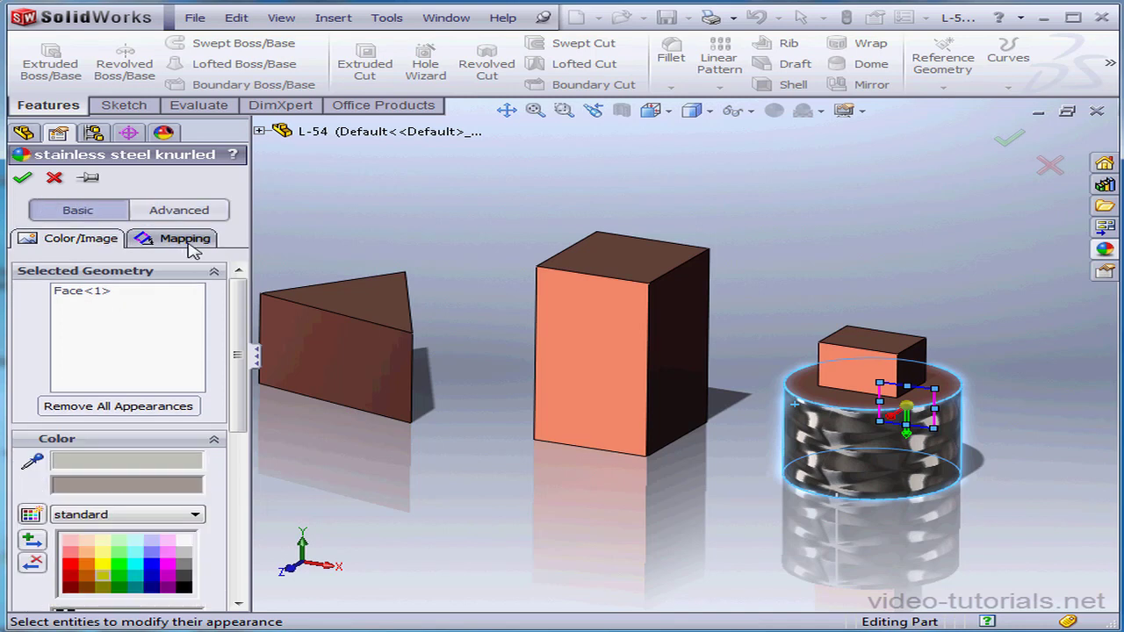
click(184, 240)
drag(240, 371, 237, 477)
click(53, 392)
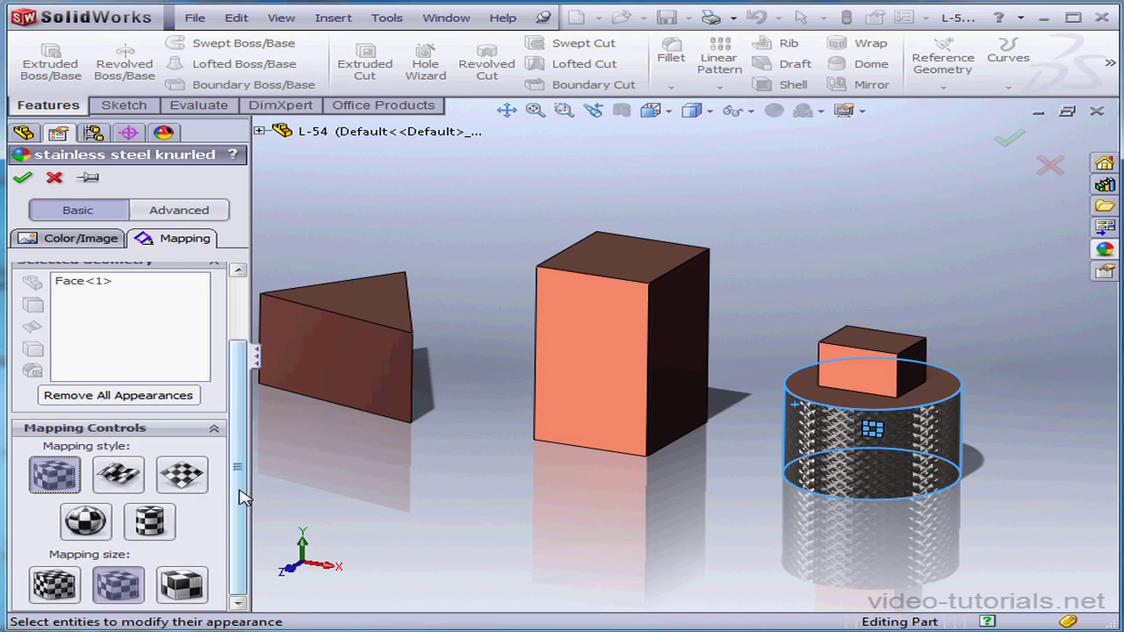
click(117, 474)
click(182, 474)
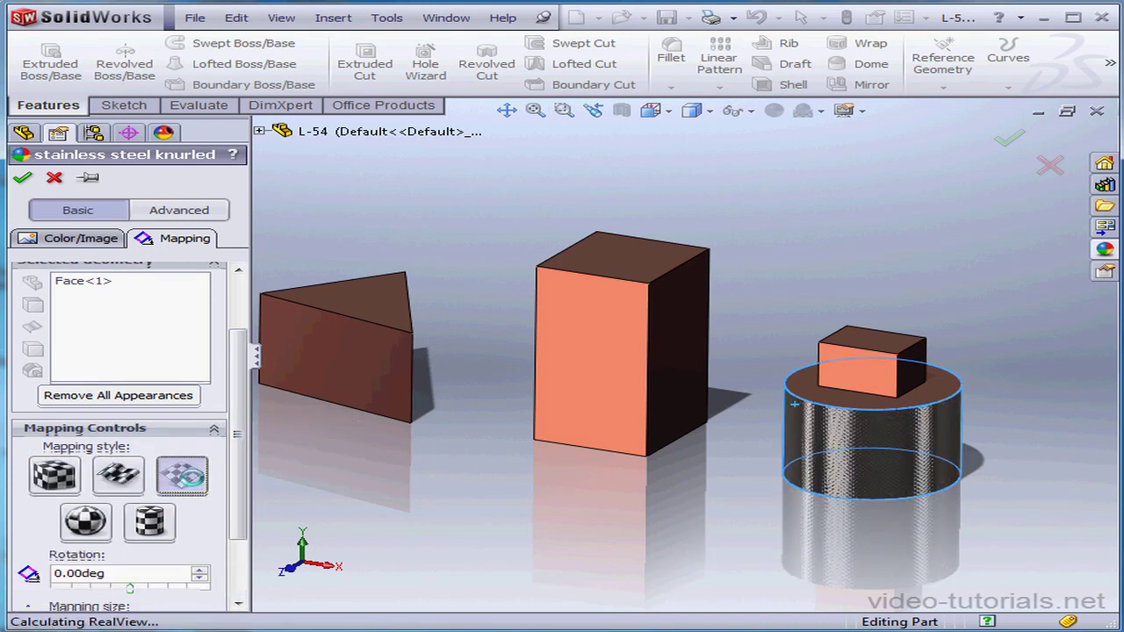
click(85, 520)
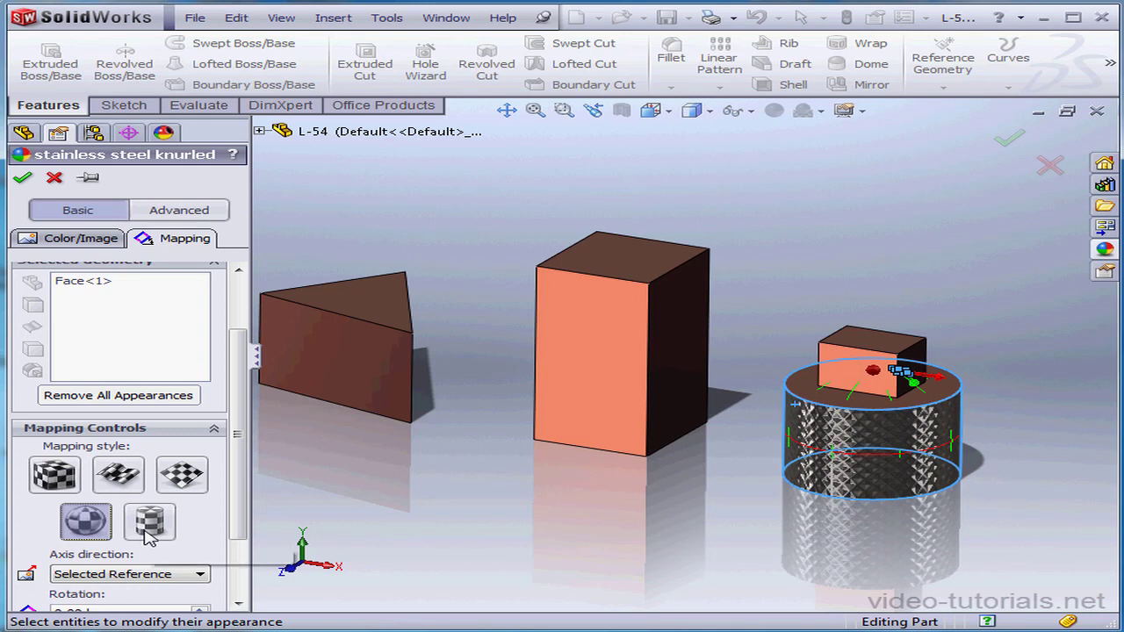
click(149, 524)
click(91, 521)
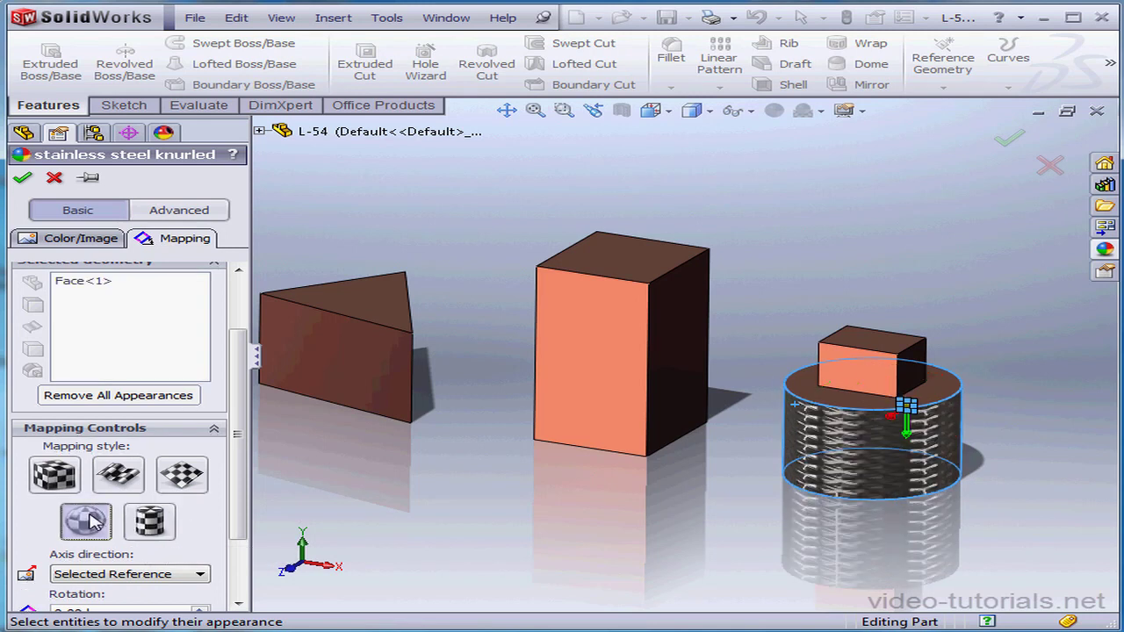
- Try the small and large mapping sizes on the knurled cylinder face and return to the medium size
scroll(211, 514, down, 3)
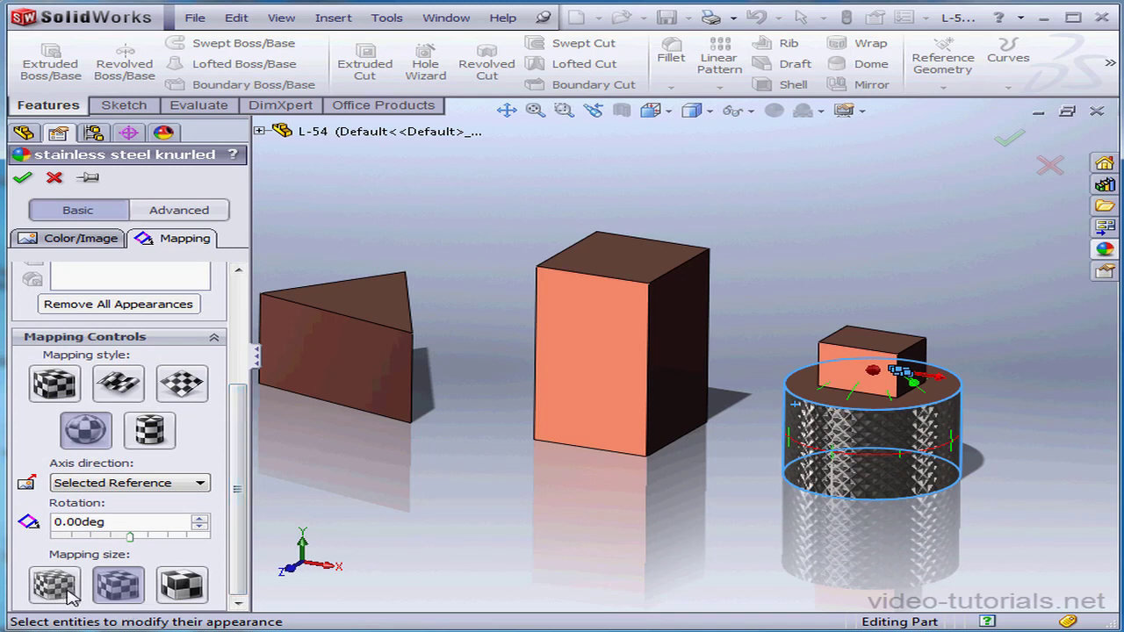
click(54, 587)
click(117, 586)
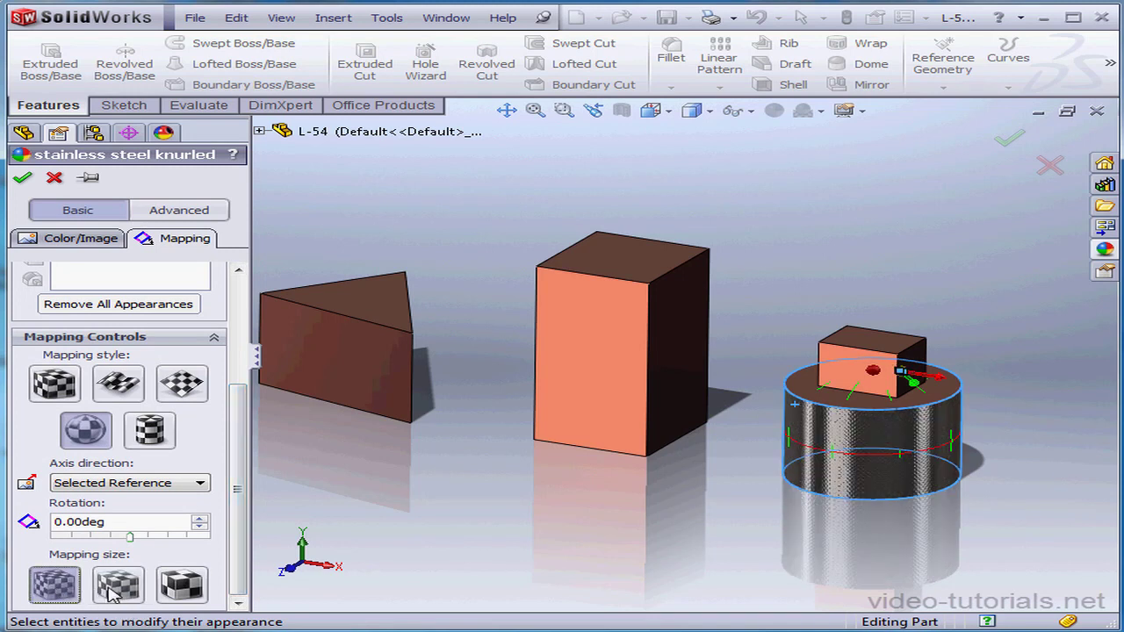
click(172, 590)
click(117, 587)
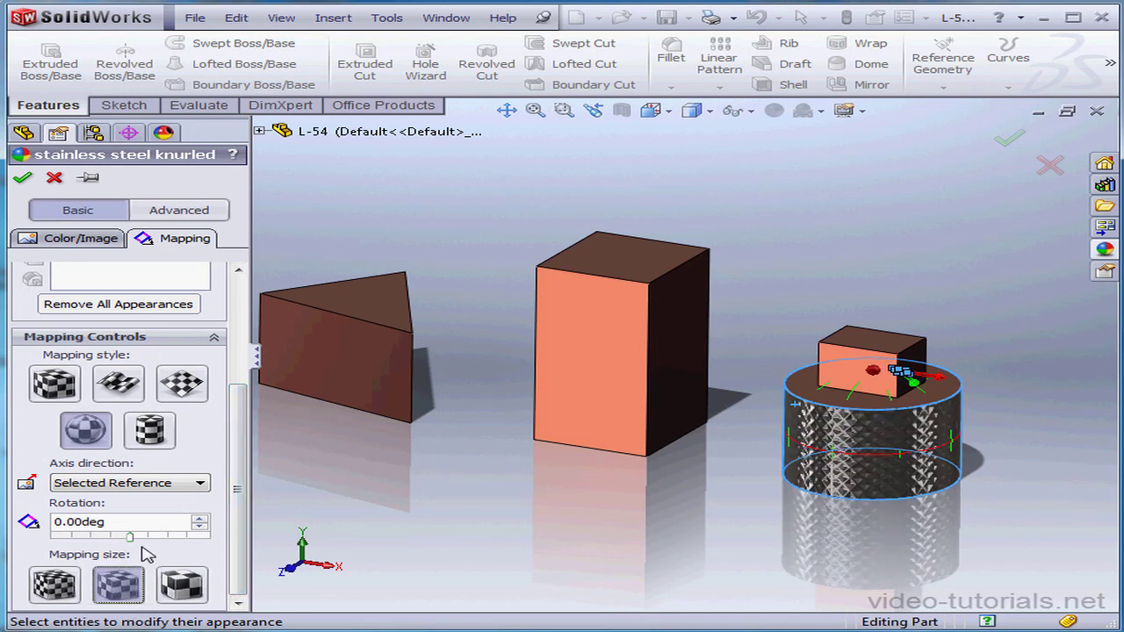
- Rotate the knurled texture on the cylinder face to 135 degrees and accept the appearance
drag(130, 536, 112, 540)
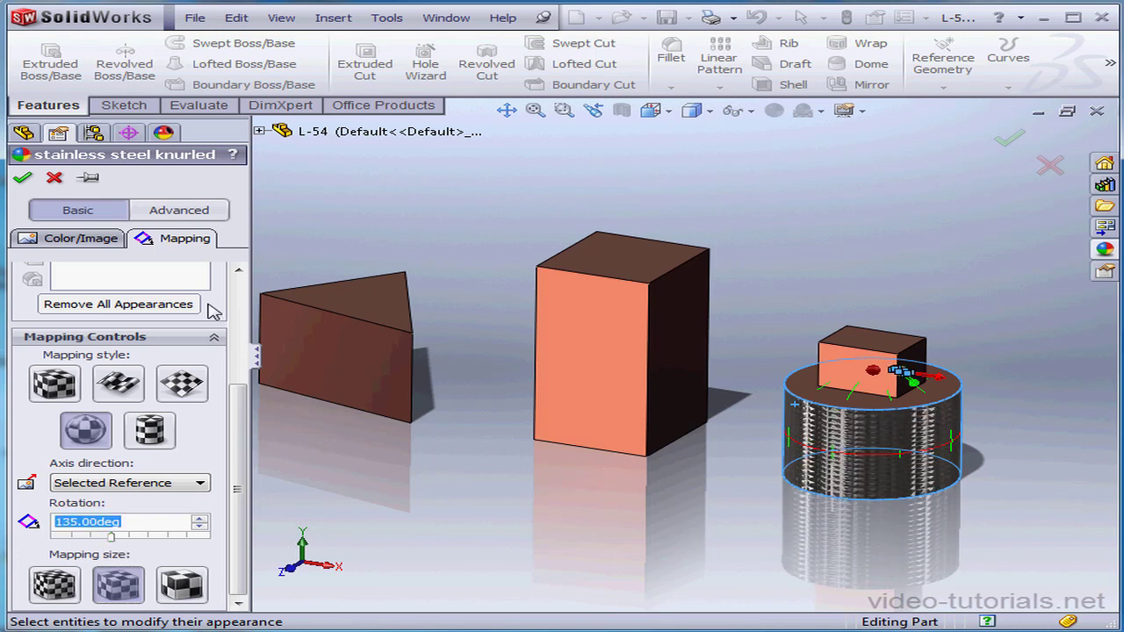
click(185, 211)
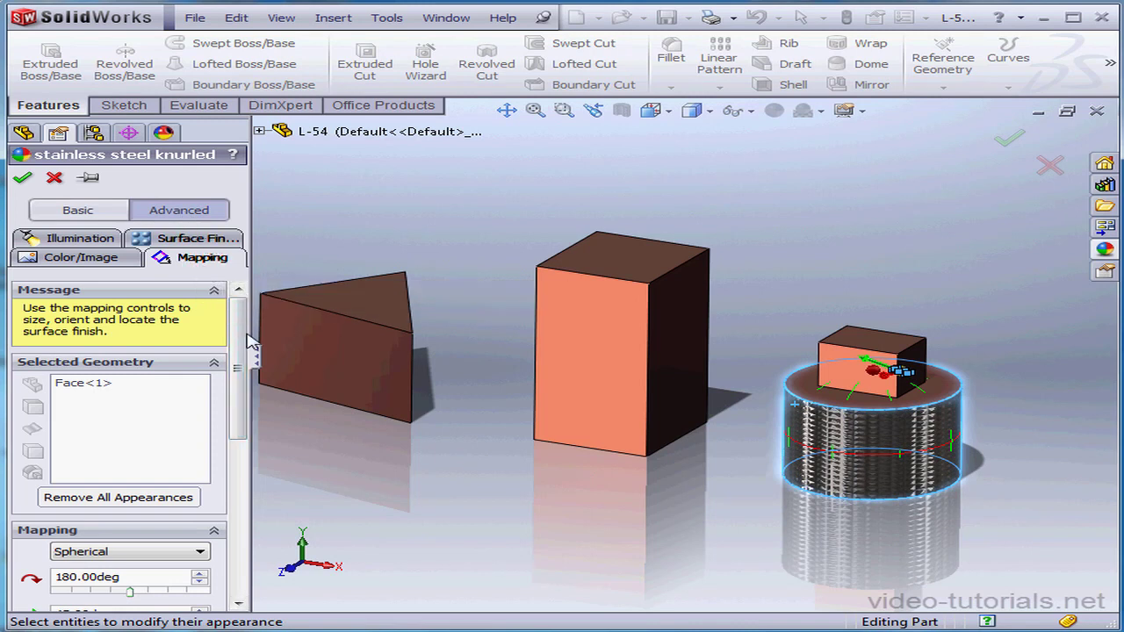
scroll(239, 404, down, 3)
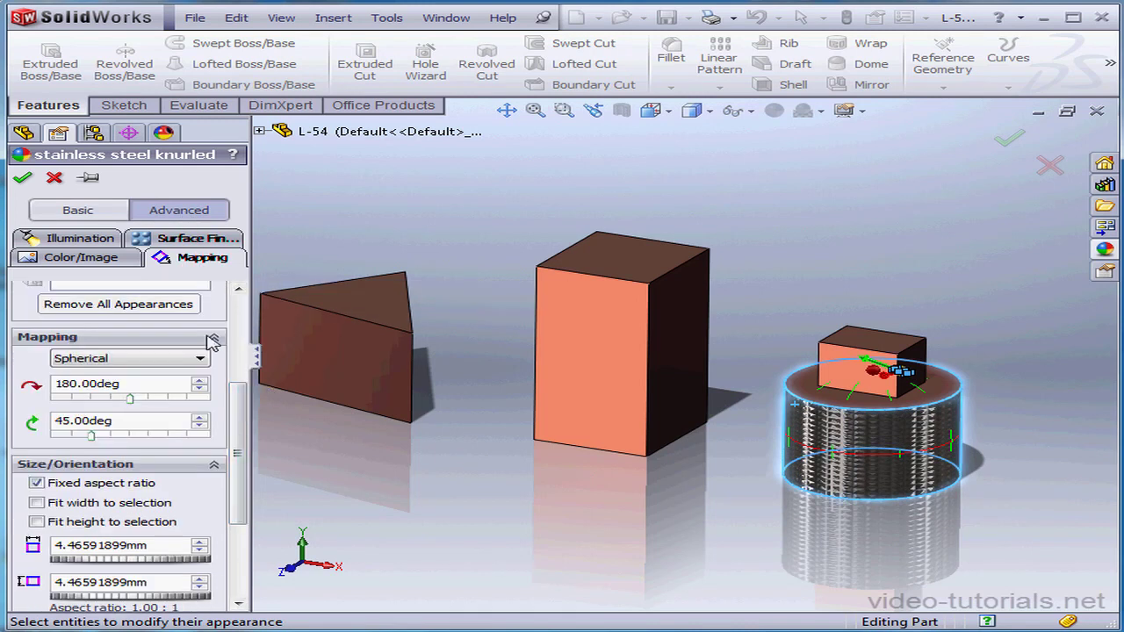
click(23, 180)
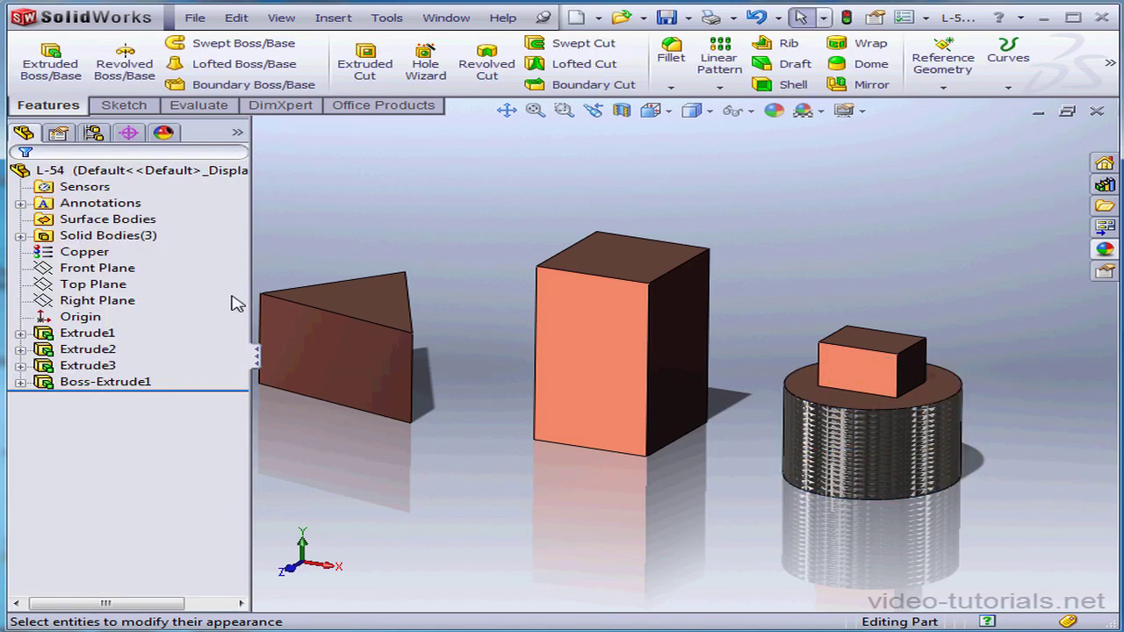
- Apply the unfinished oak endgrain appearance from Organic > Wood > Oak to the whole body of the tall rectangular block
right_click(583, 295)
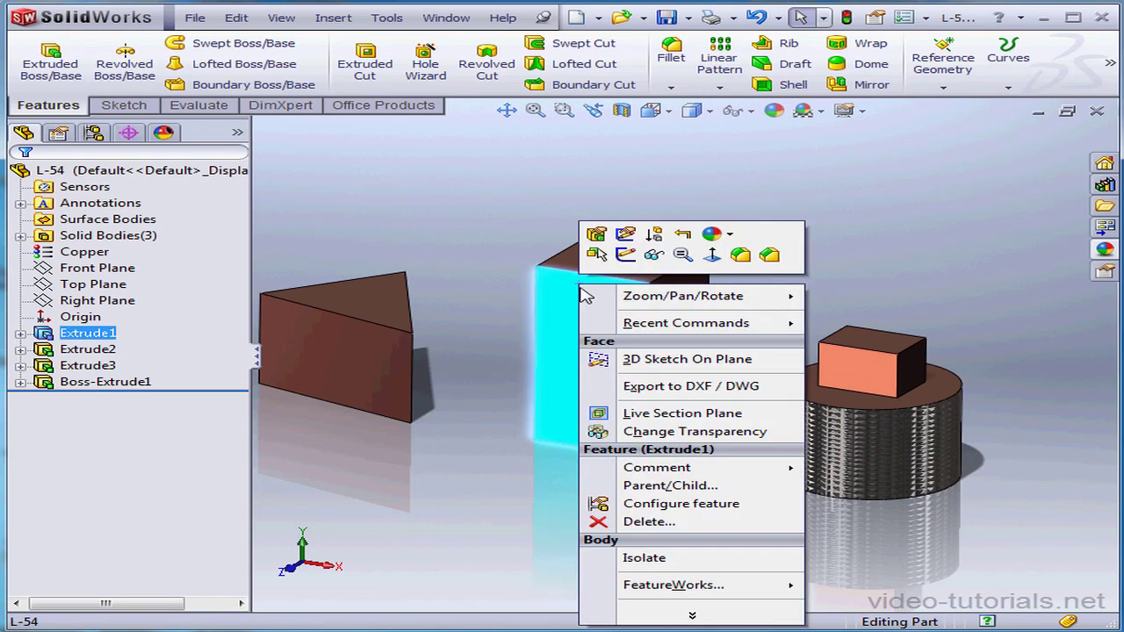
click(730, 233)
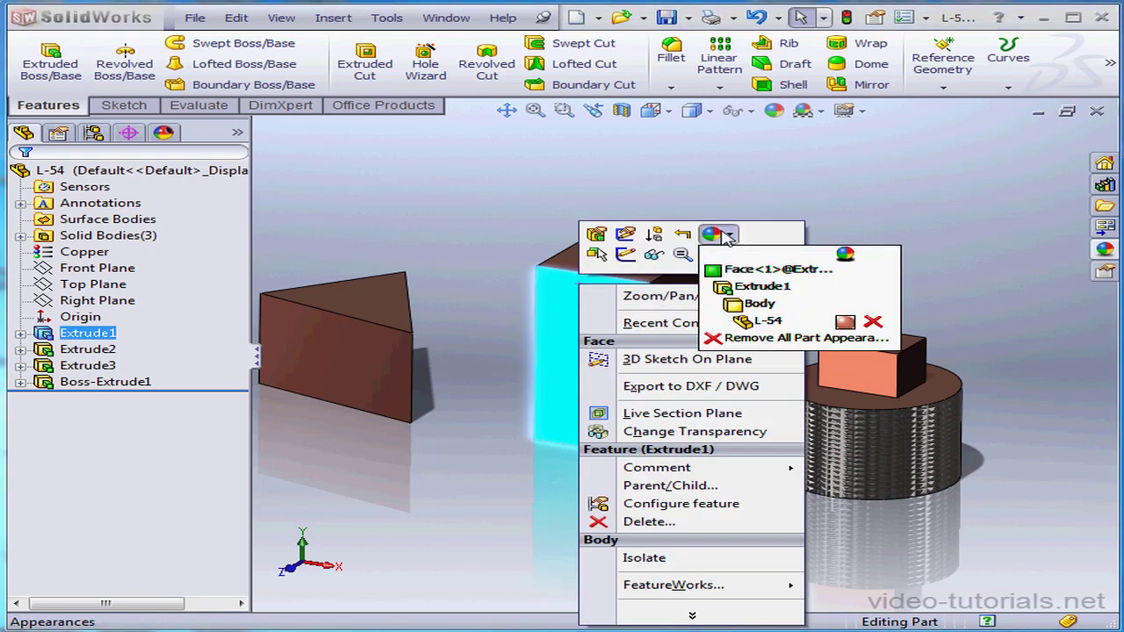
click(760, 306)
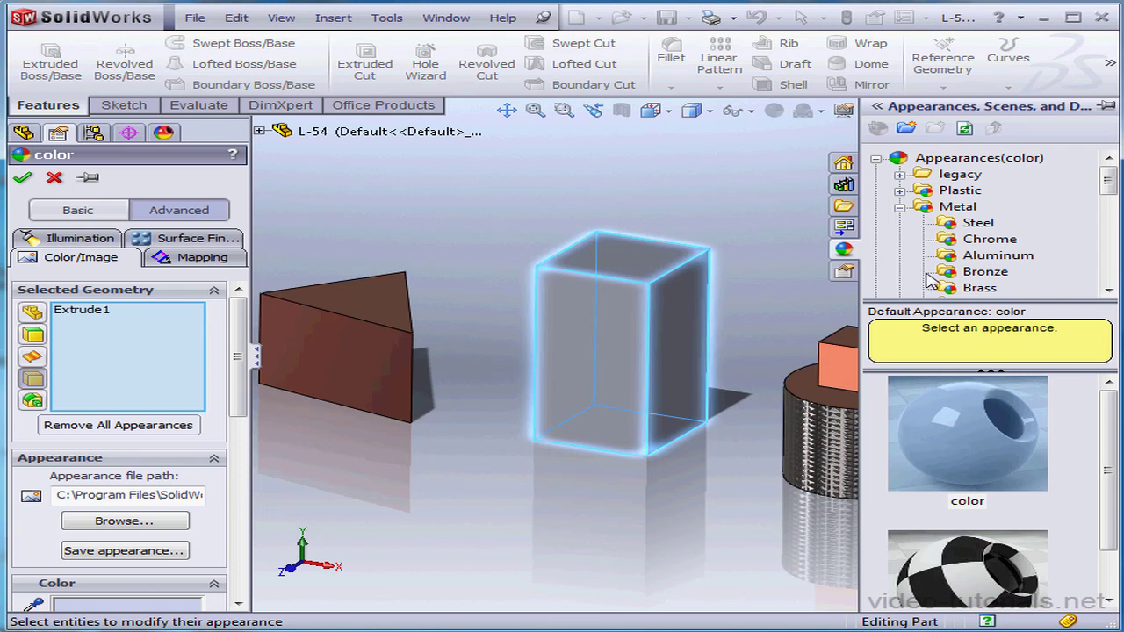
click(899, 207)
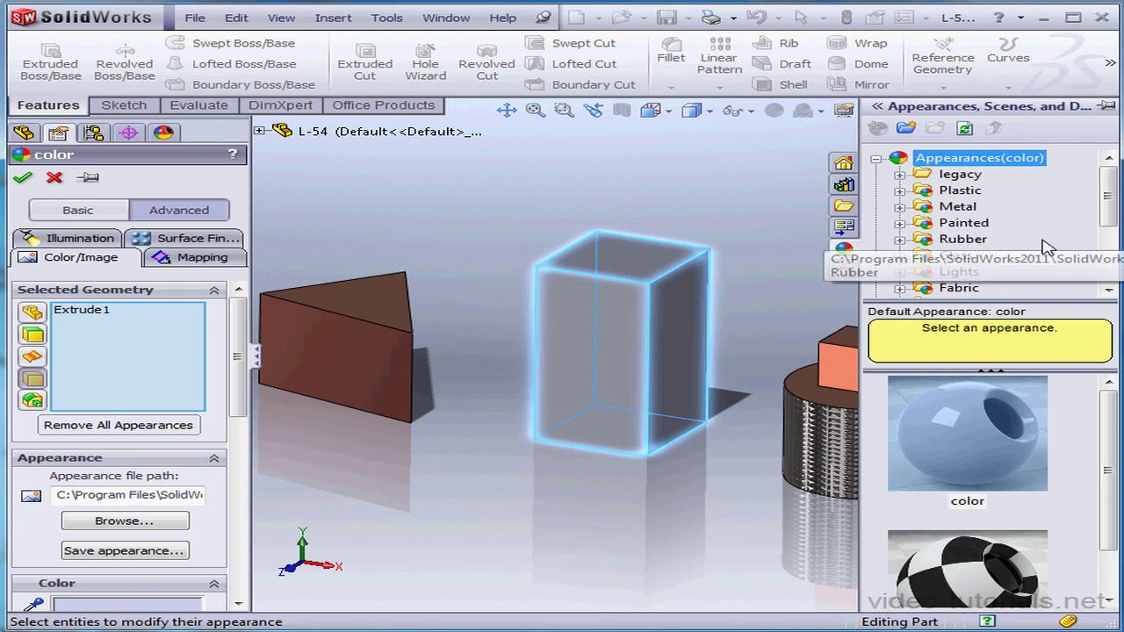
drag(1110, 201, 1110, 214)
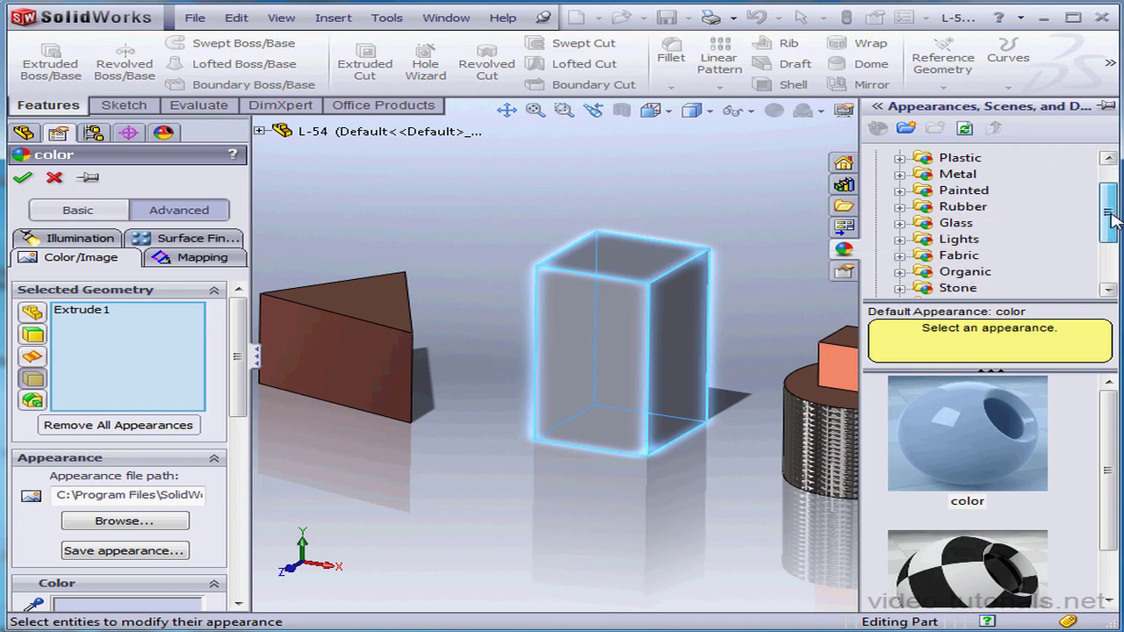
click(899, 273)
scroll(1103, 255, down, 1)
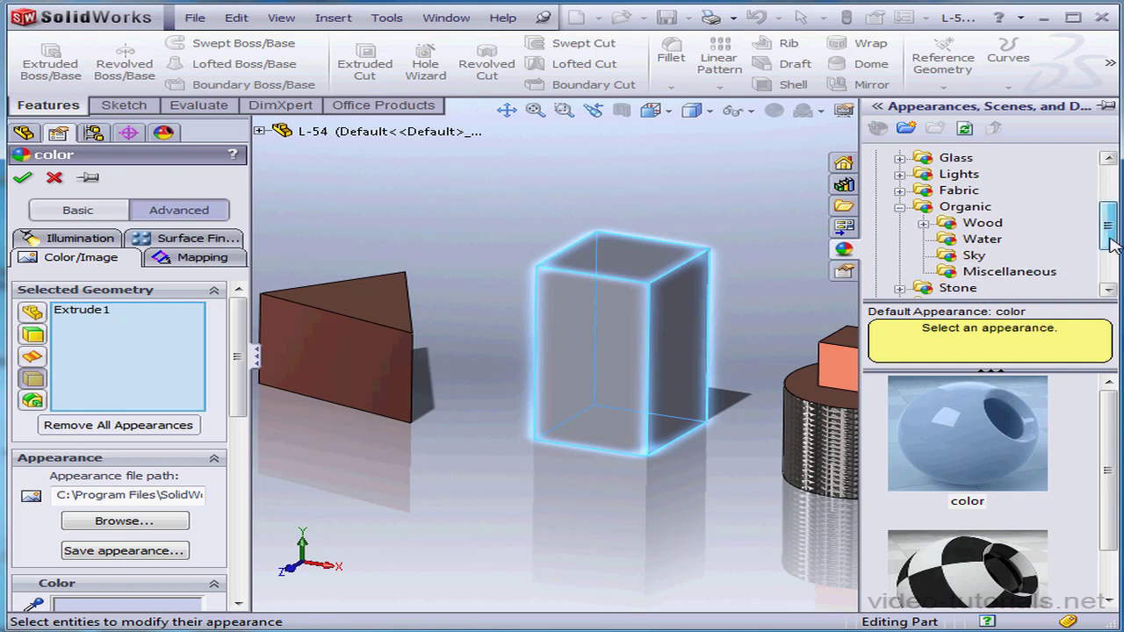
click(927, 223)
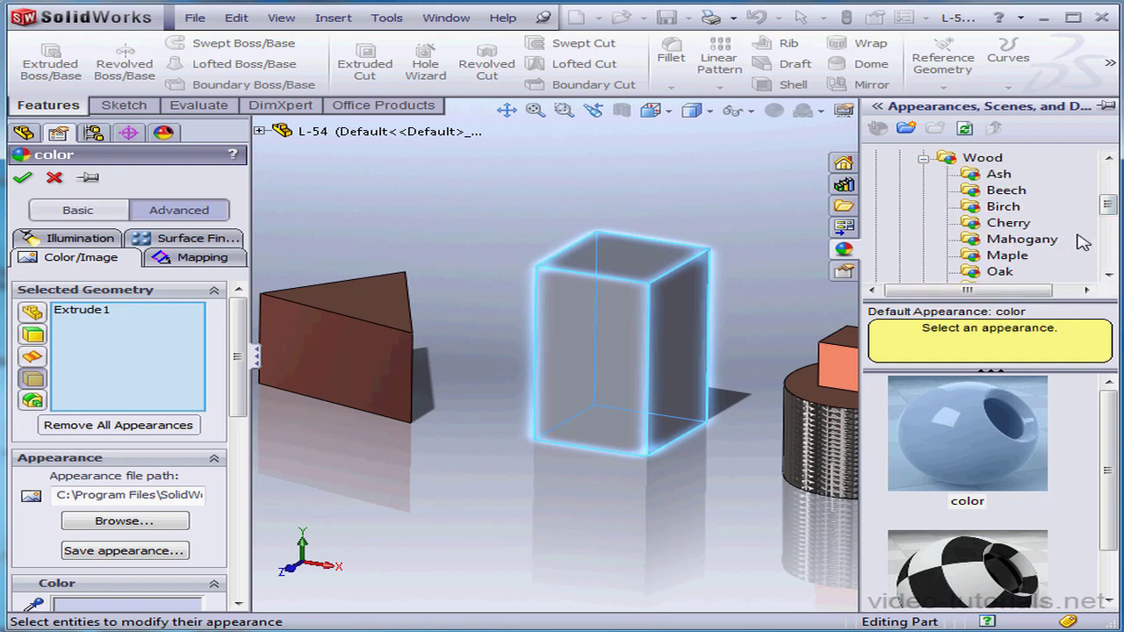
click(998, 274)
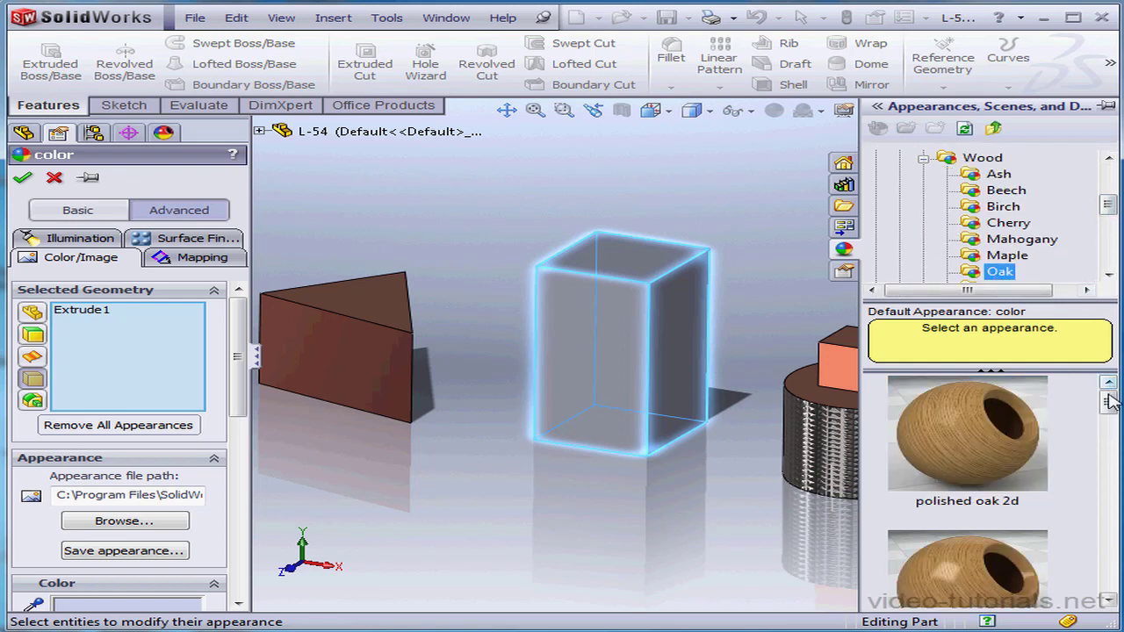
drag(1108, 389, 1111, 485)
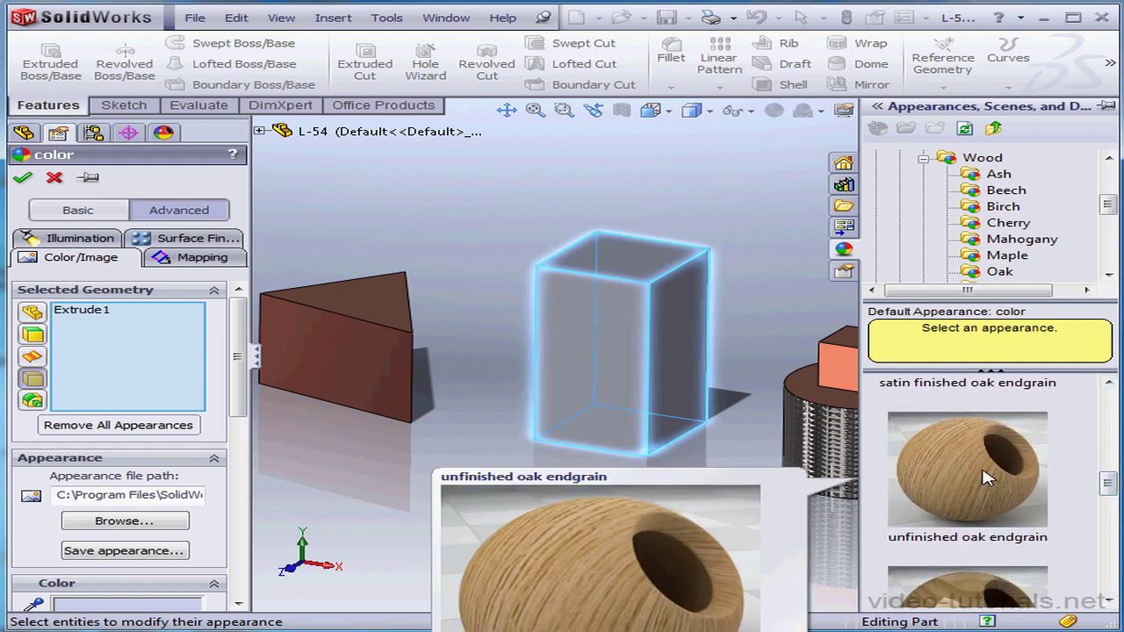
click(966, 446)
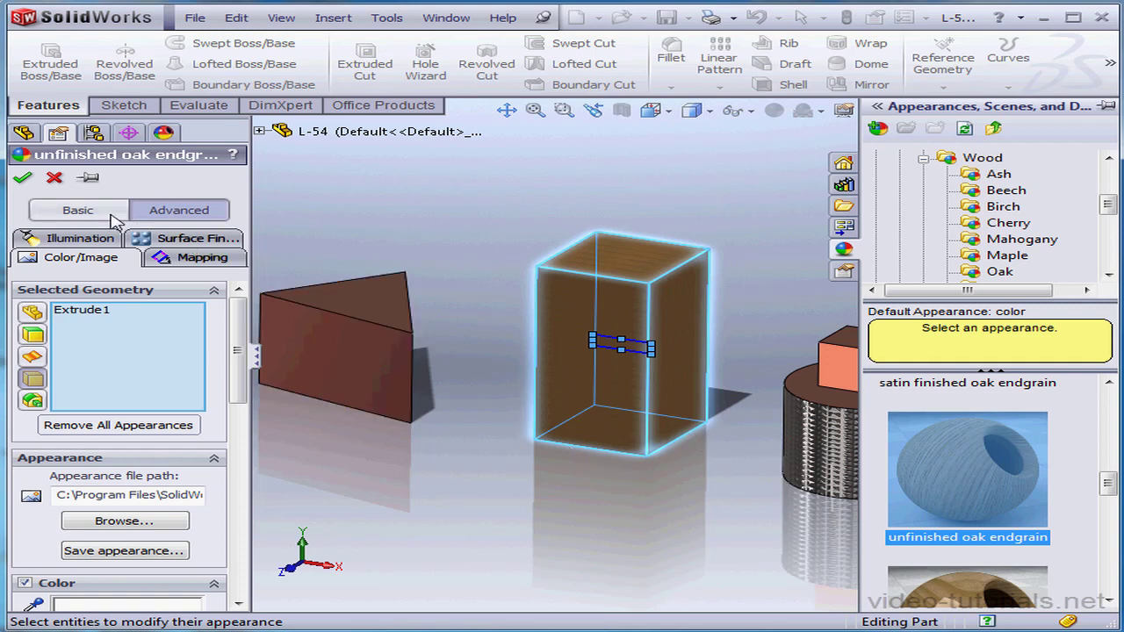
- Change the oak appearance on the rectangular block to the cylindrical mapping style in the basic mapping controls
click(111, 216)
click(176, 238)
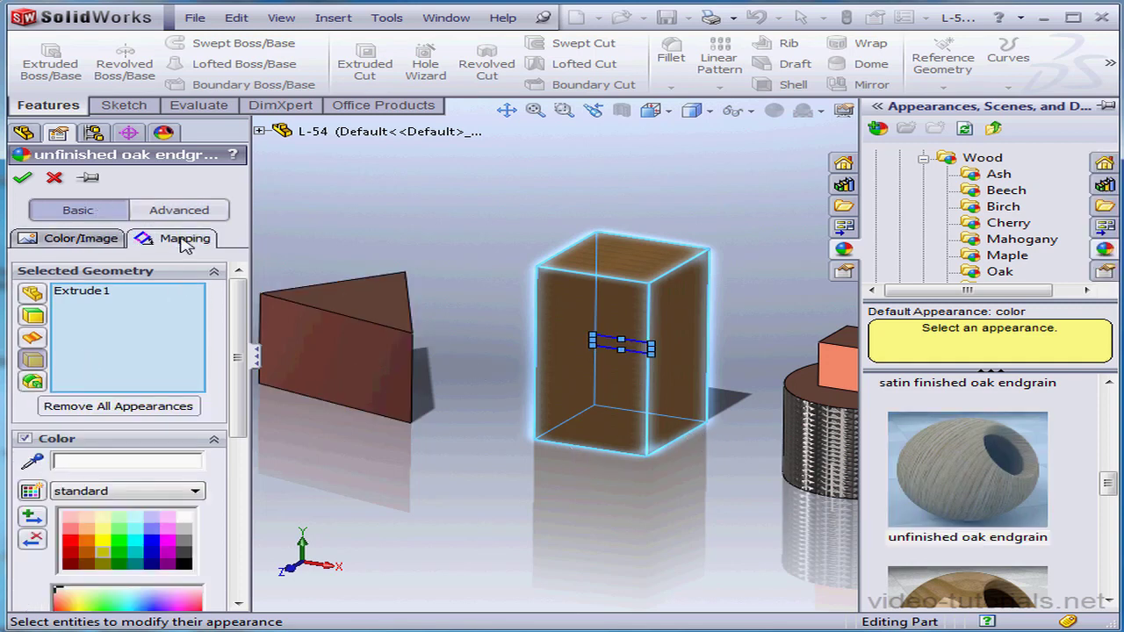
scroll(176, 439, down, 3)
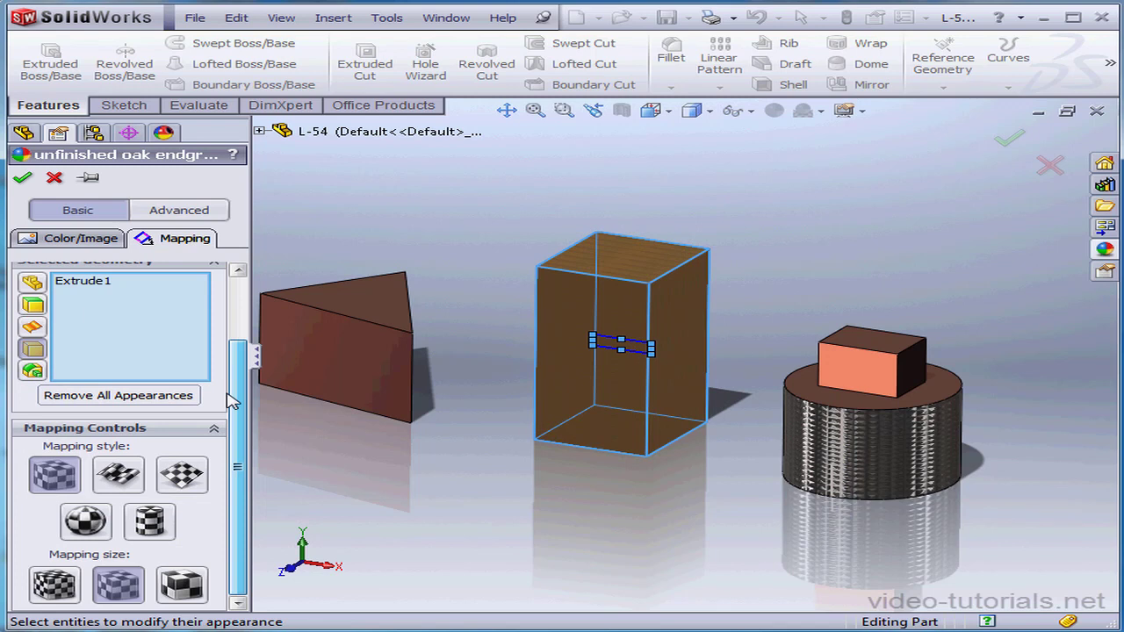
click(151, 520)
- Rotate the block's oak texture to 90 degrees and enlarge its mapping frame in the graphics area
scroll(232, 492, down, 3)
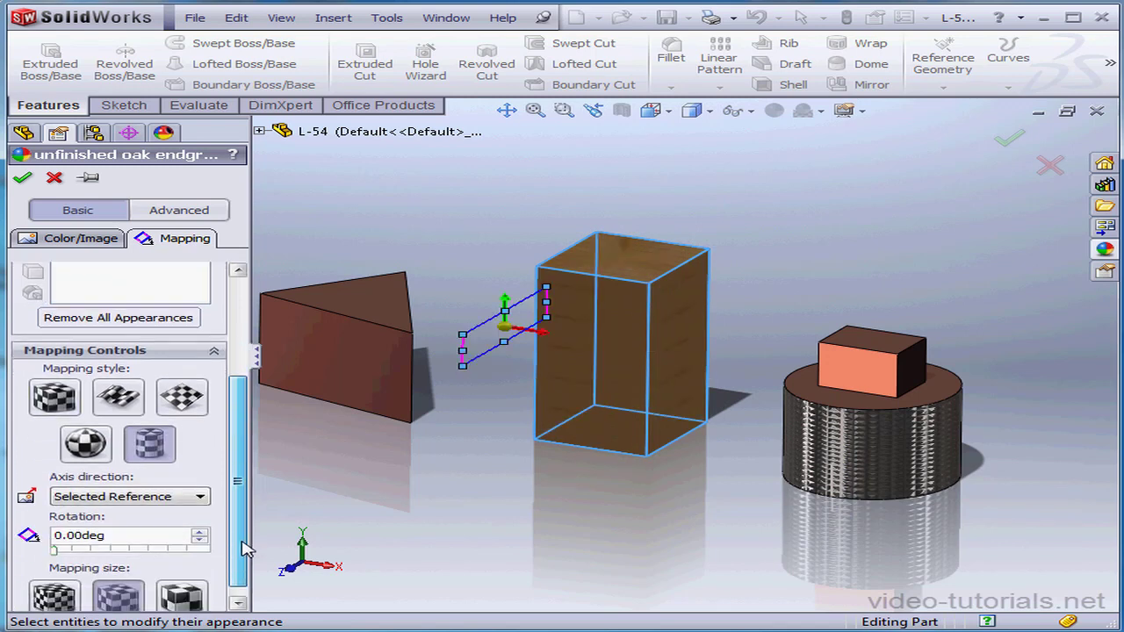
drag(53, 541, 91, 542)
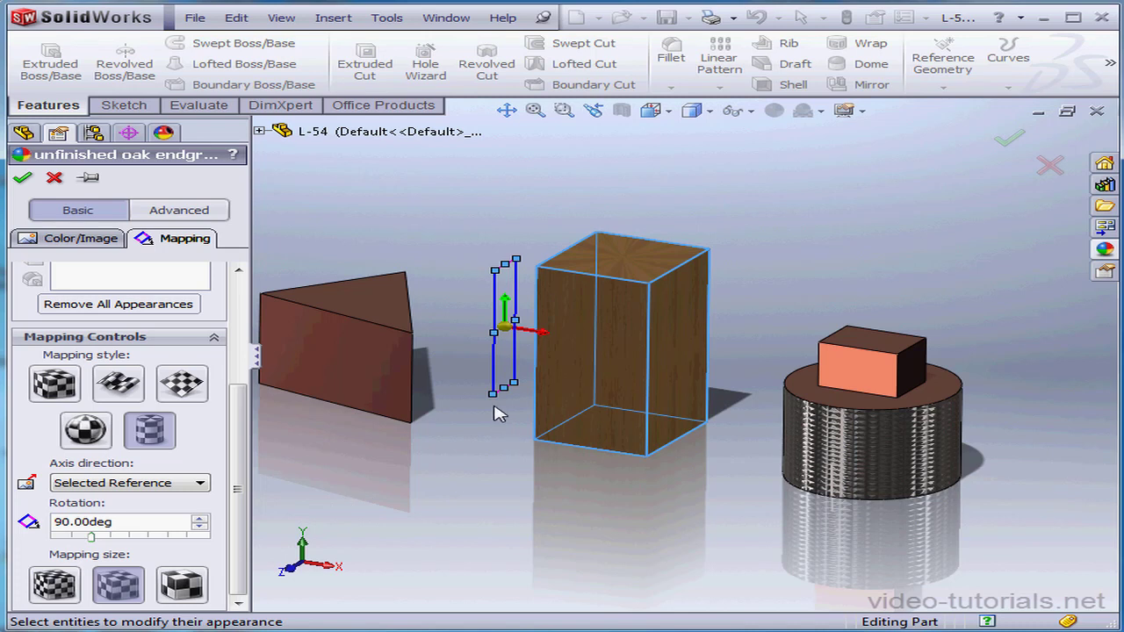
drag(477, 395, 486, 393)
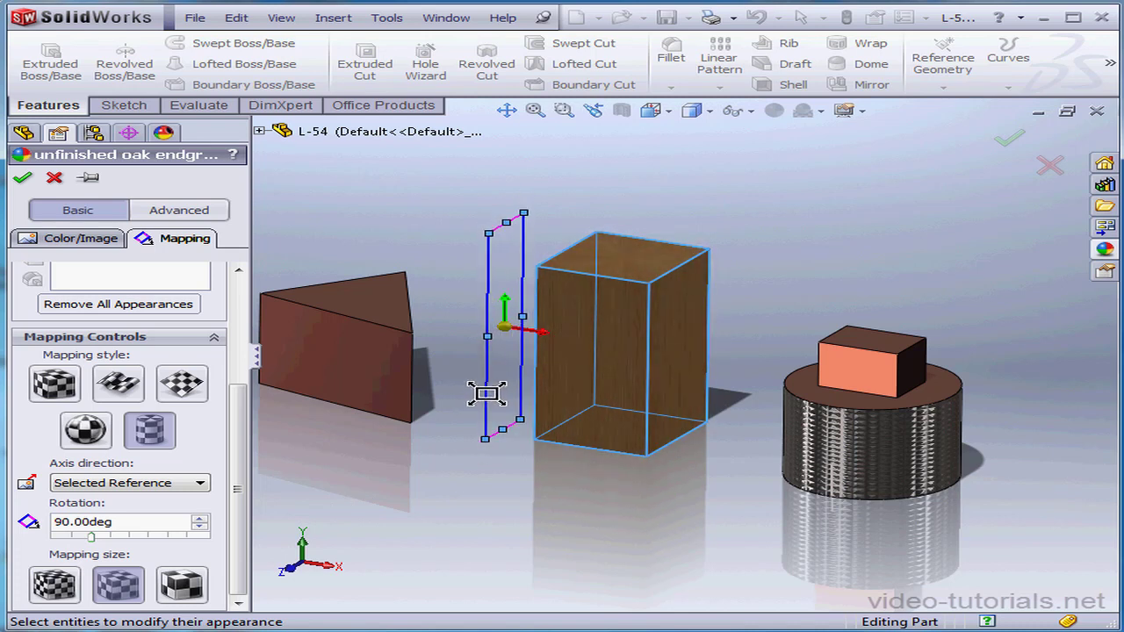
- Switch the oak texture on the rectangular block to the largest mapping size and accept the appearance
click(182, 584)
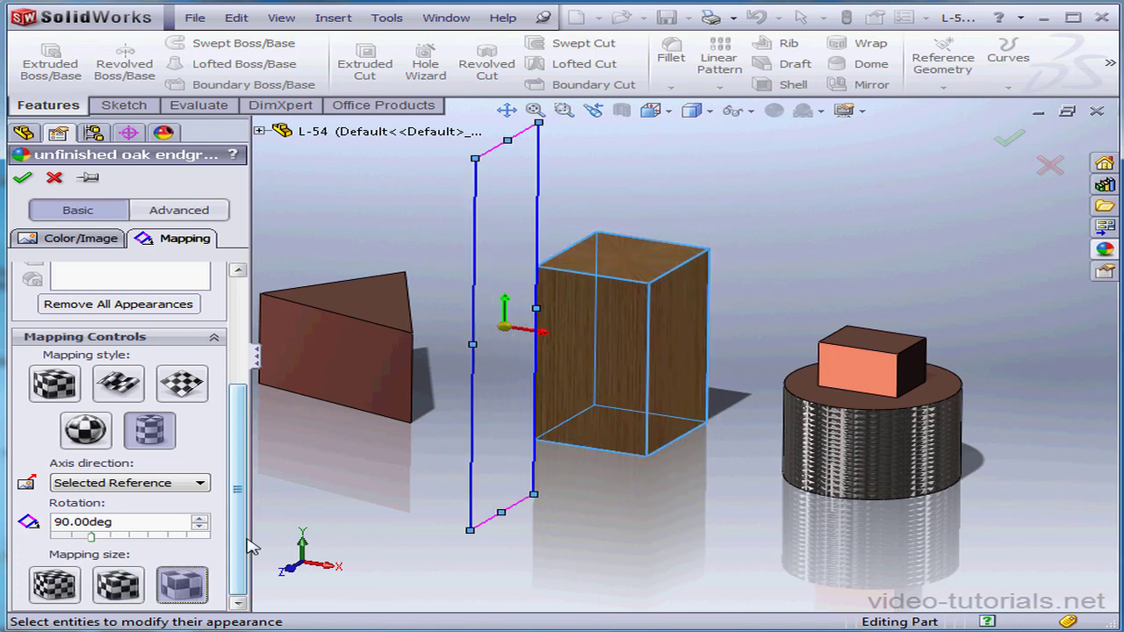
click(22, 177)
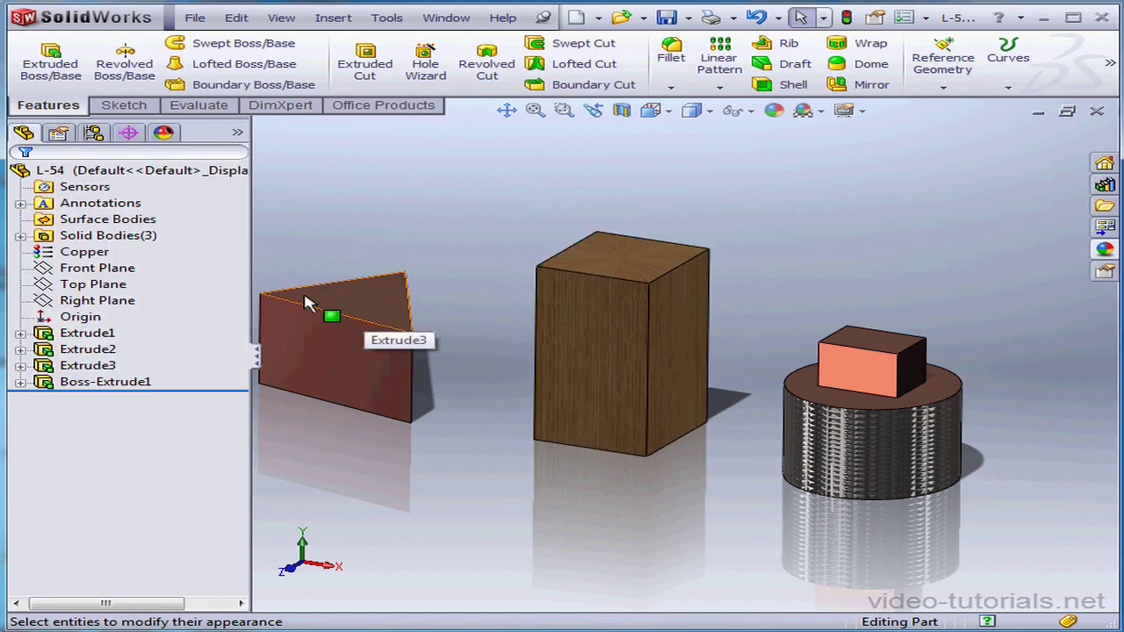
- Apply the blue shiny marble appearance from Stone > Architectural > Marble to the whole body of the triangular block
right_click(288, 318)
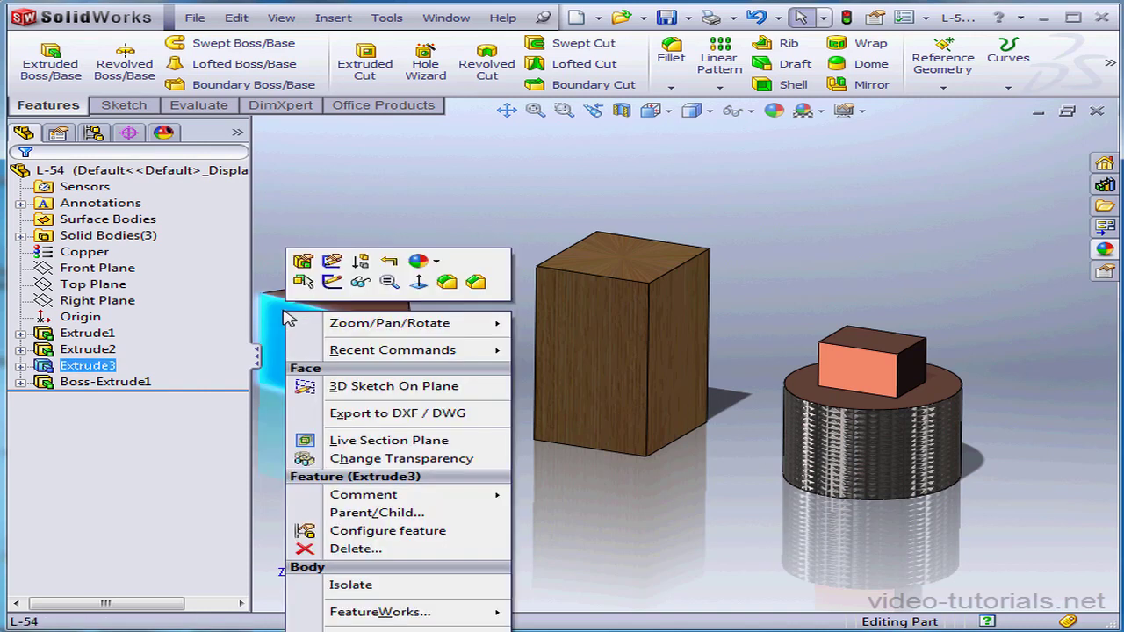
click(436, 260)
click(456, 314)
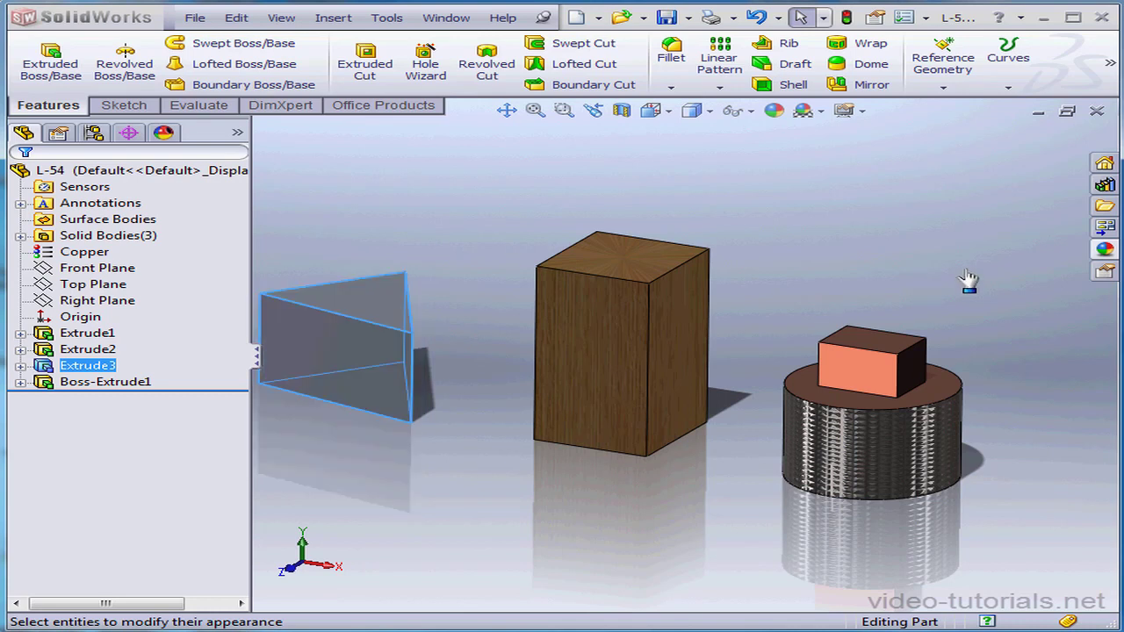
drag(1108, 172, 1108, 202)
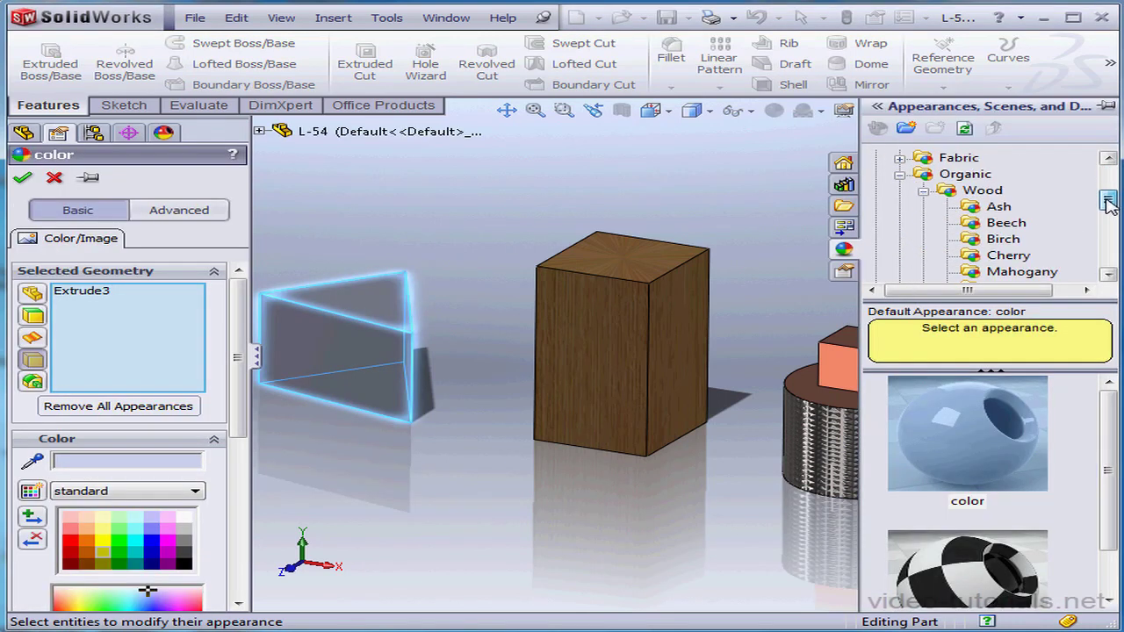
click(923, 189)
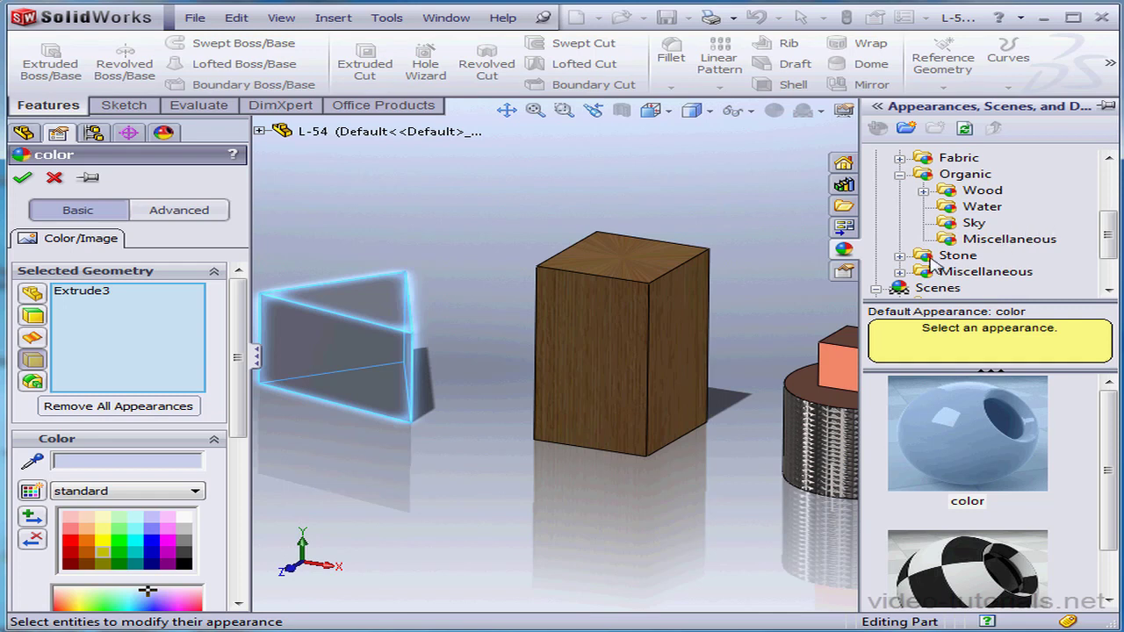
click(899, 255)
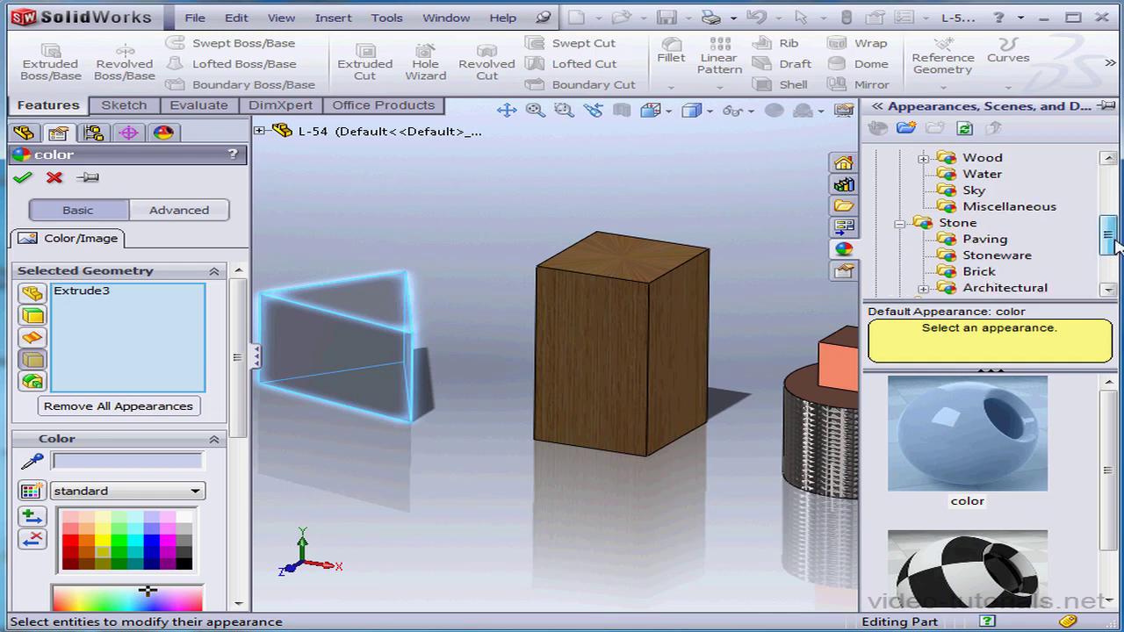
scroll(1115, 246, down, 1)
click(923, 241)
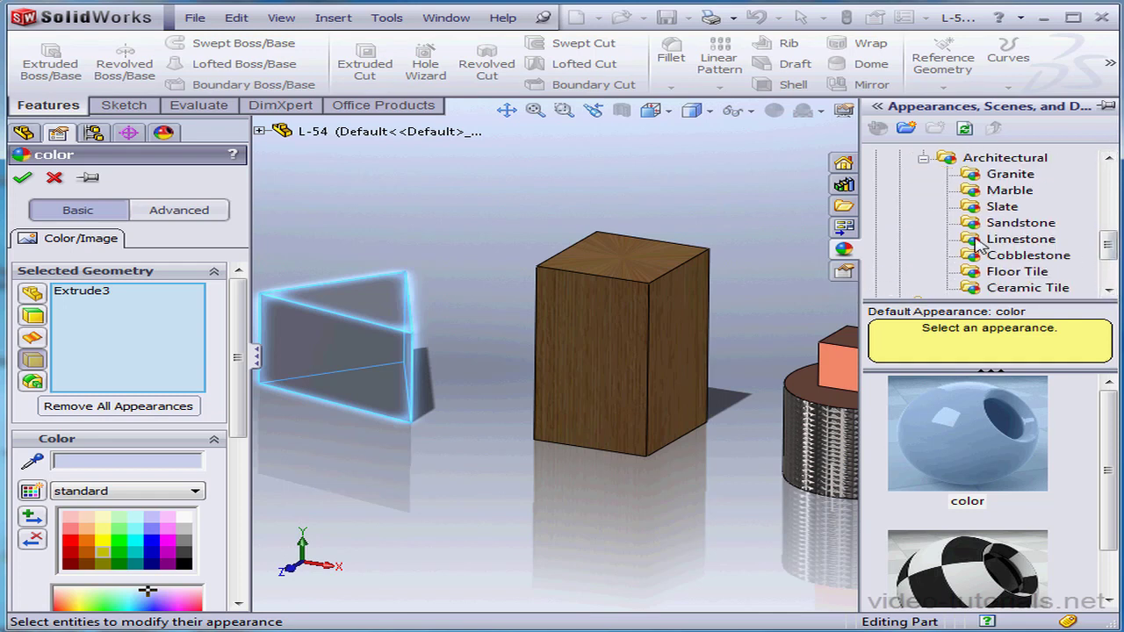
click(1009, 191)
scroll(1111, 426, down, 2)
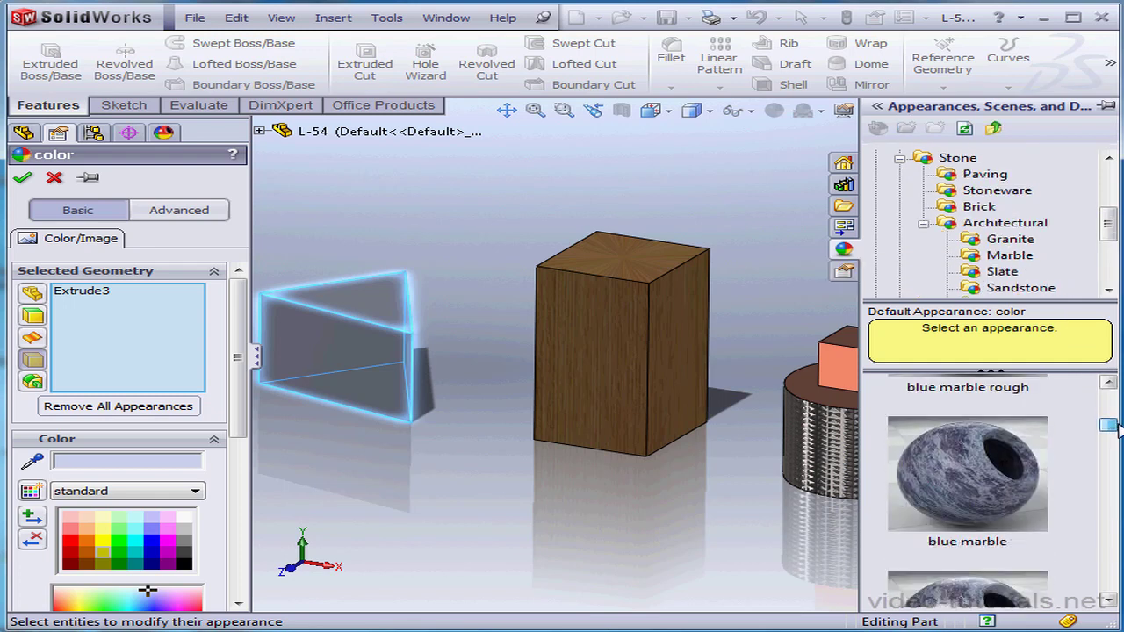
scroll(1110, 430, down, 3)
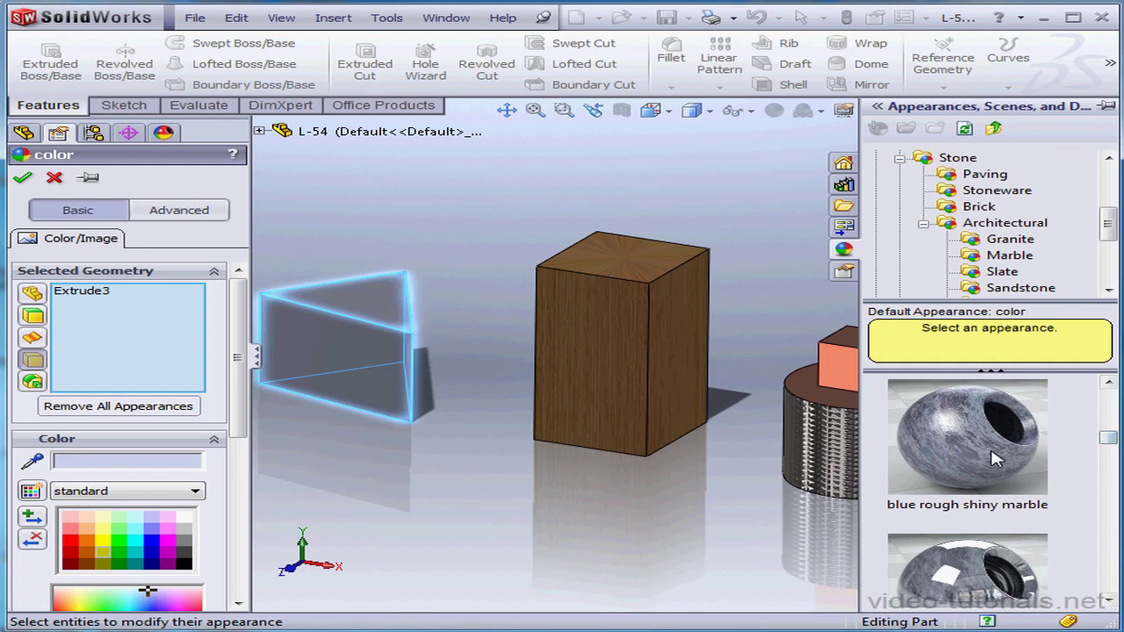
drag(1110, 439, 1111, 452)
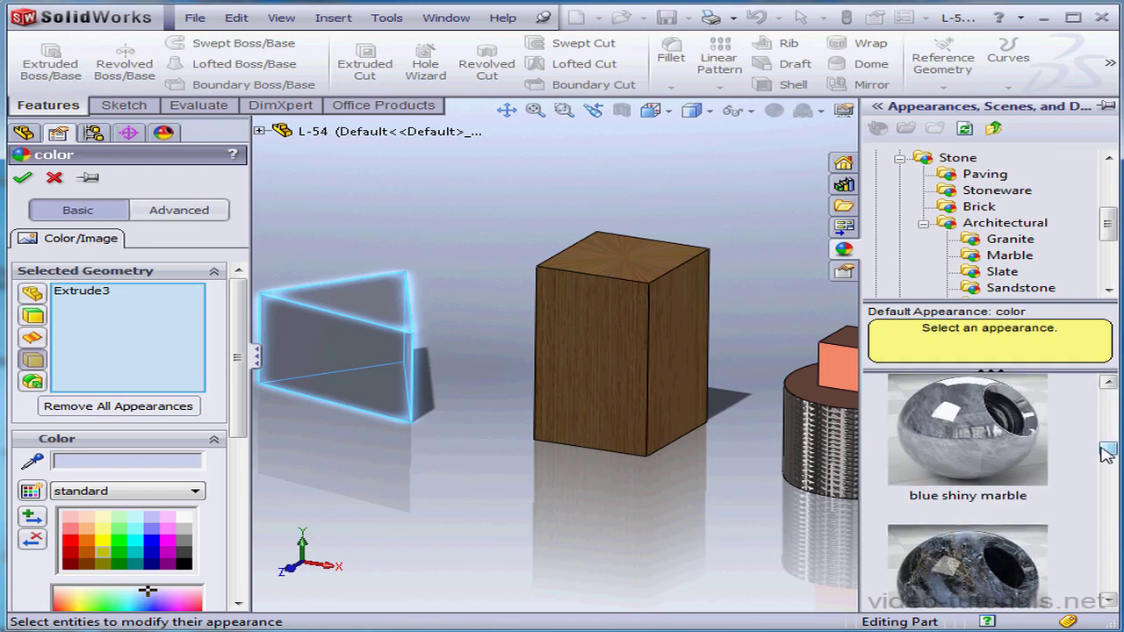
click(975, 436)
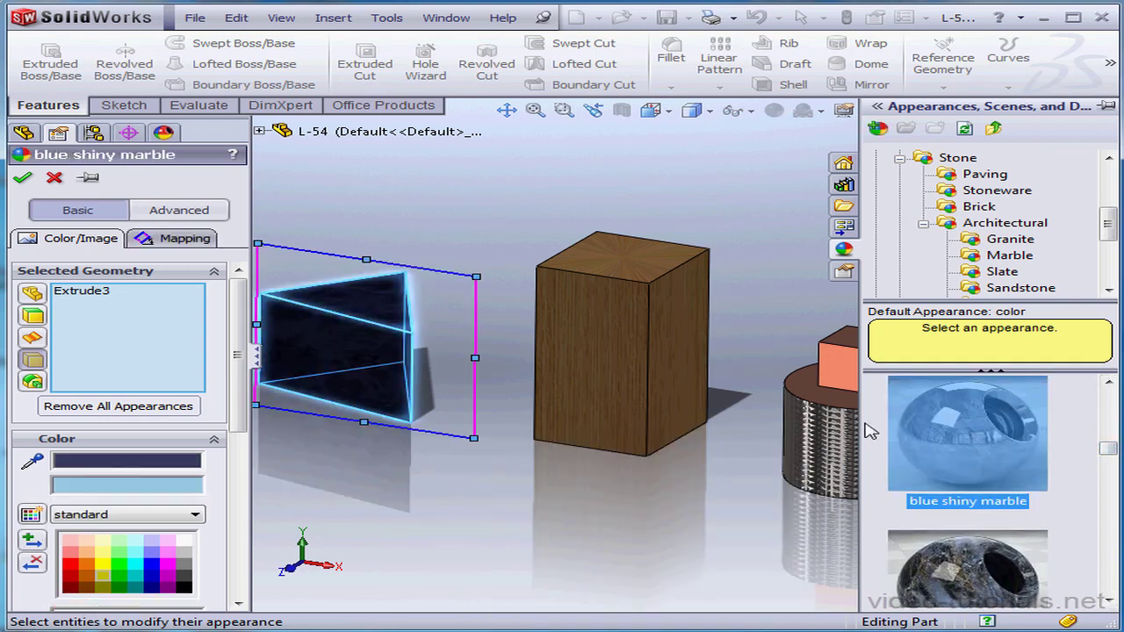
- Try the spherical mapping style on the triangular block's marble texture and return it to box mapping
scroll(298, 356, down, 3)
scroll(330, 353, down, 3)
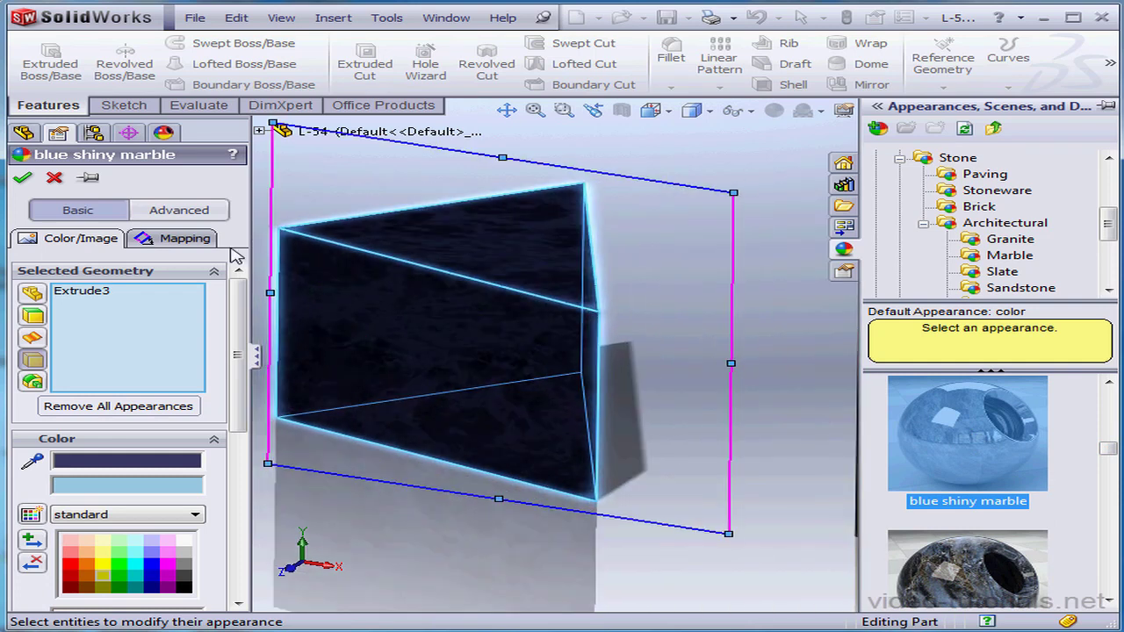
click(195, 241)
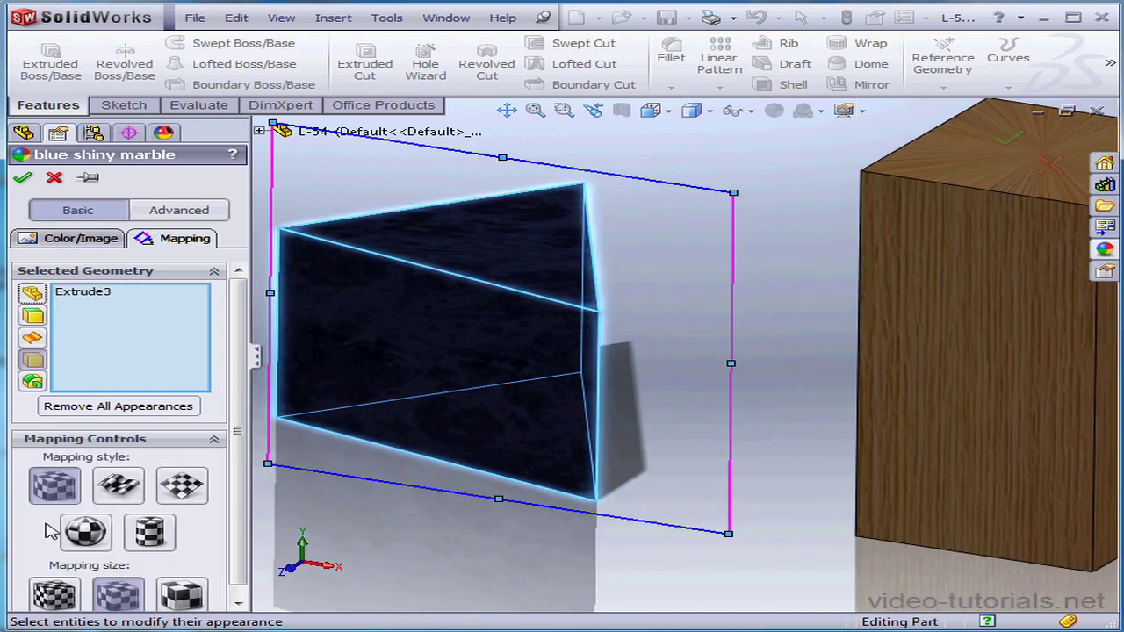
click(97, 531)
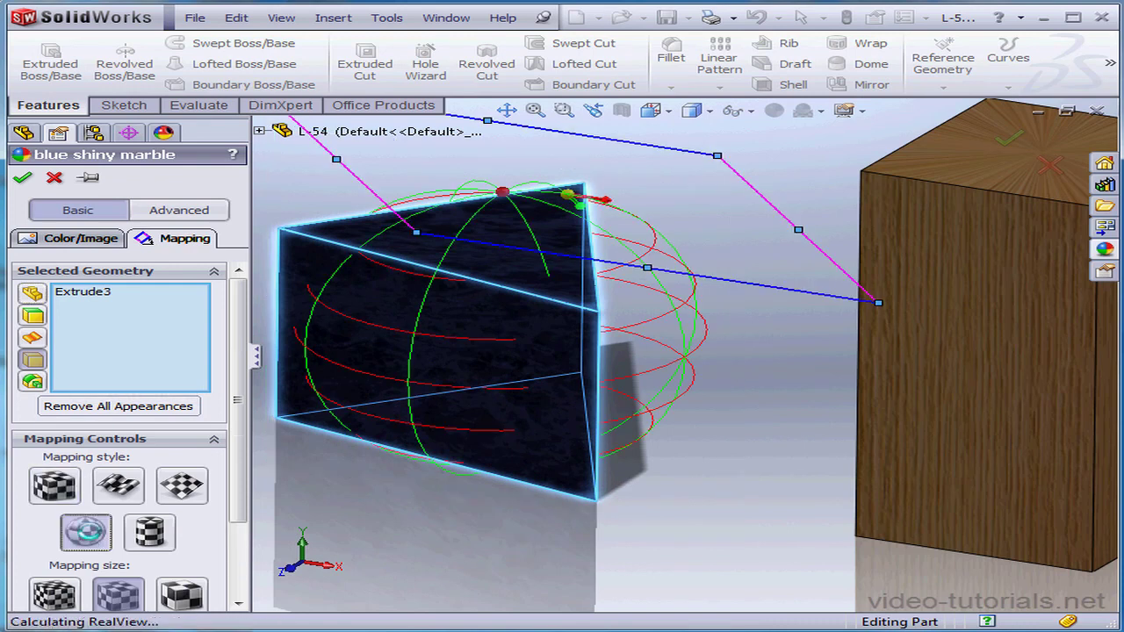
click(60, 488)
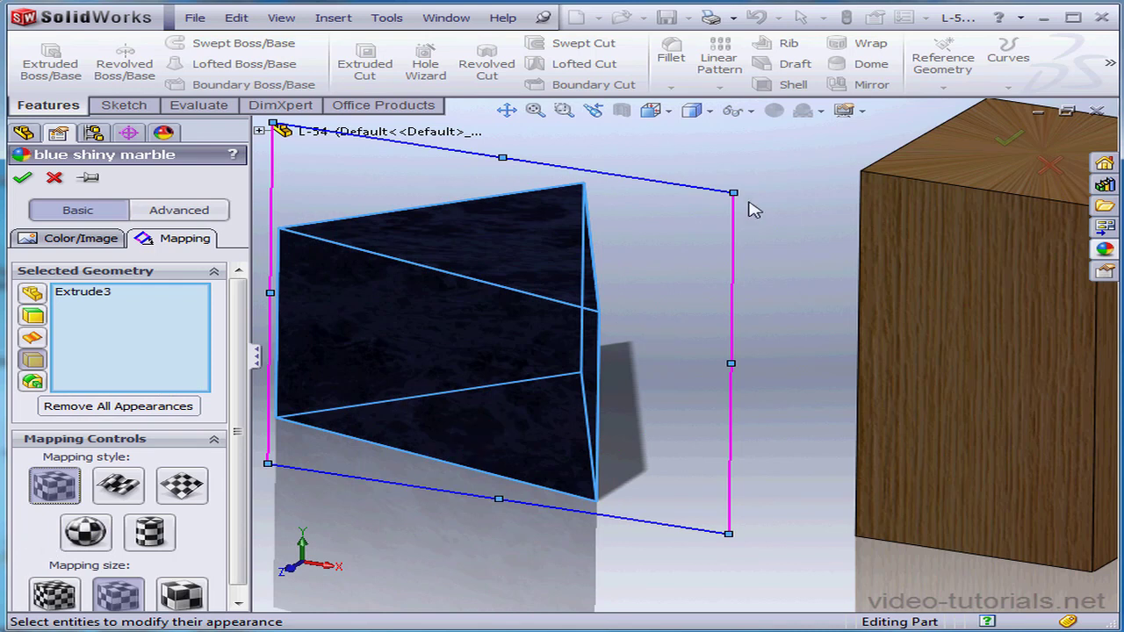
- Try a smaller mapping frame and the largest mapping size on the marble, restore the medium size and accept the appearance
drag(732, 189, 661, 234)
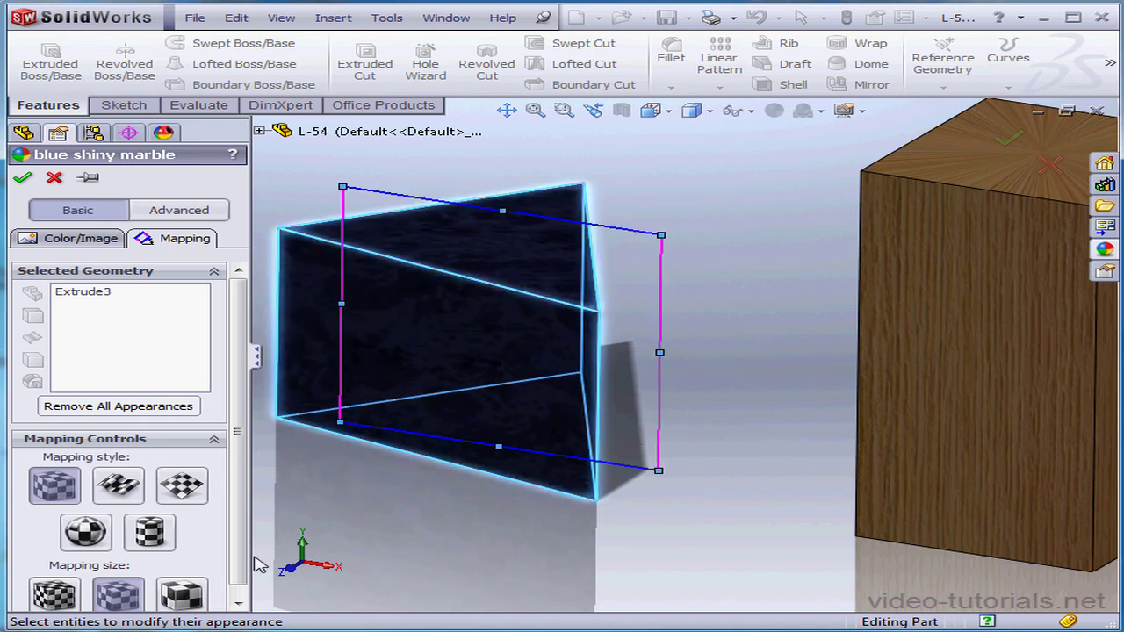
click(190, 590)
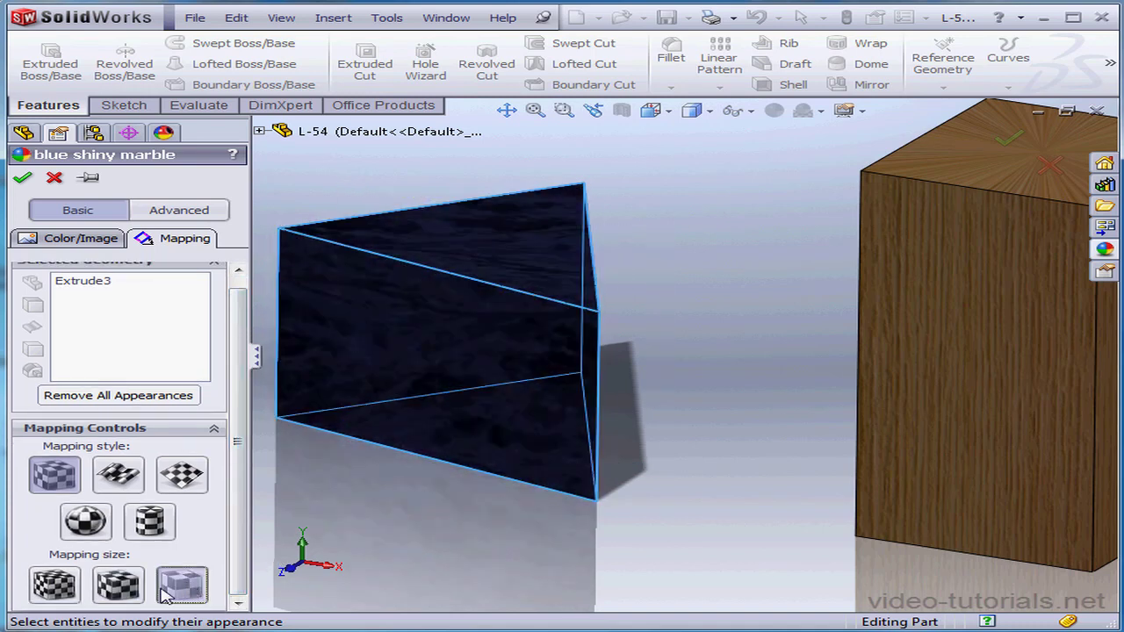
click(108, 586)
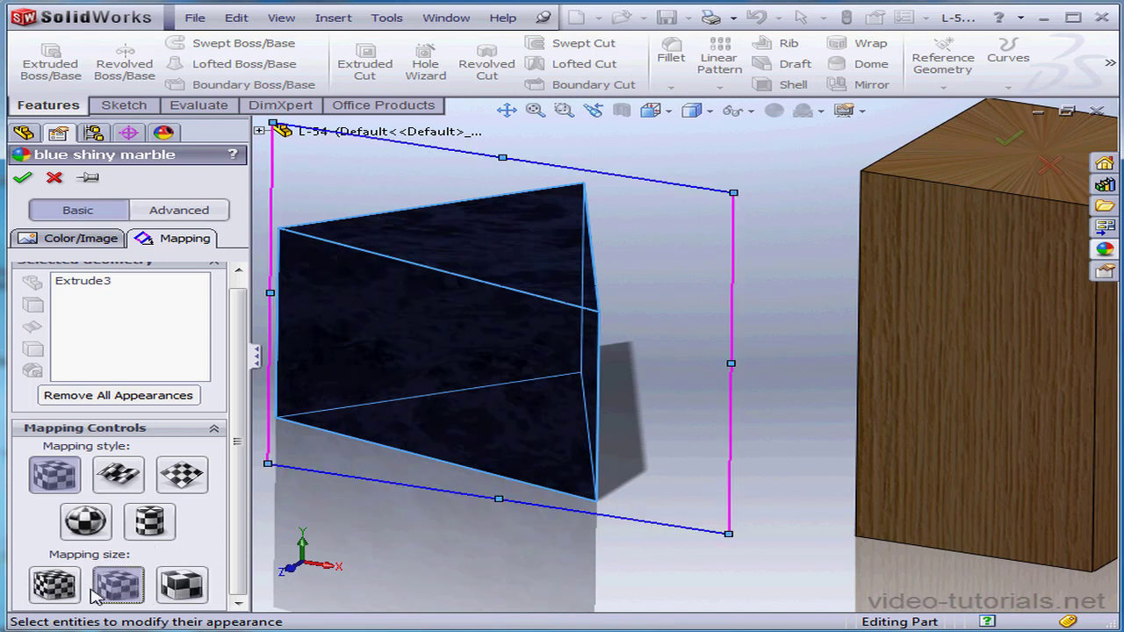
click(24, 179)
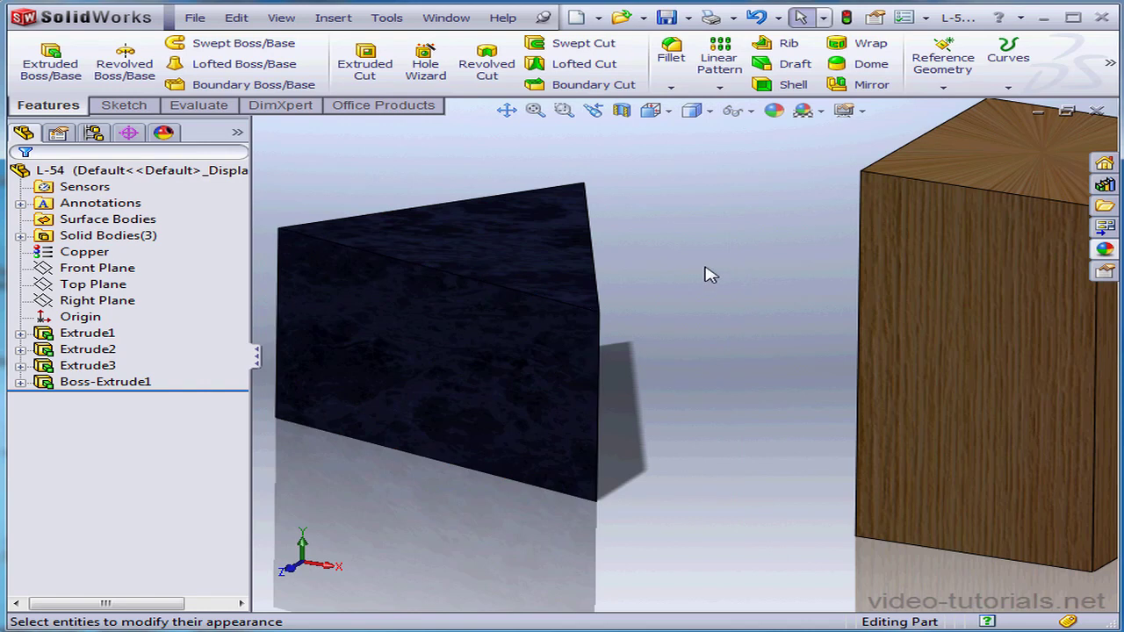
- Show the part in isometric view and compare its appearances with RealView Graphics turned off and back on
click(669, 112)
click(720, 138)
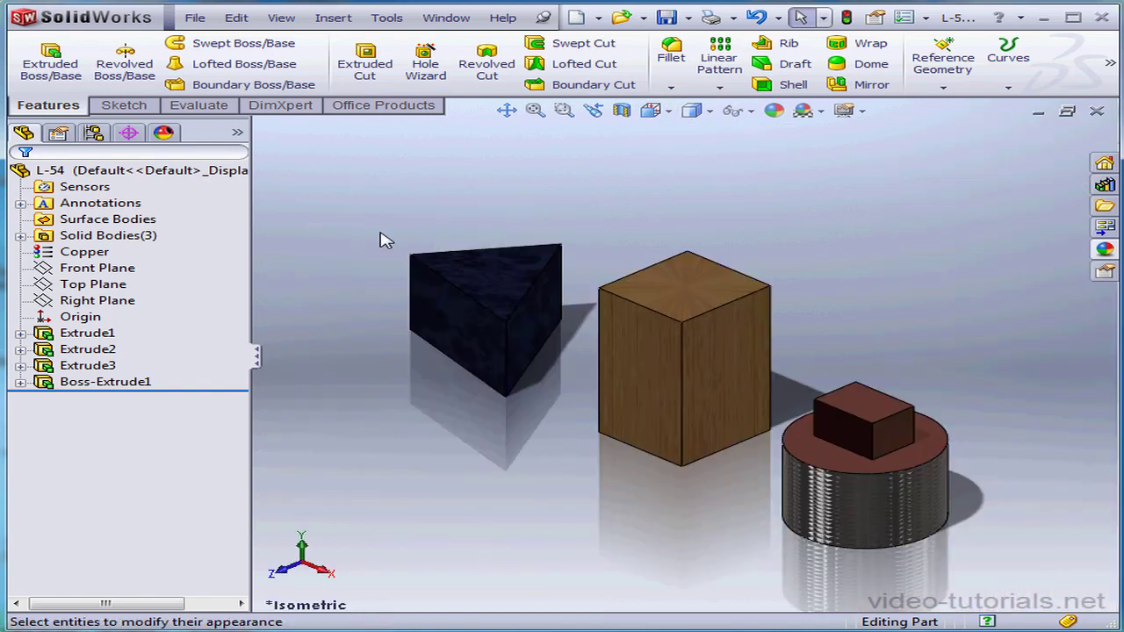
click(859, 111)
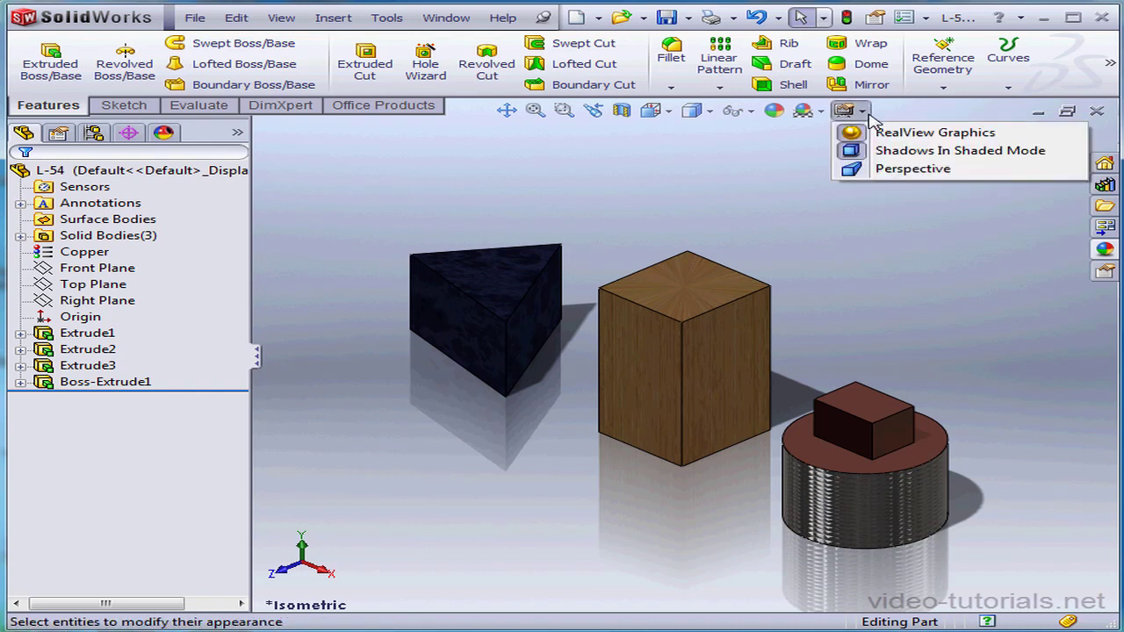
click(864, 138)
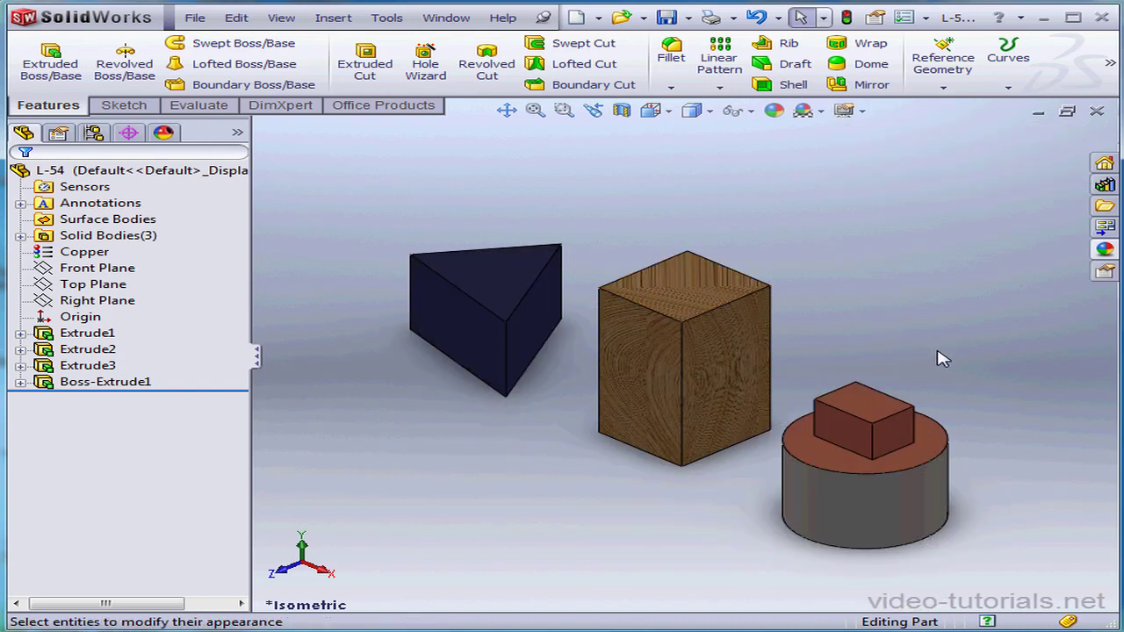
click(850, 111)
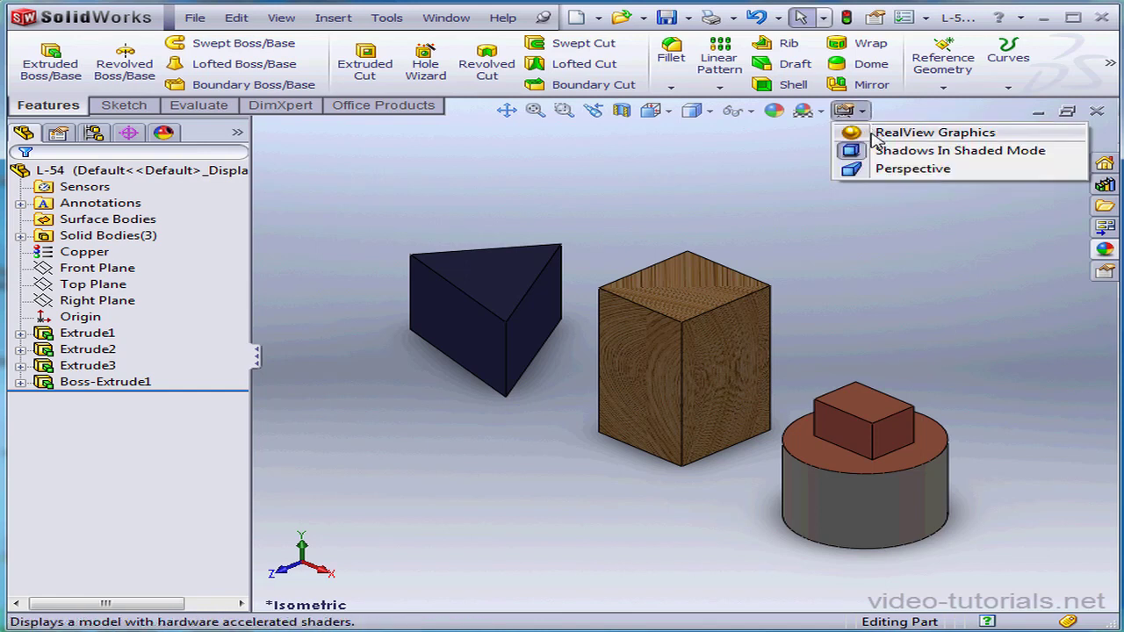
click(869, 133)
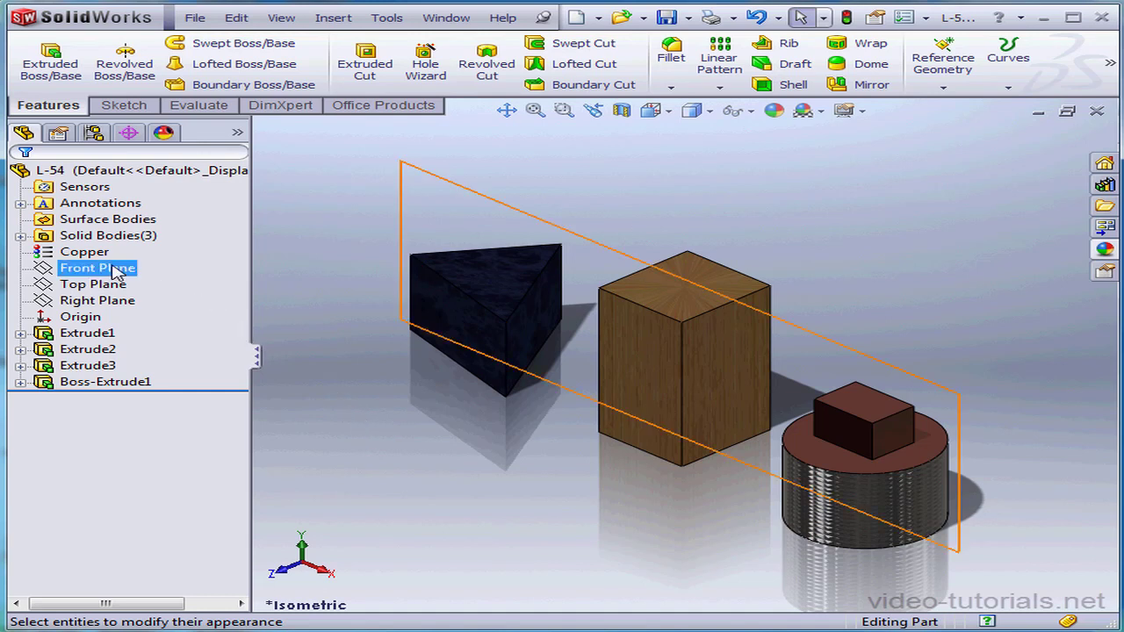
click(84, 254)
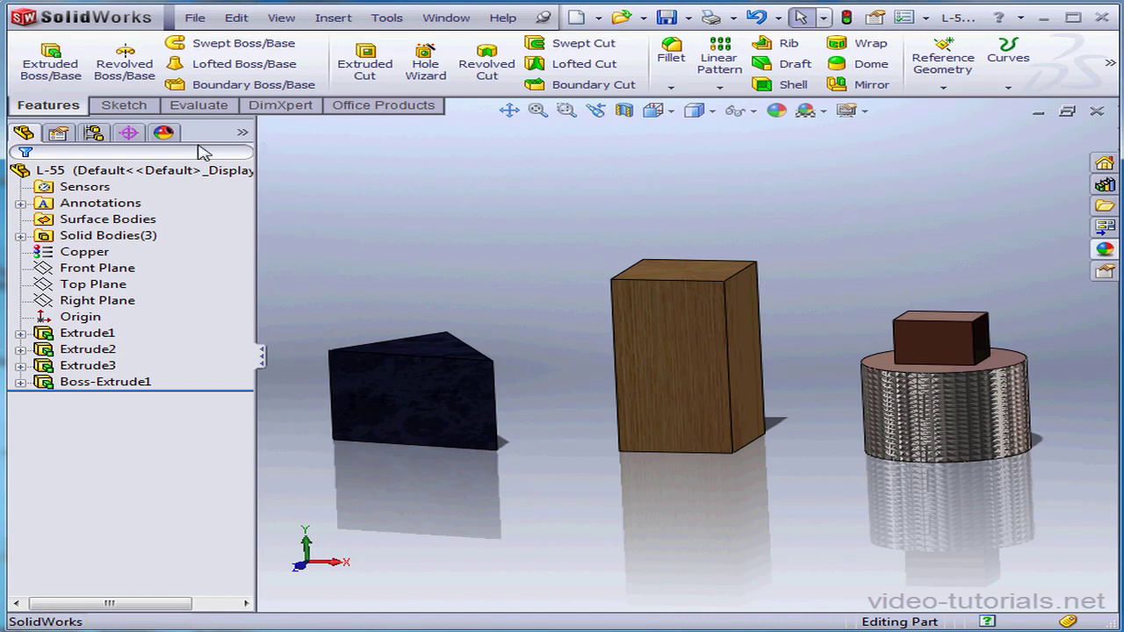
- Examine the appearances applied to L-55, expanding blue shiny marble and opening it for editing, and leave without changes
click(165, 134)
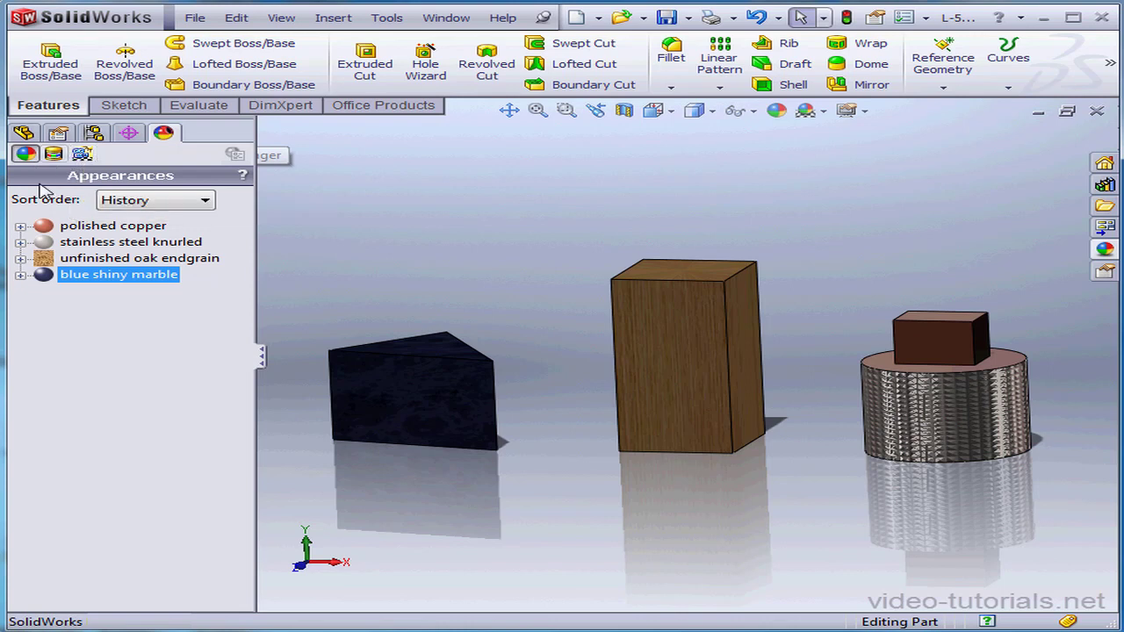
click(20, 274)
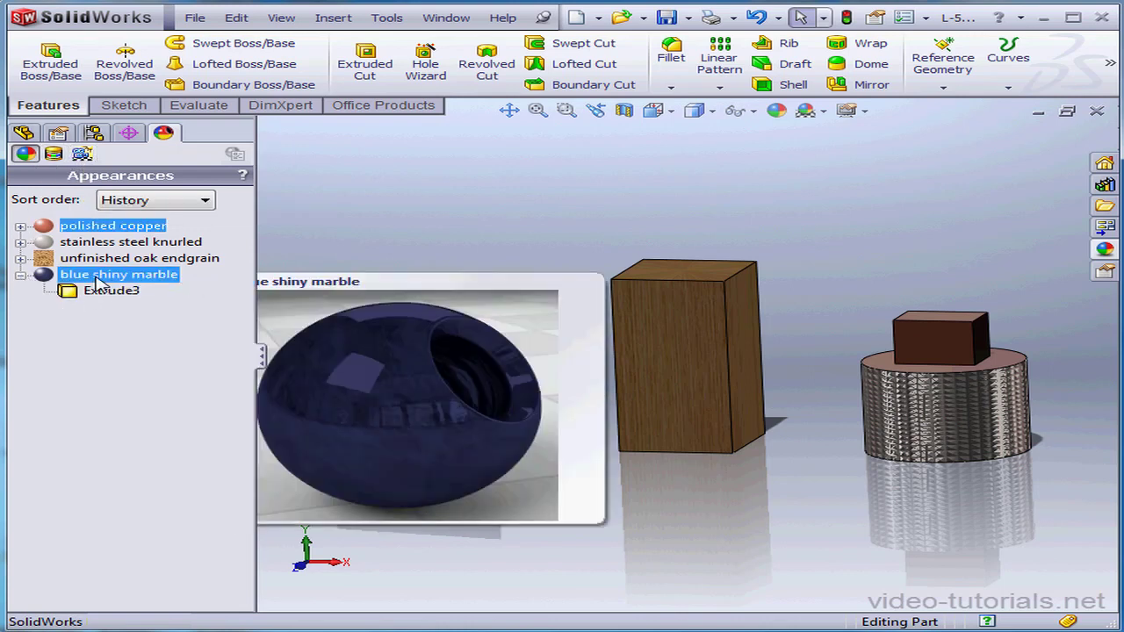
right_click(98, 279)
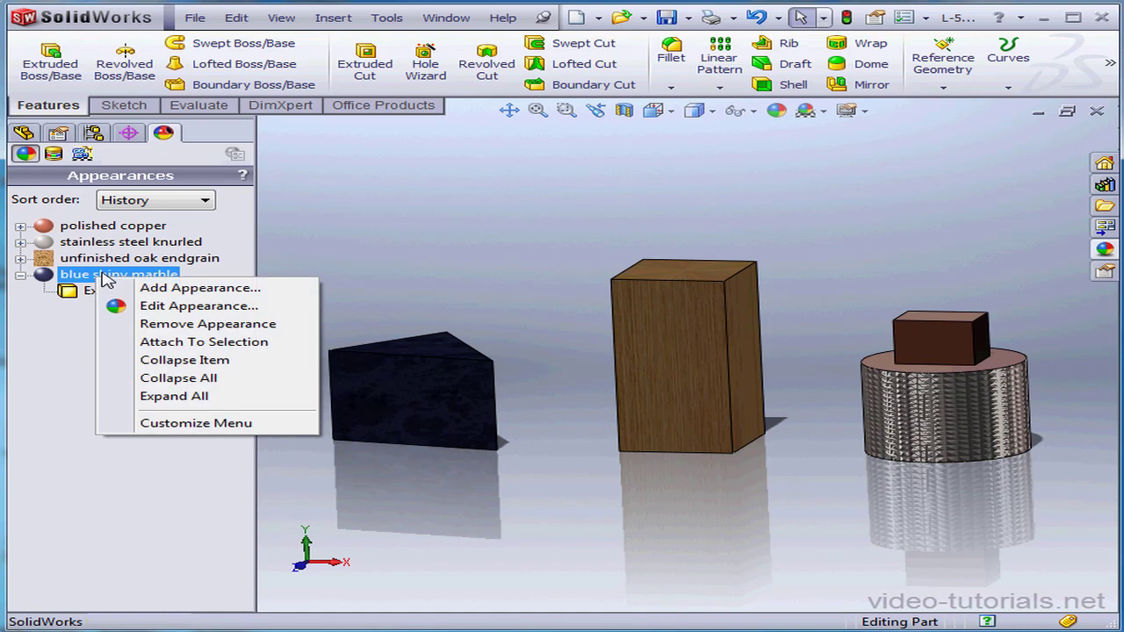
click(199, 309)
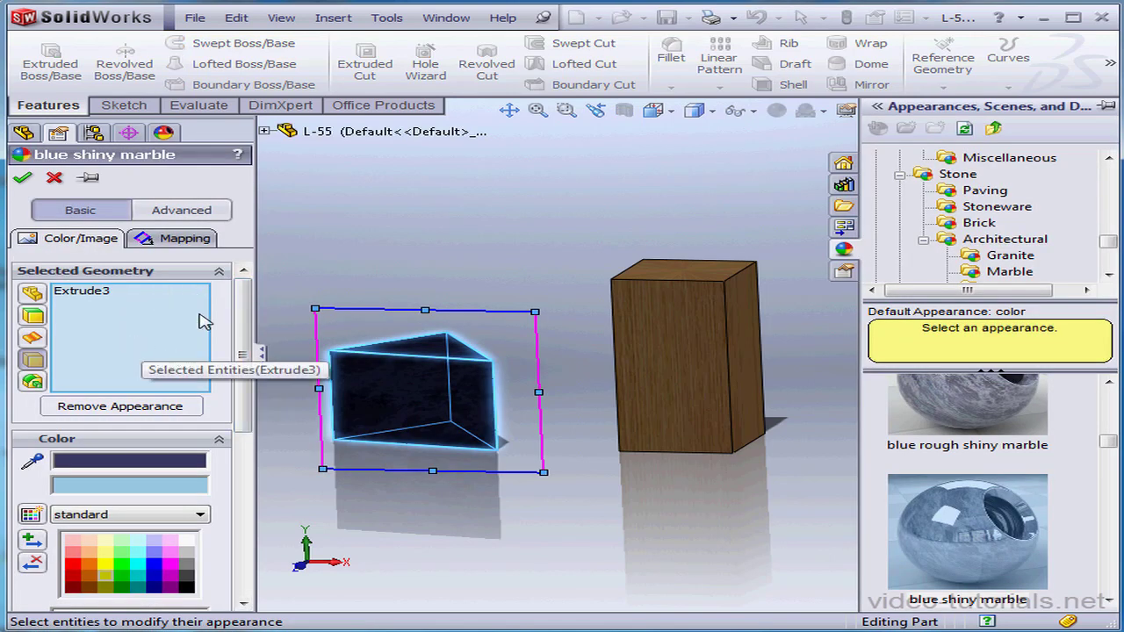
click(53, 180)
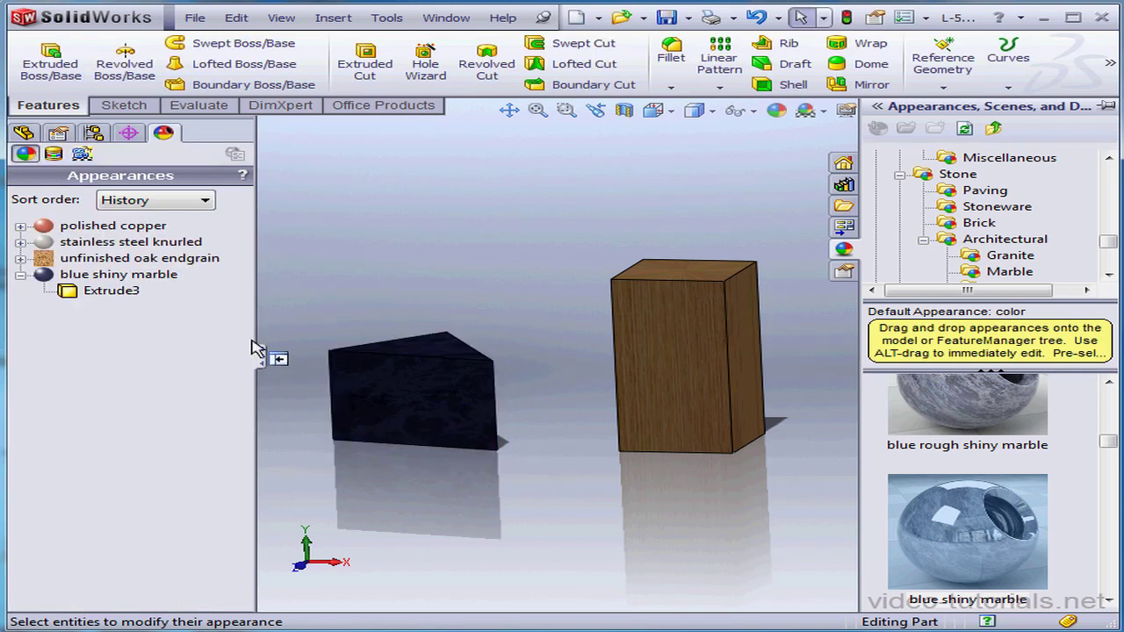
- Reopen the library of appearances and pin it so it stays displayed beside the model
drag(954, 402, 676, 375)
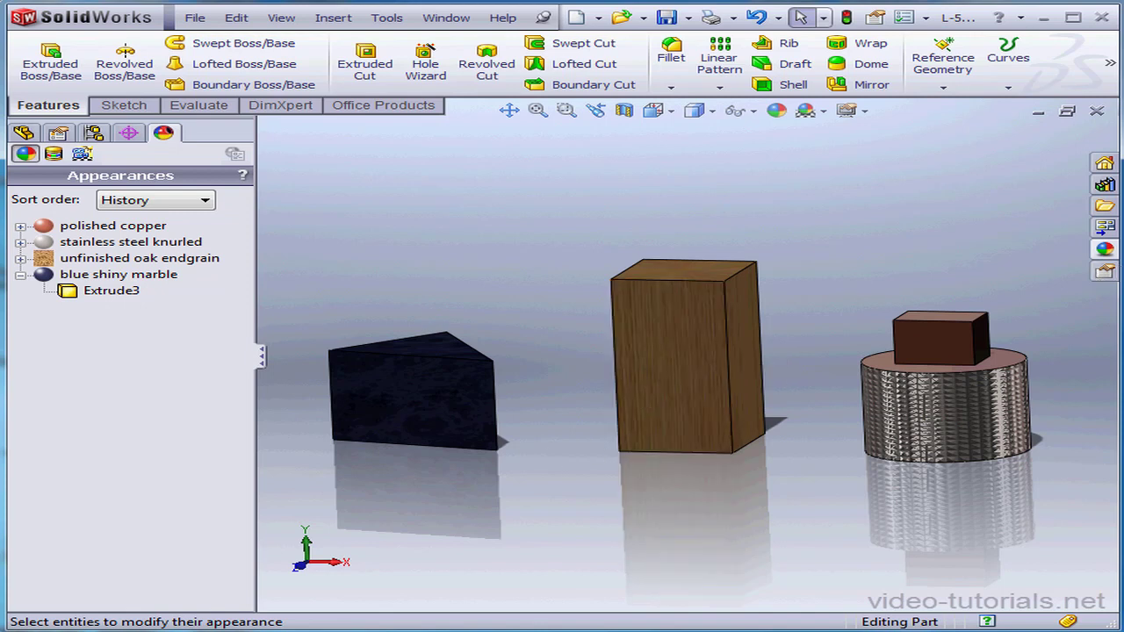
click(1108, 251)
click(1106, 106)
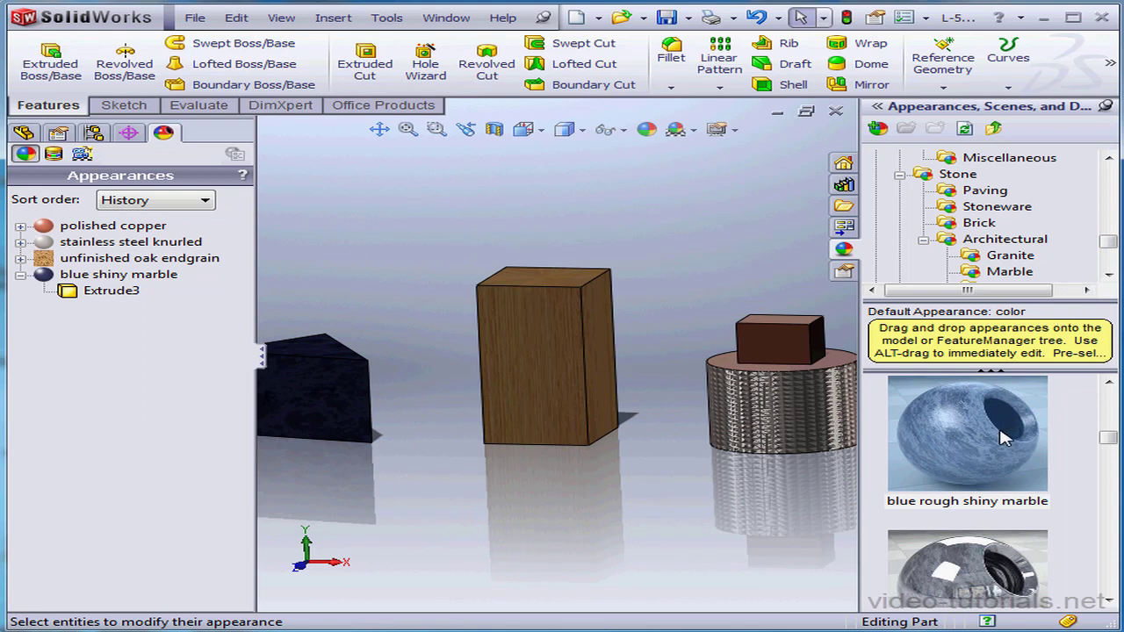
- Try applying the blue rough shiny marble appearance from the library to the whole L-55 part and cancel it
drag(1001, 443, 573, 350)
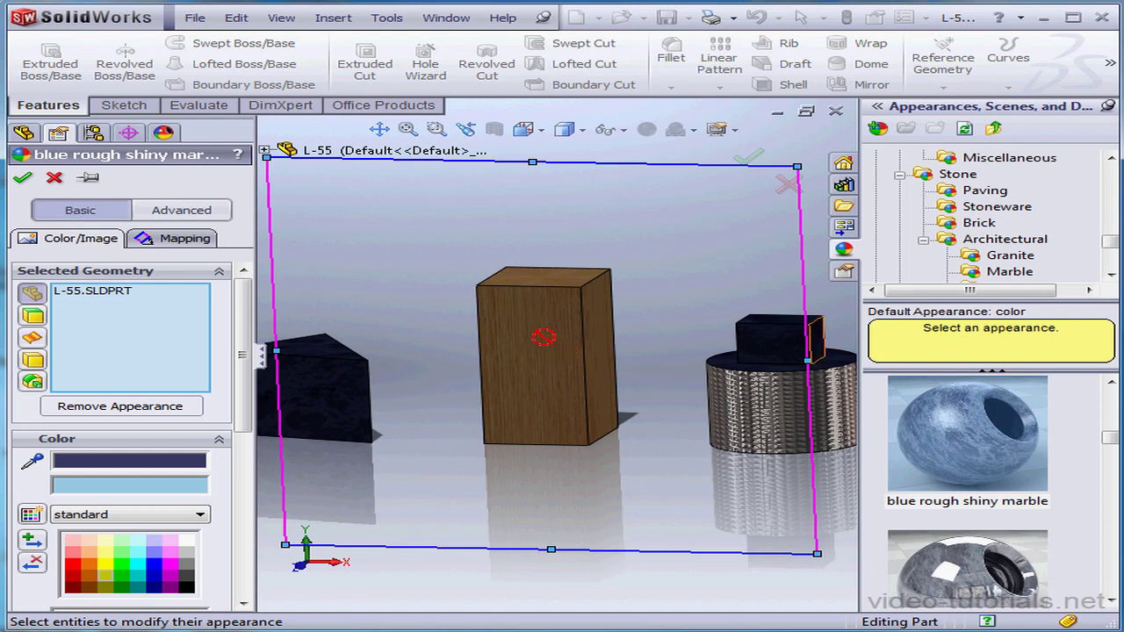
click(53, 176)
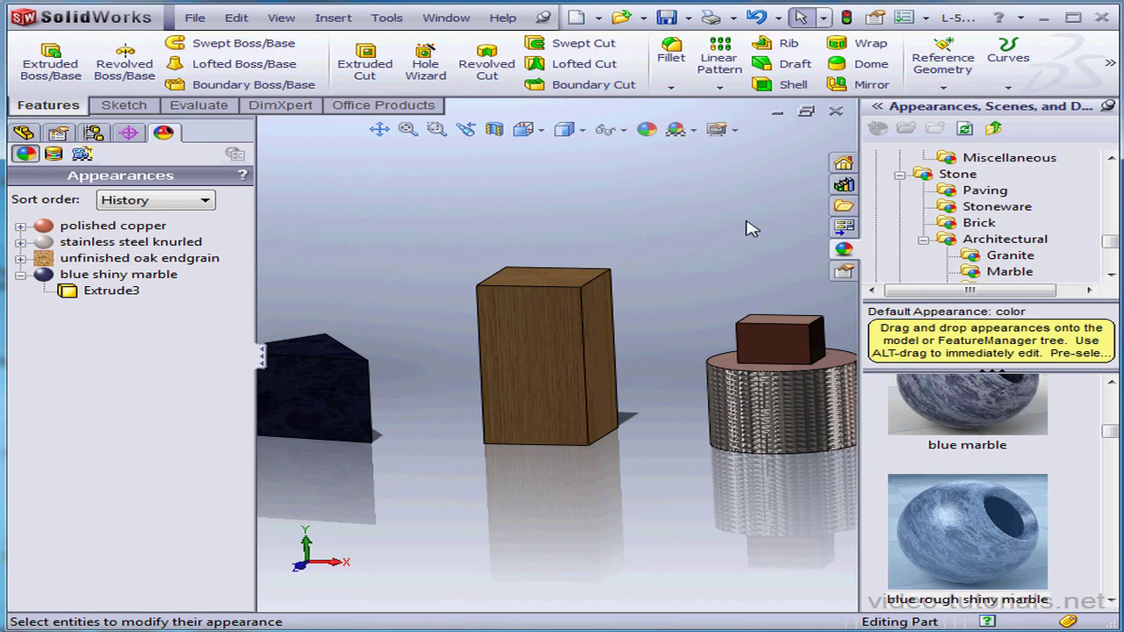
- Unpin the appearance library and try the Backdrop - Lightbox Studio, Backdrop - Studio with Fill Lights and Warm Kitchen scenes on the model
click(1107, 105)
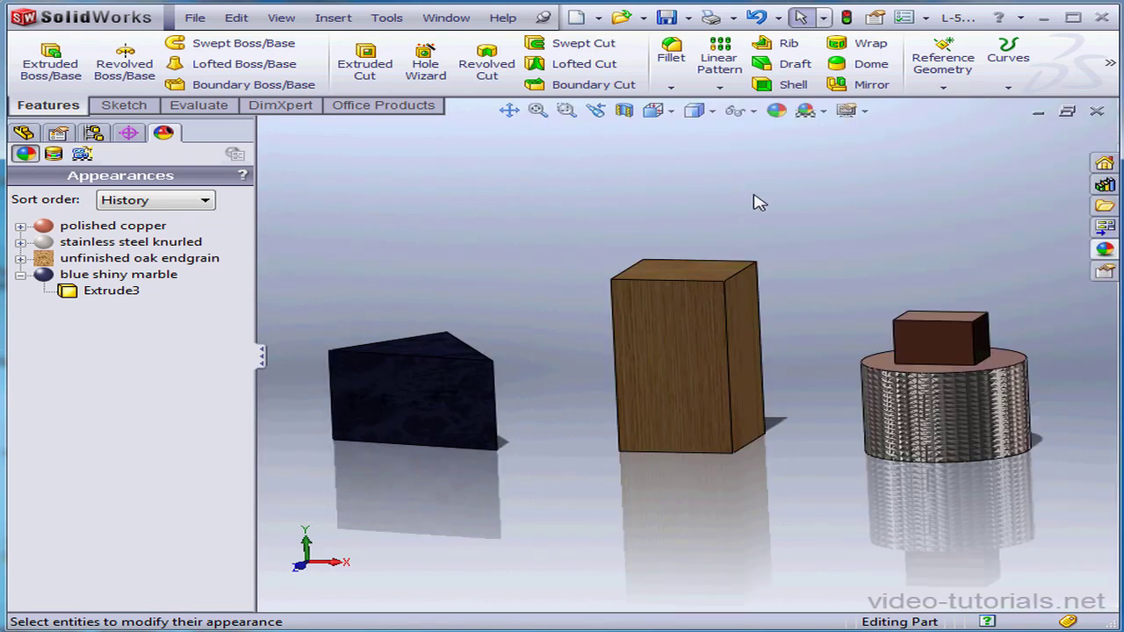
click(825, 111)
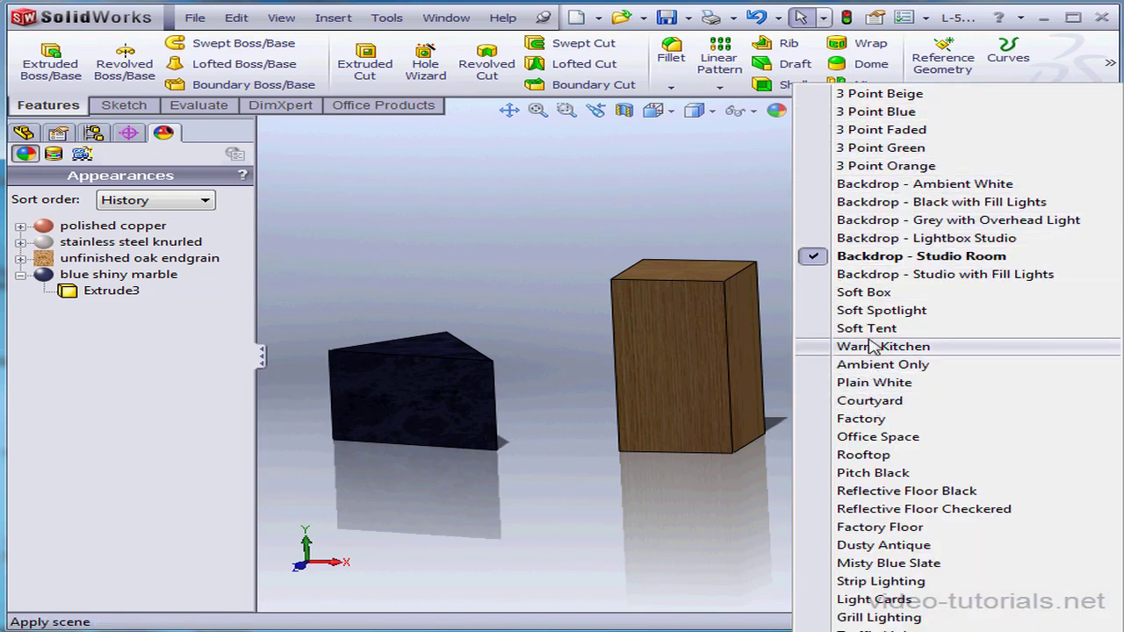
click(878, 238)
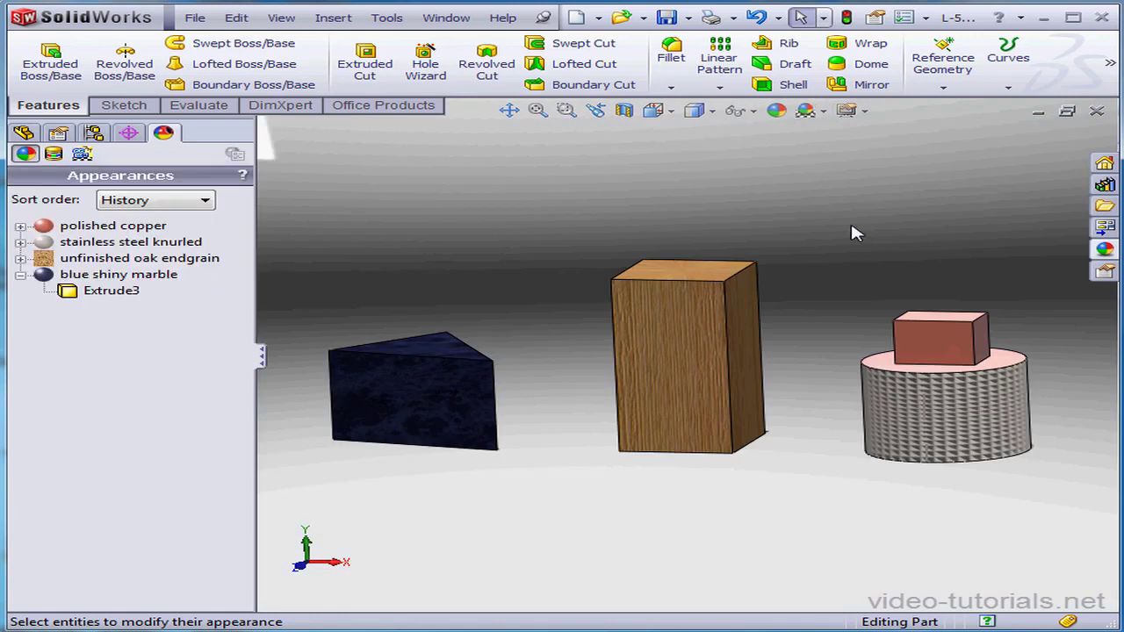
click(823, 111)
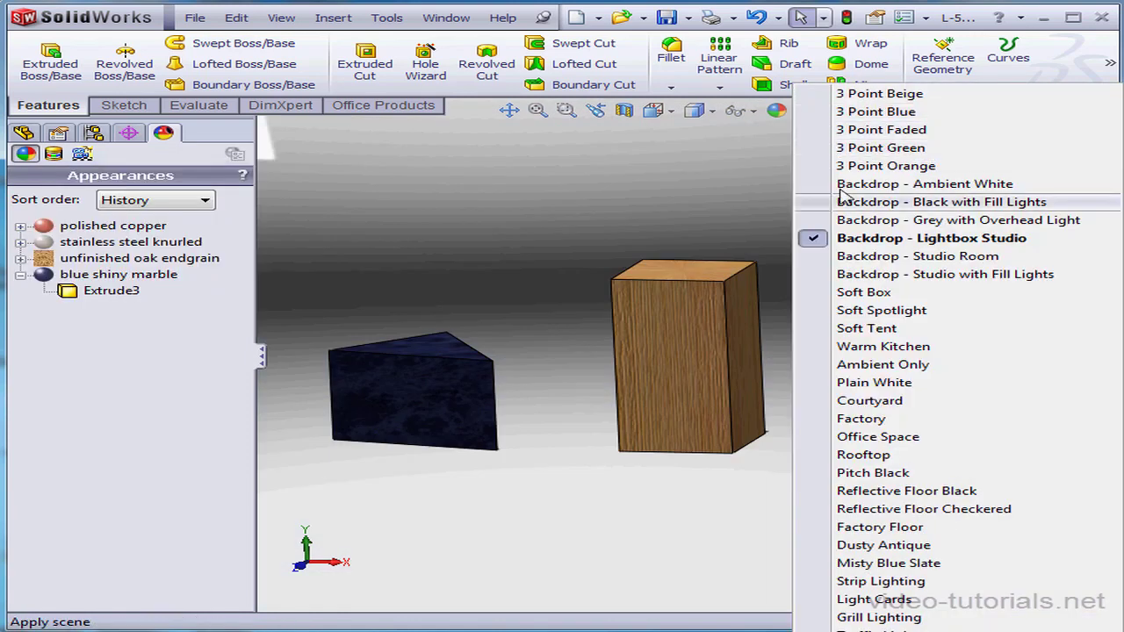
click(878, 274)
click(825, 112)
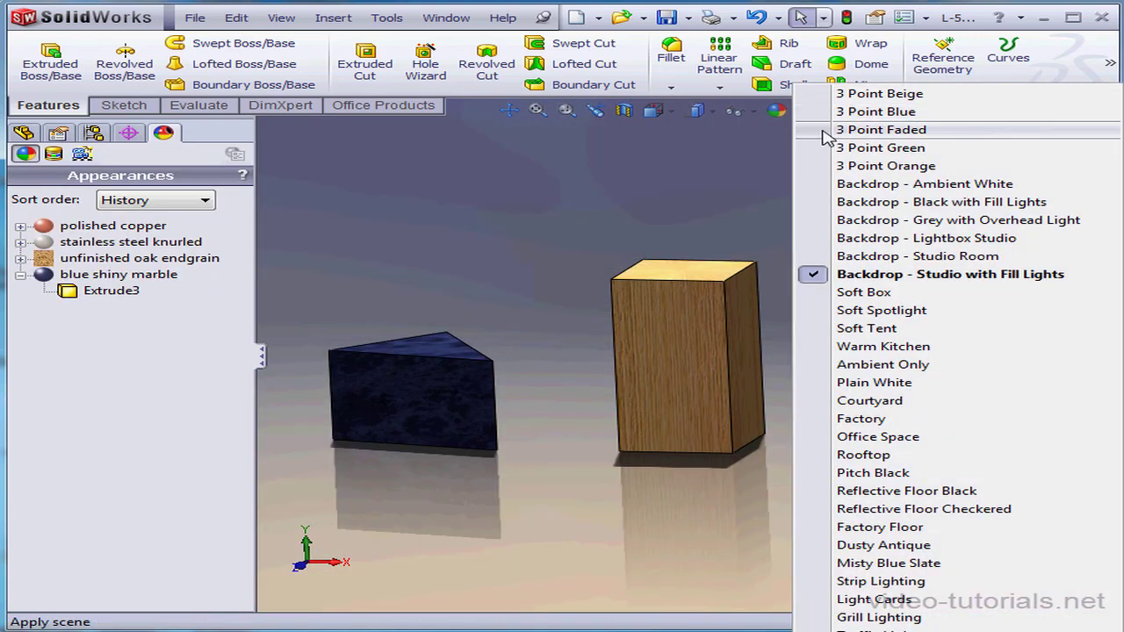
click(870, 347)
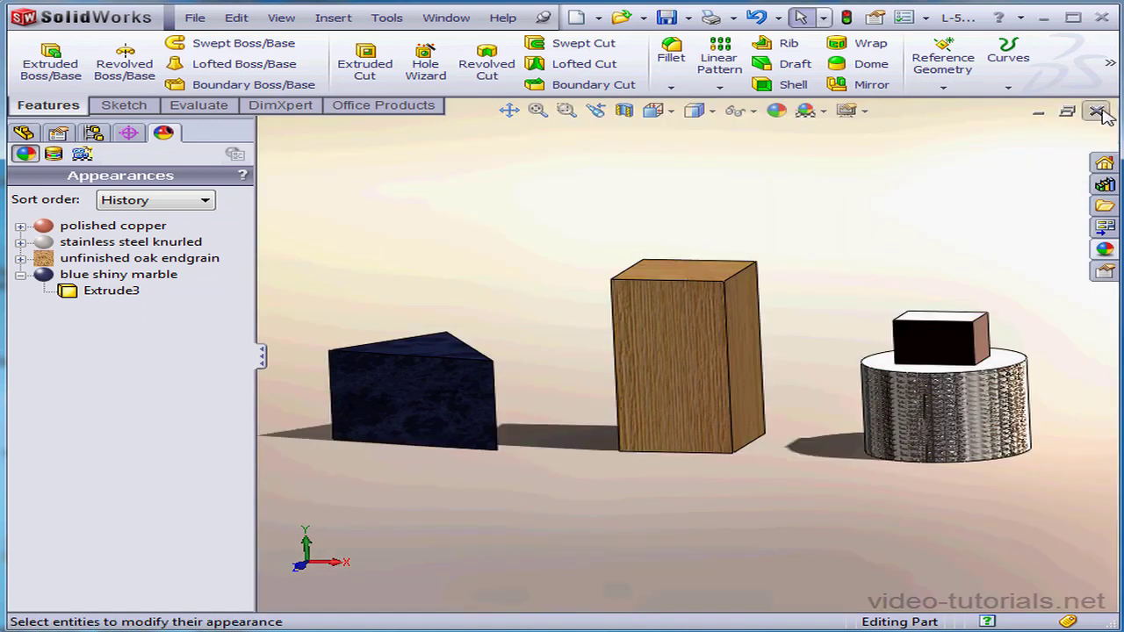
- Reopen and pin the library beside the model, and collapse the appearance folders to reach the scene categories
click(1105, 249)
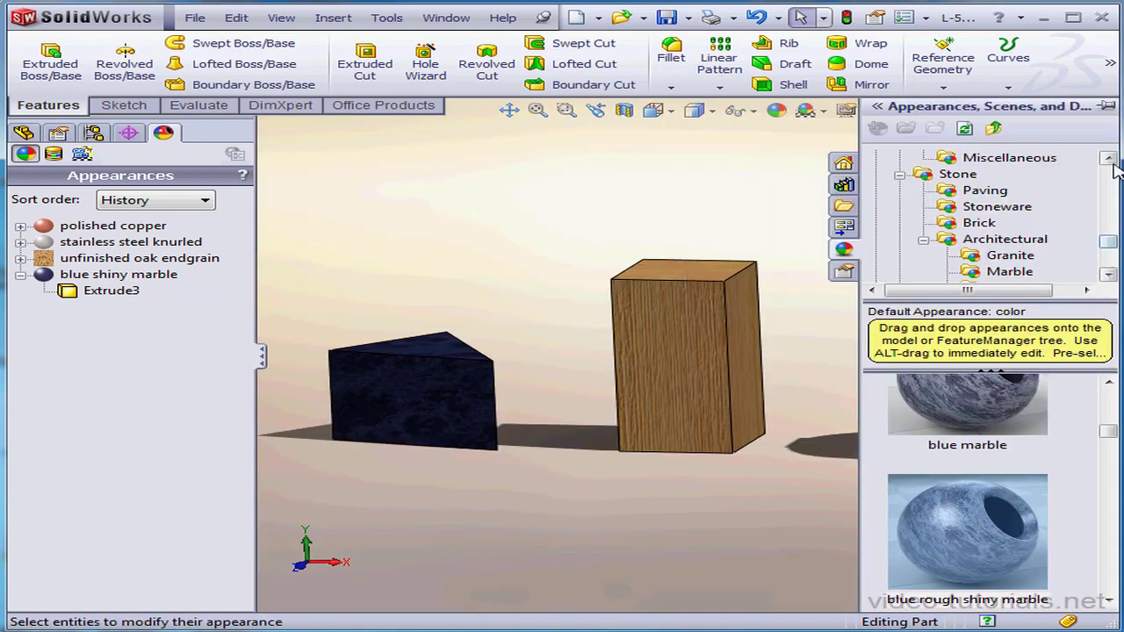
click(1105, 106)
drag(1108, 242, 1109, 156)
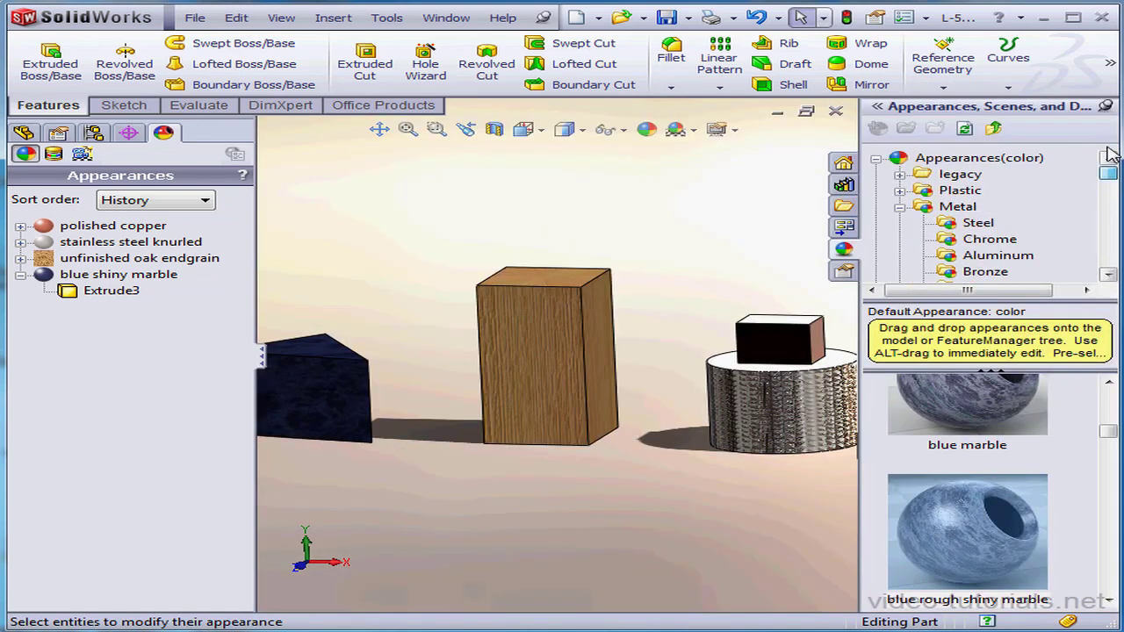
click(875, 158)
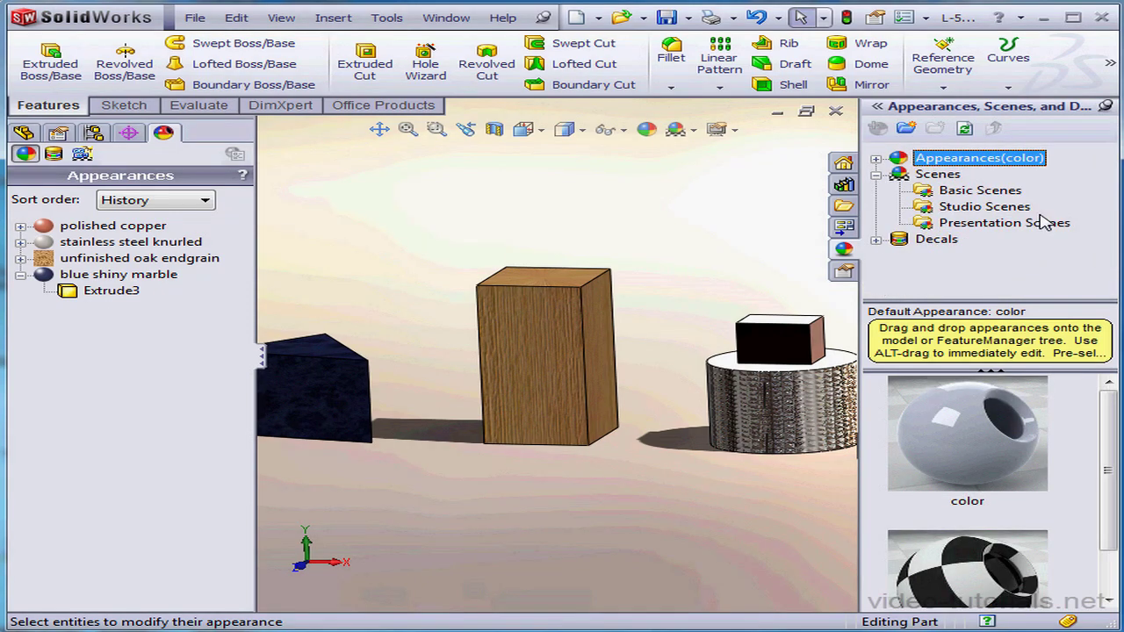
- Apply the studio scenes Reflective Floor Checkered and Grill Lighting in turn, and finish with the Kitchen Background presentation scene
click(1011, 209)
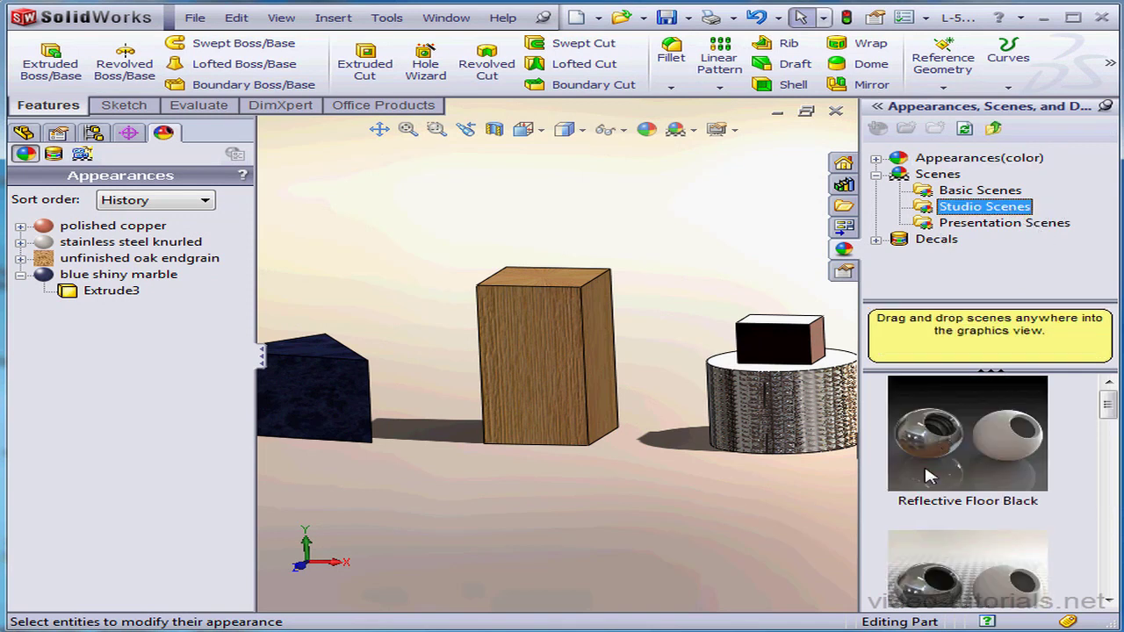
double_click(977, 569)
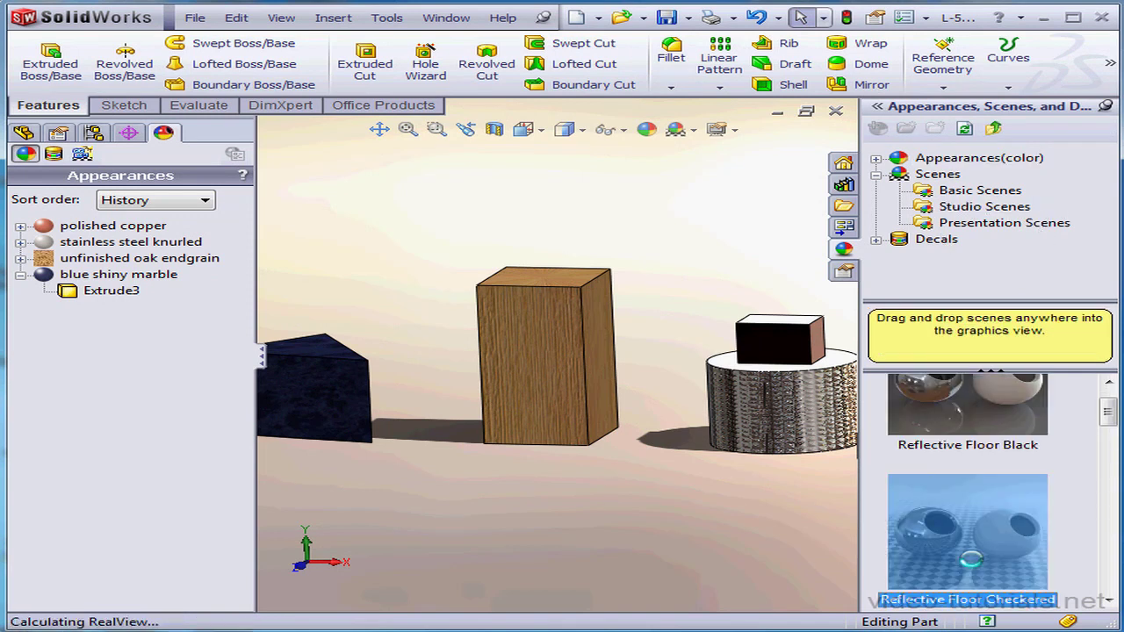
drag(1108, 405, 1108, 534)
double_click(1001, 553)
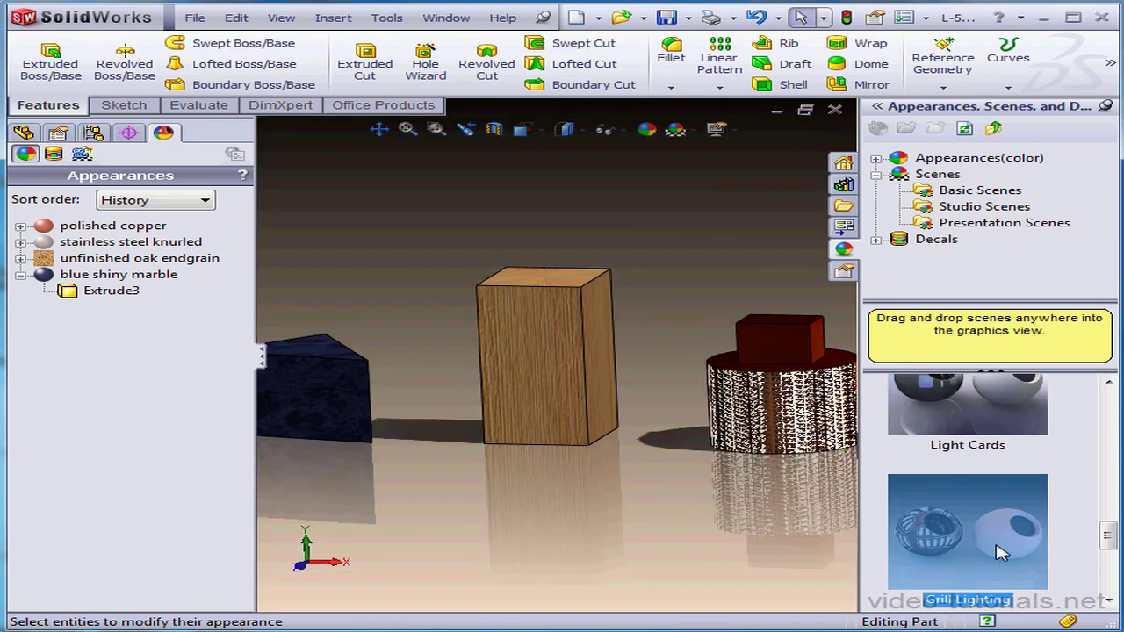
click(1009, 223)
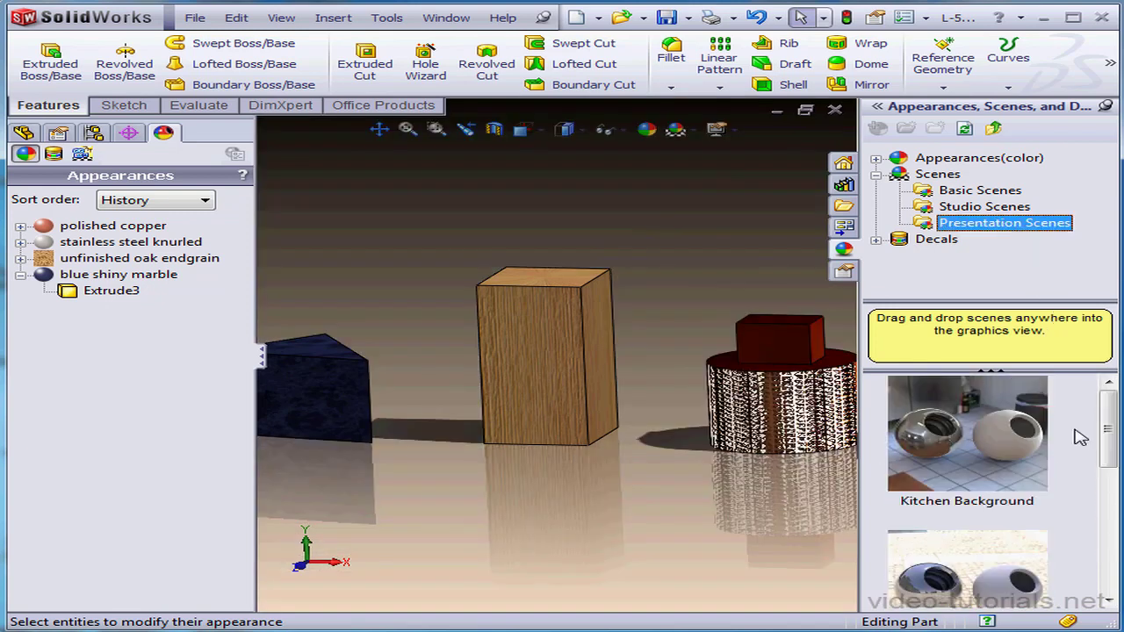
double_click(1001, 449)
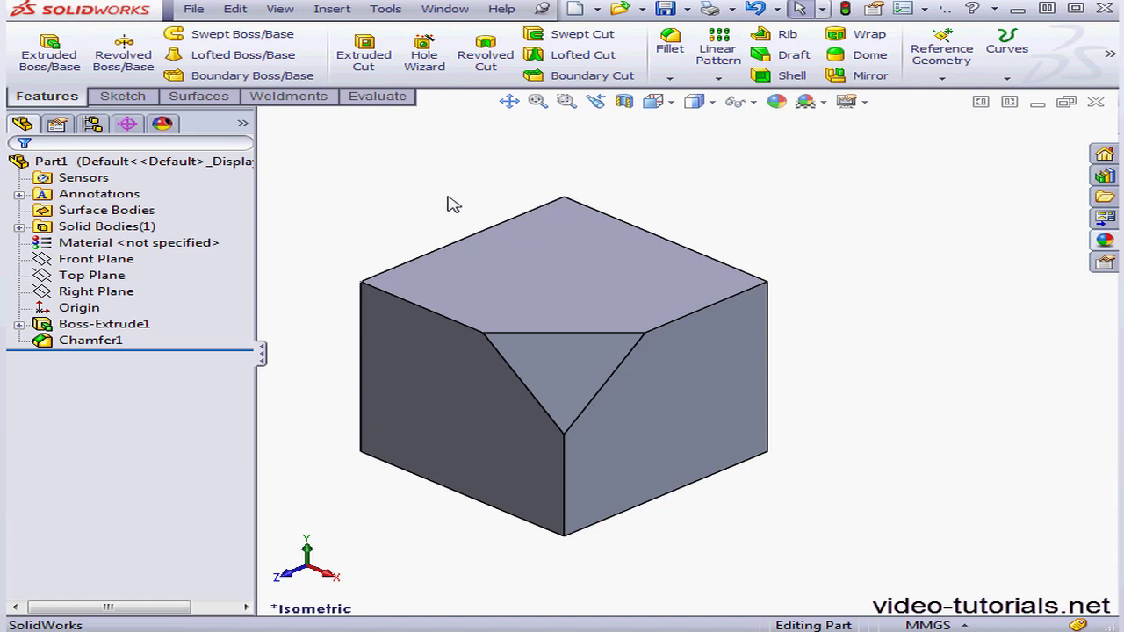
- Apply green high gloss plastic to the top face of Part1, and keep the Appearance Target toolbar pinned clear of the model
click(1104, 240)
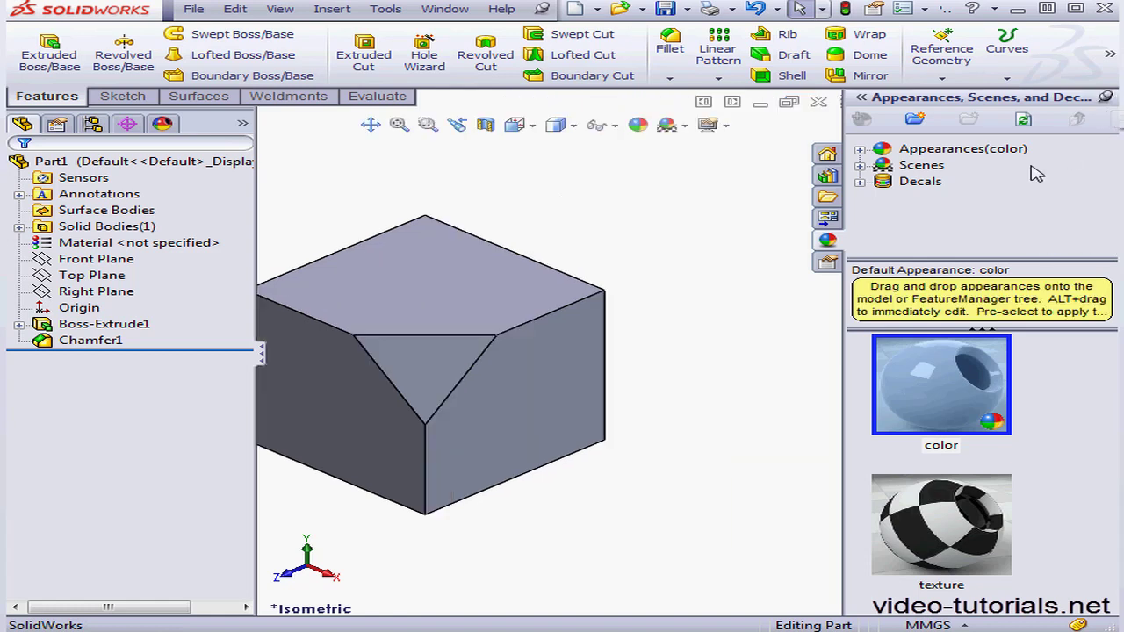
click(859, 149)
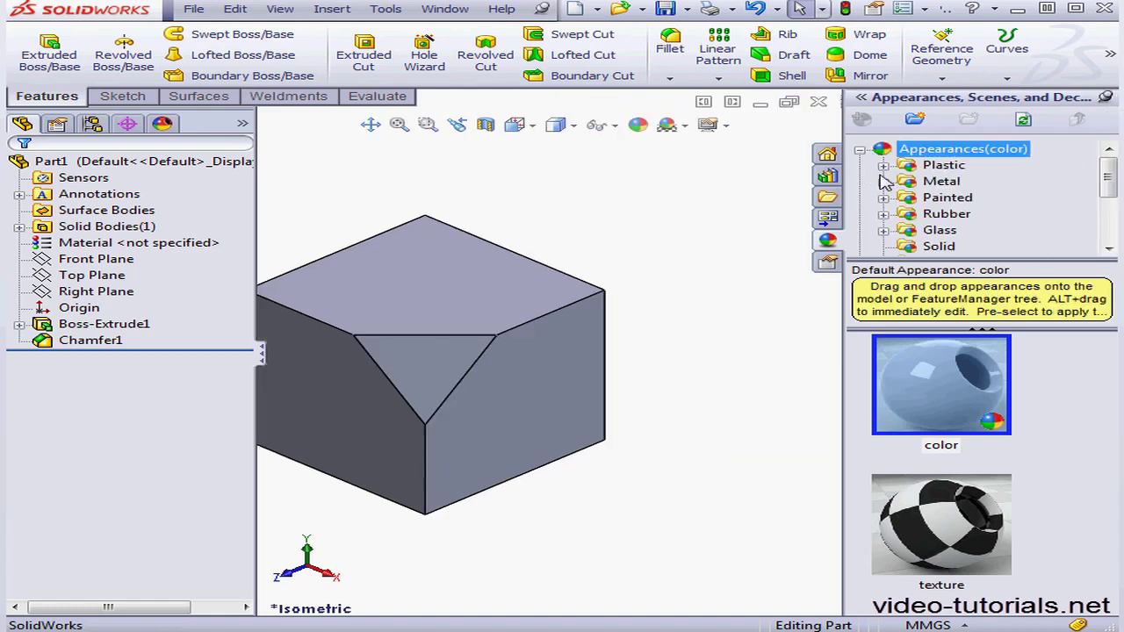
click(883, 165)
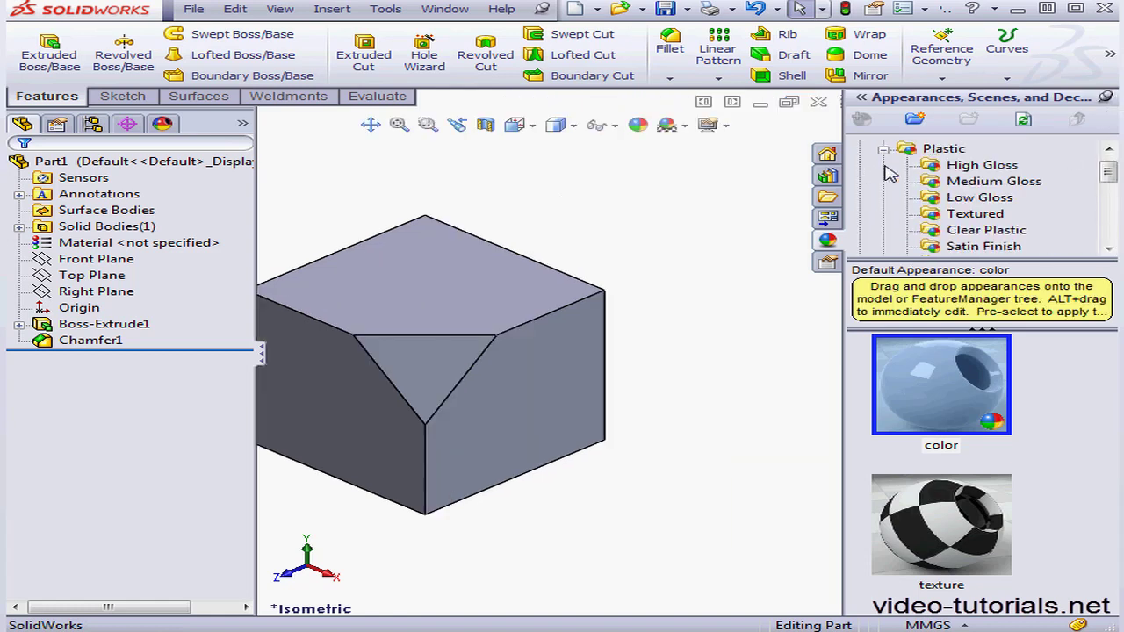
click(966, 167)
drag(1110, 349, 1111, 508)
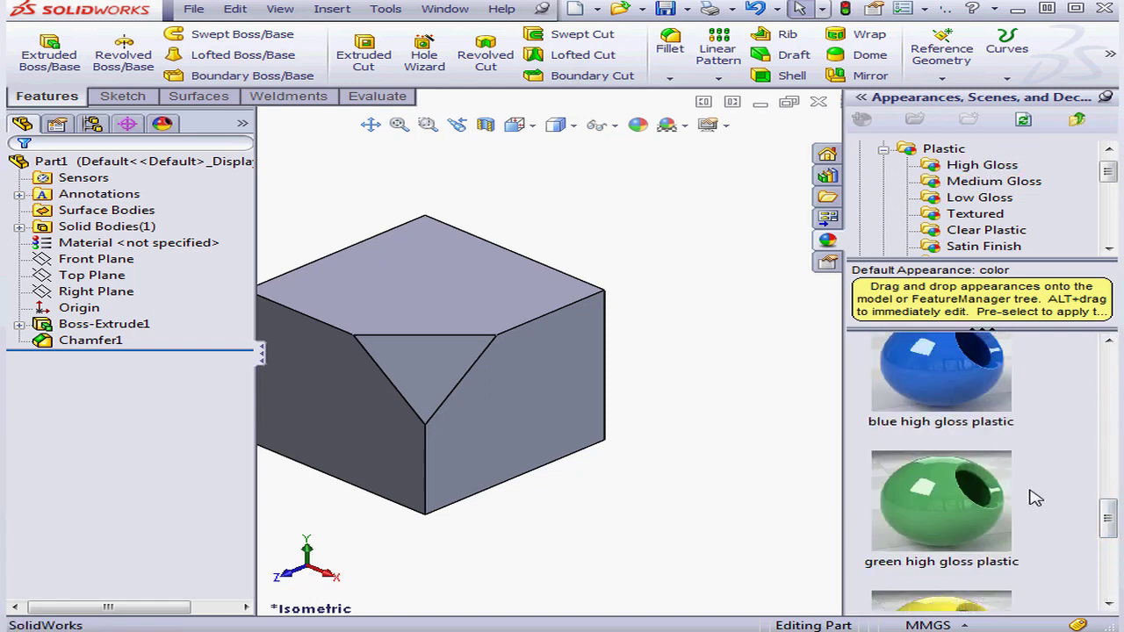
drag(954, 514, 446, 281)
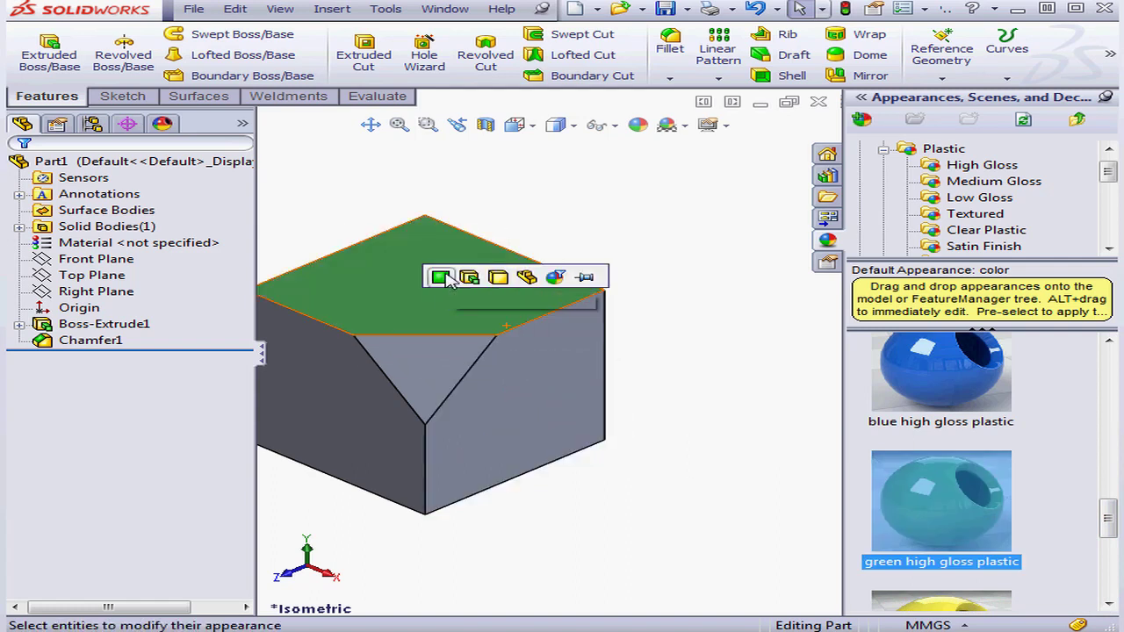
click(586, 277)
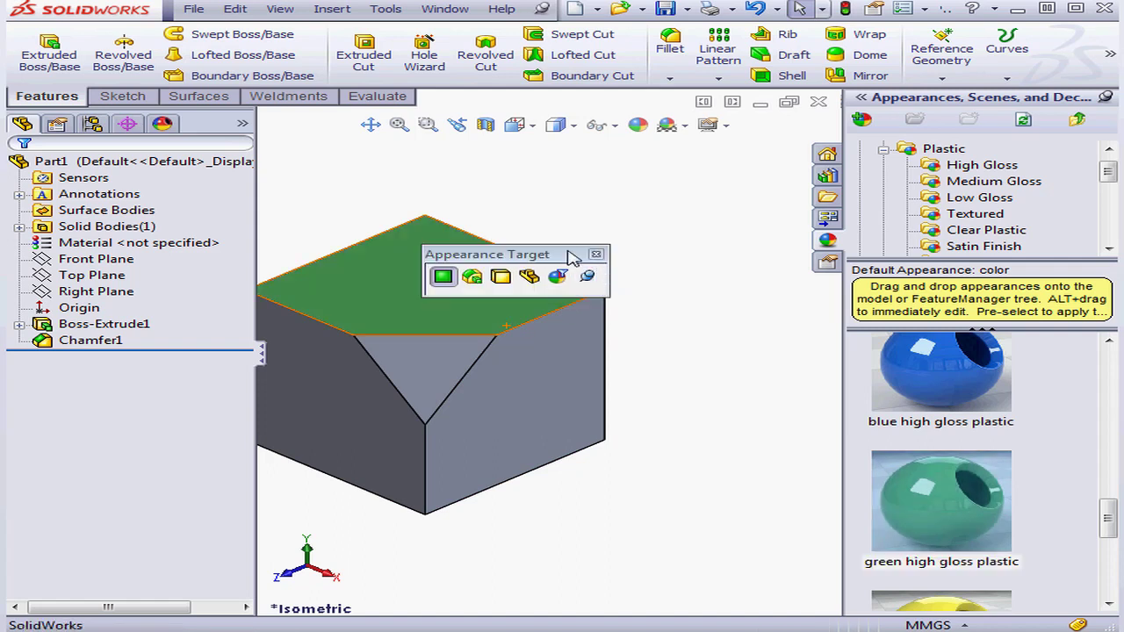
drag(566, 253, 634, 175)
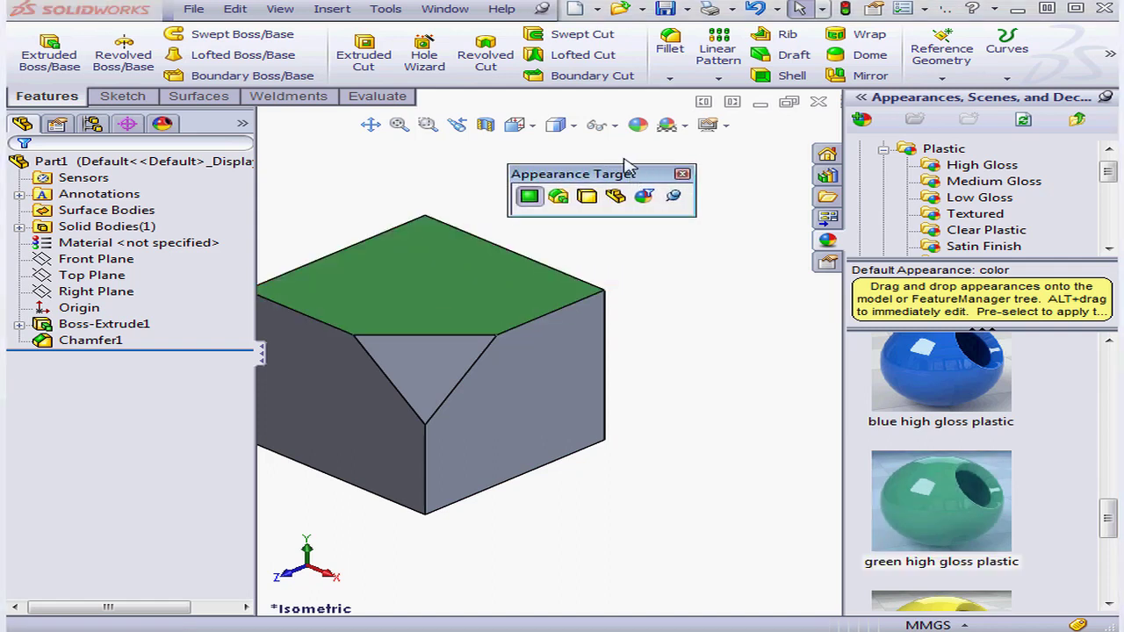
- Apply blue high gloss plastic to the block's right front face and yellow high gloss plastic to its left front face
drag(969, 395, 607, 400)
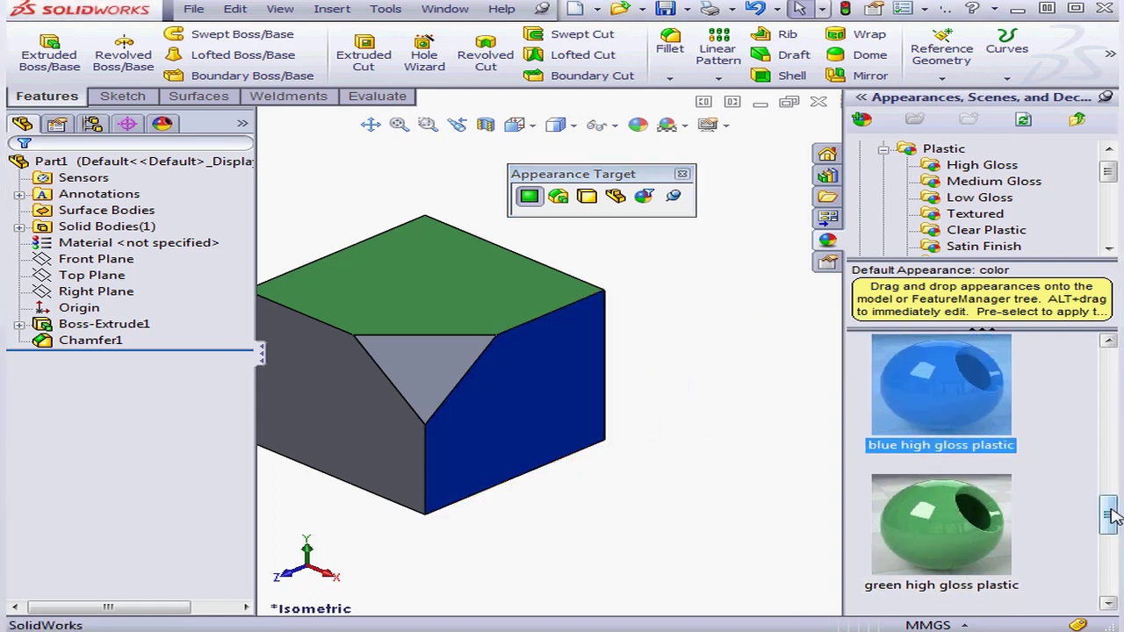
drag(1110, 515, 1109, 535)
drag(930, 491, 431, 272)
- Copy the appearance of the green top face and paste it onto the yellow left front face
right_click(431, 268)
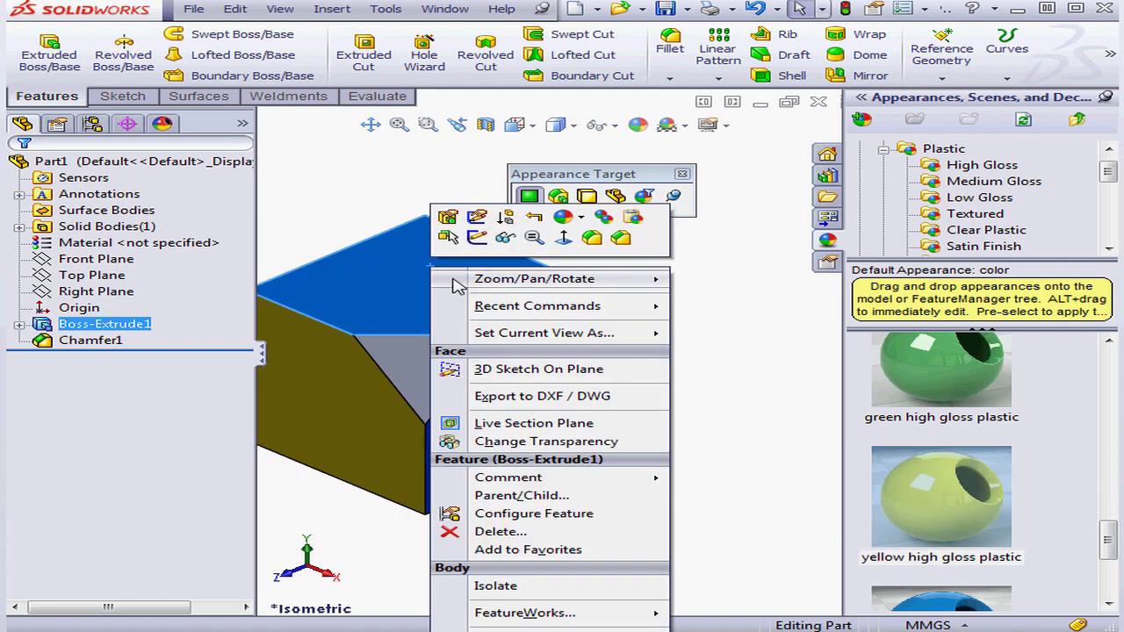
click(611, 216)
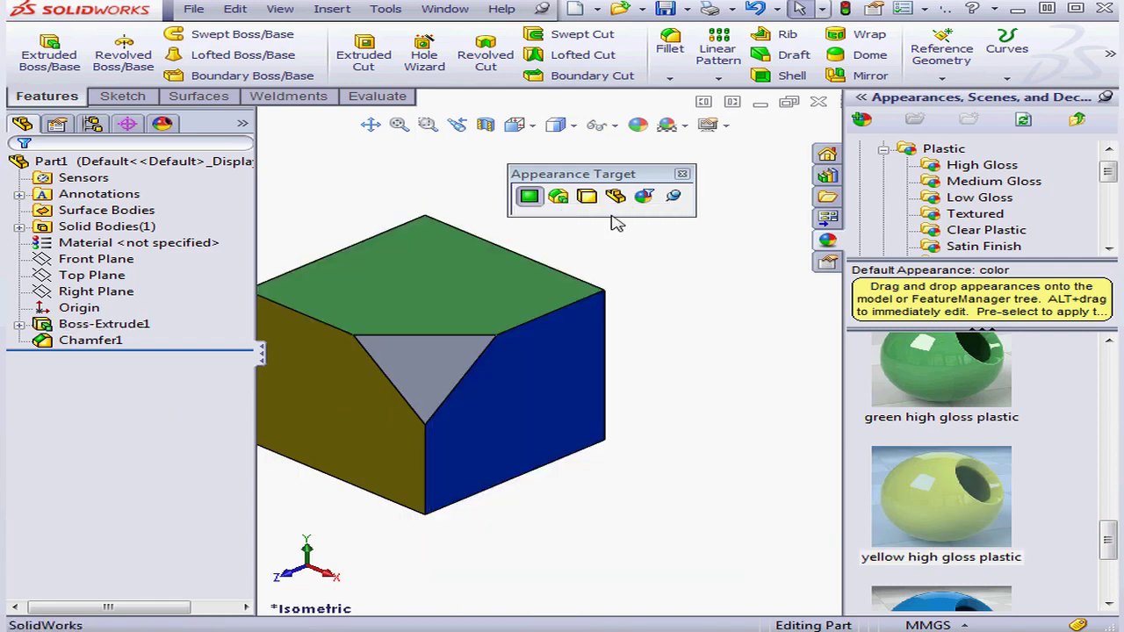
right_click(298, 356)
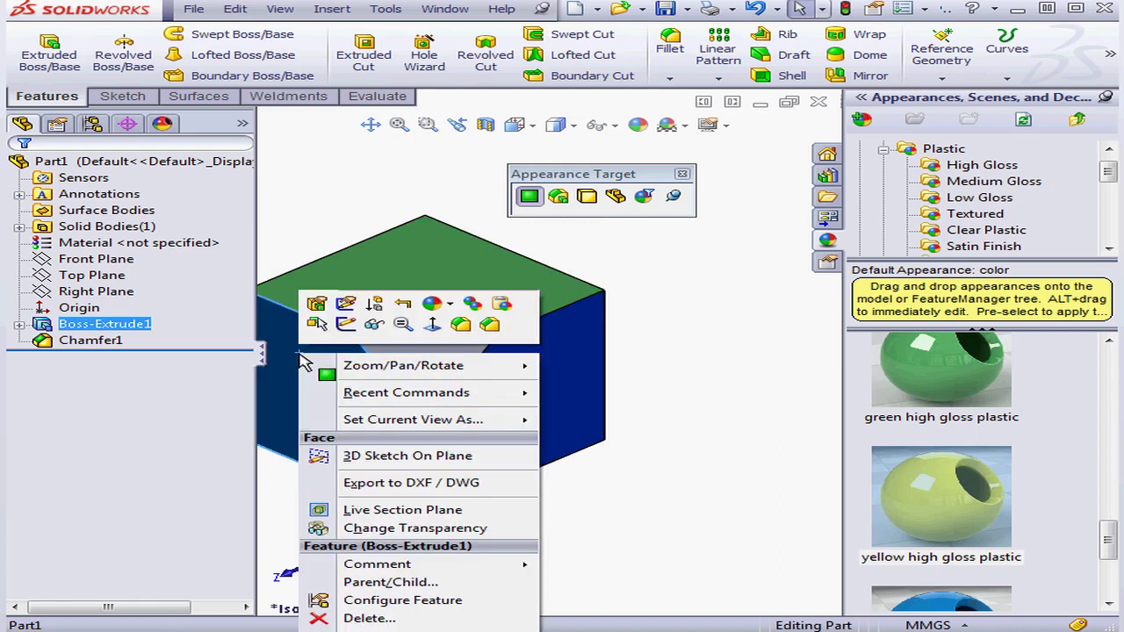
click(501, 303)
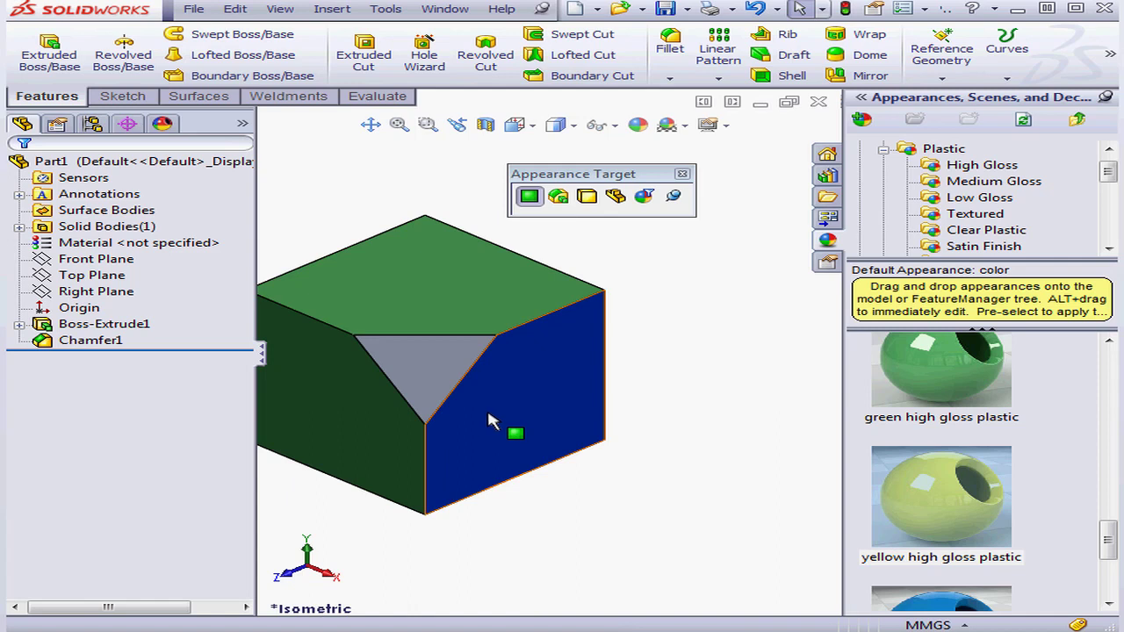
- Replace the green appearance on every face that uses it with red high gloss plastic, using the appearance filter target
click(644, 196)
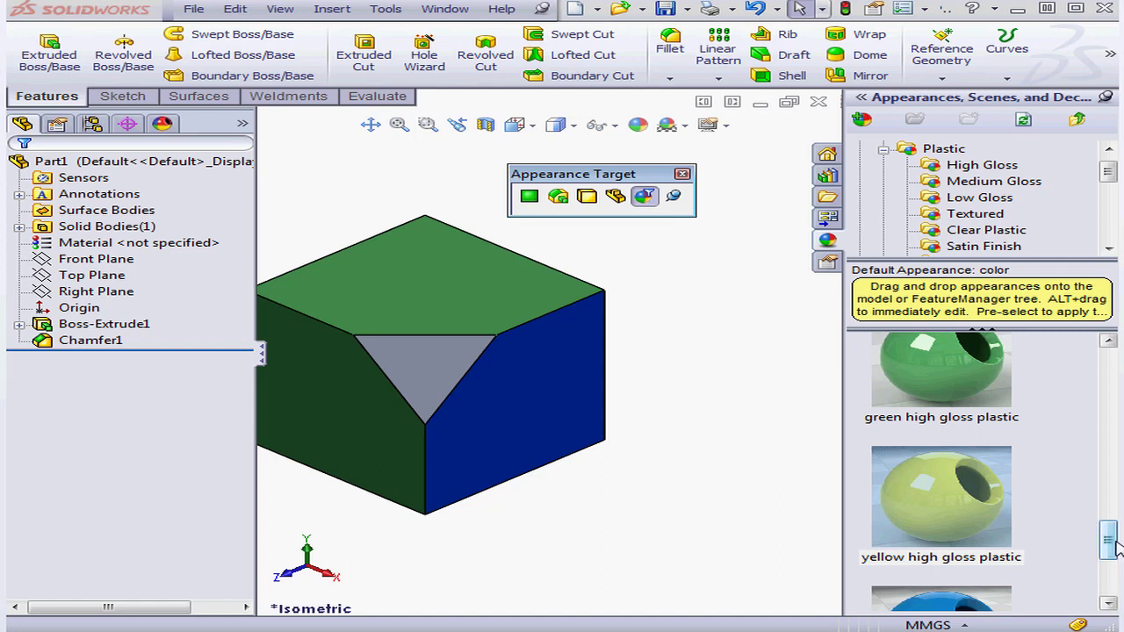
drag(1108, 539, 1108, 481)
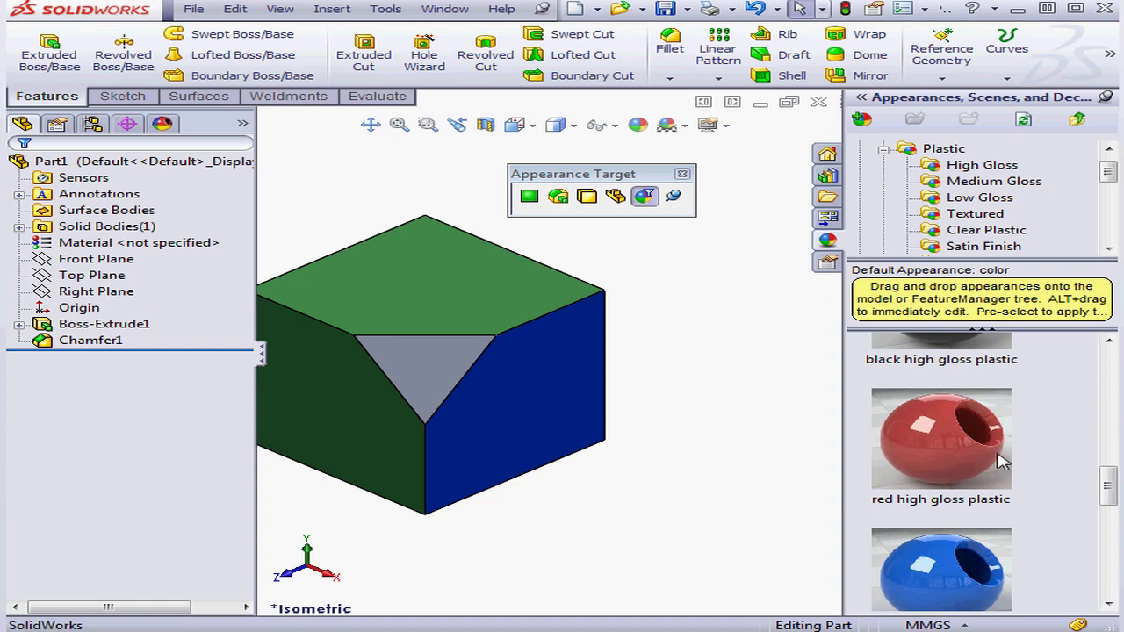
drag(1001, 462, 504, 294)
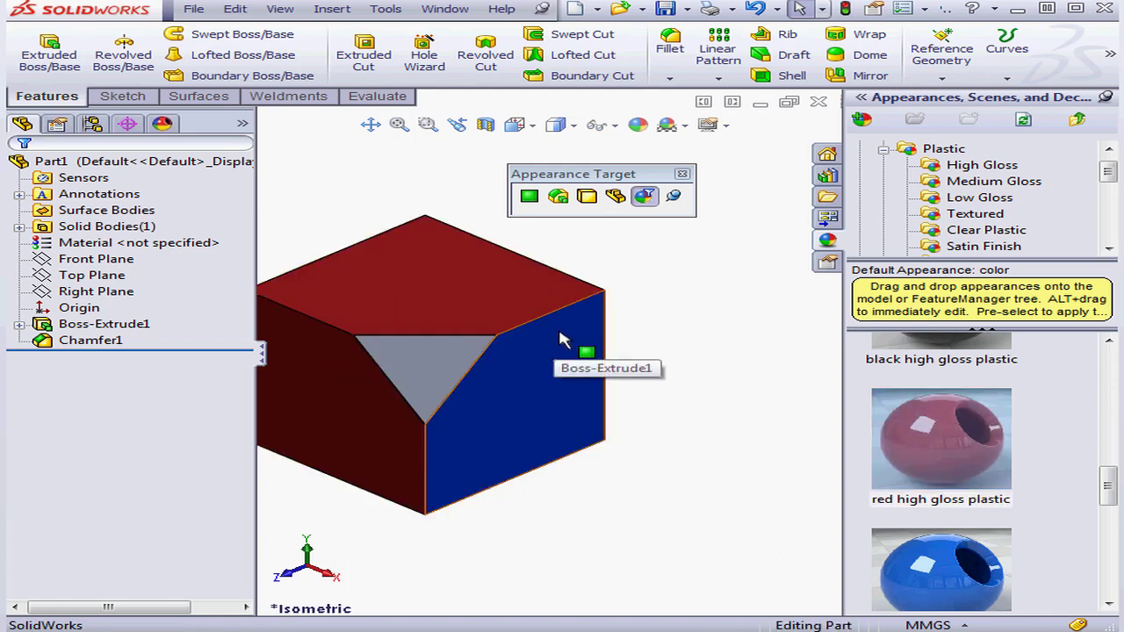
- Activate the PhotoView 360 add-in for the current session and view its commands without running any
click(387, 9)
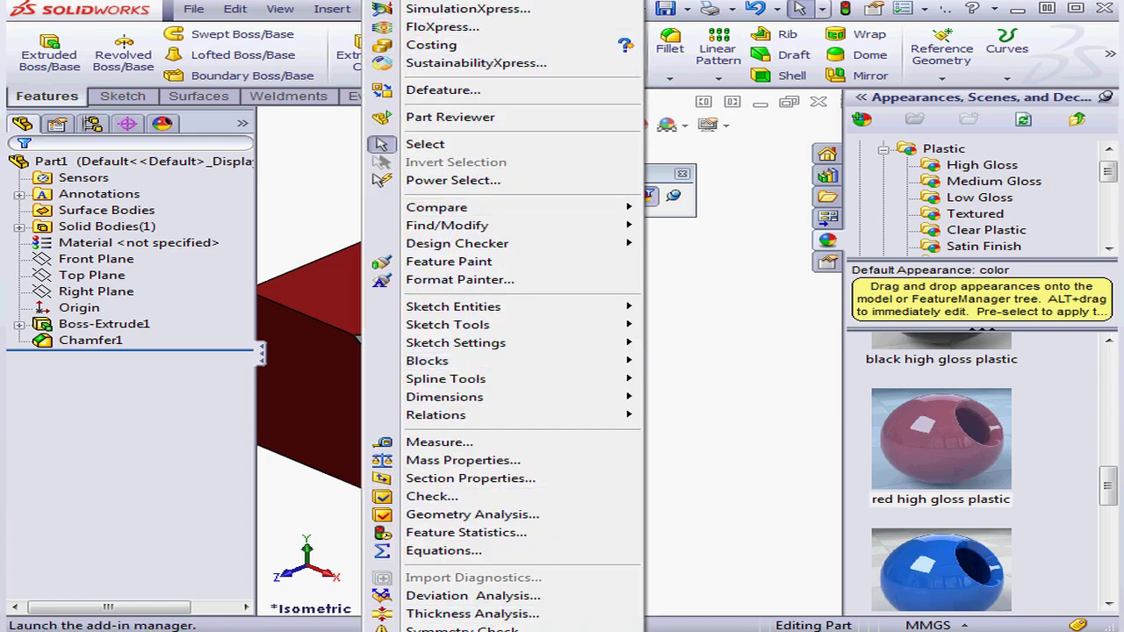
click(527, 630)
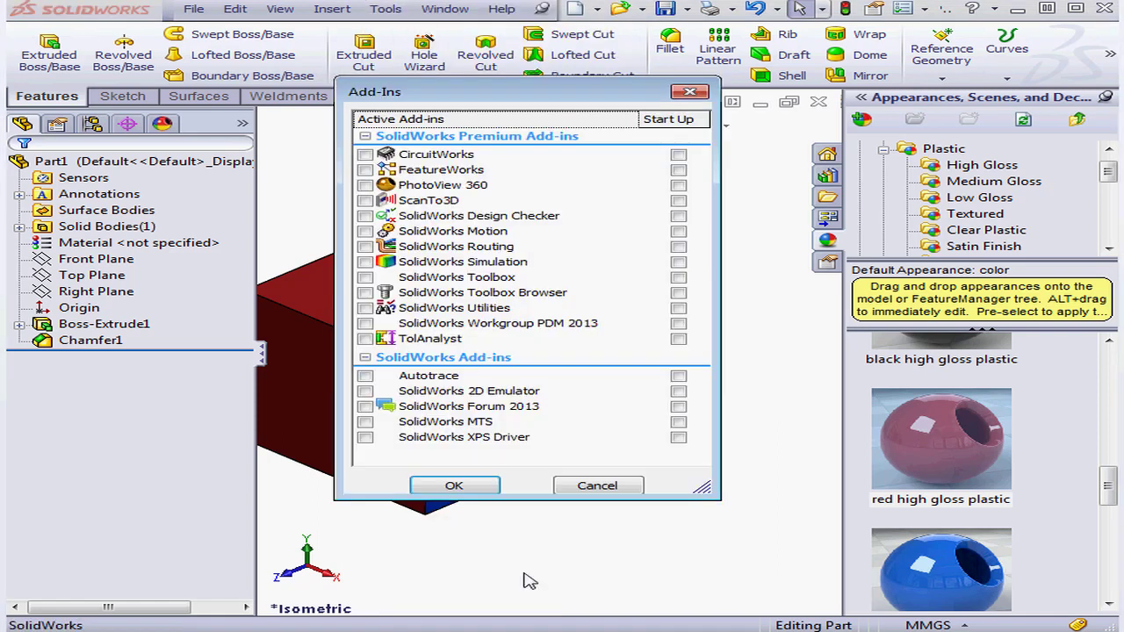
click(365, 185)
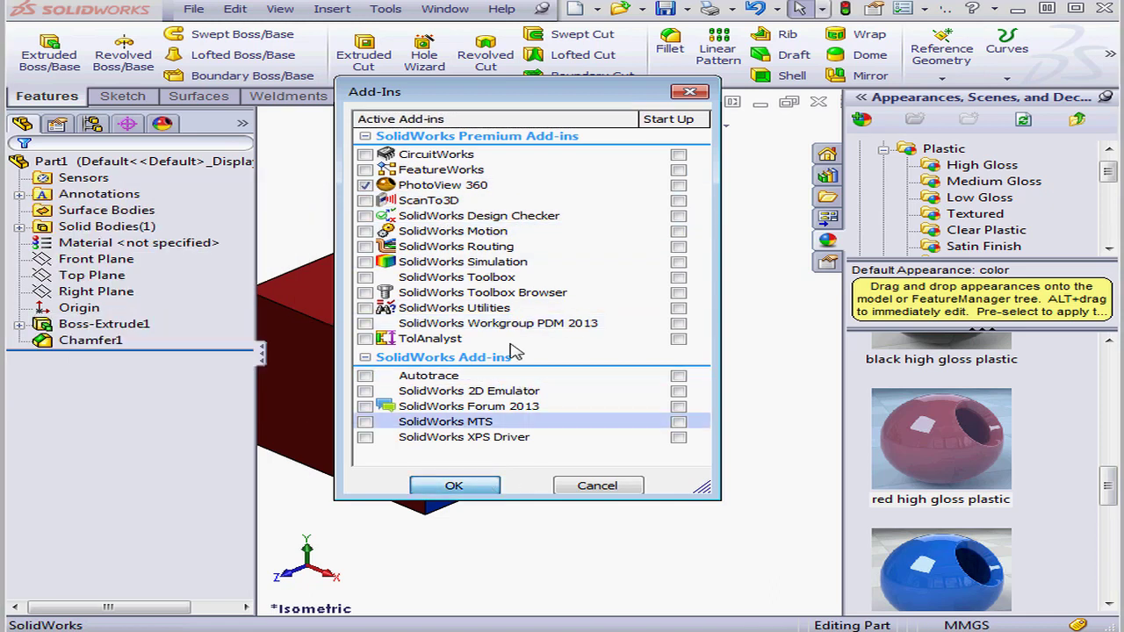
key(Return)
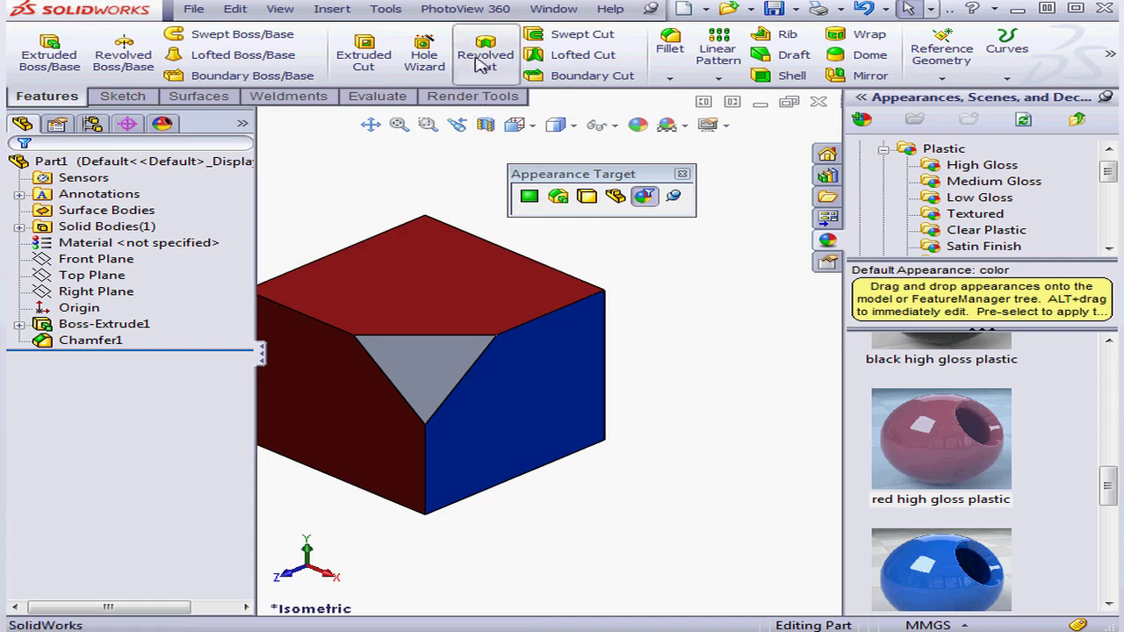
click(465, 11)
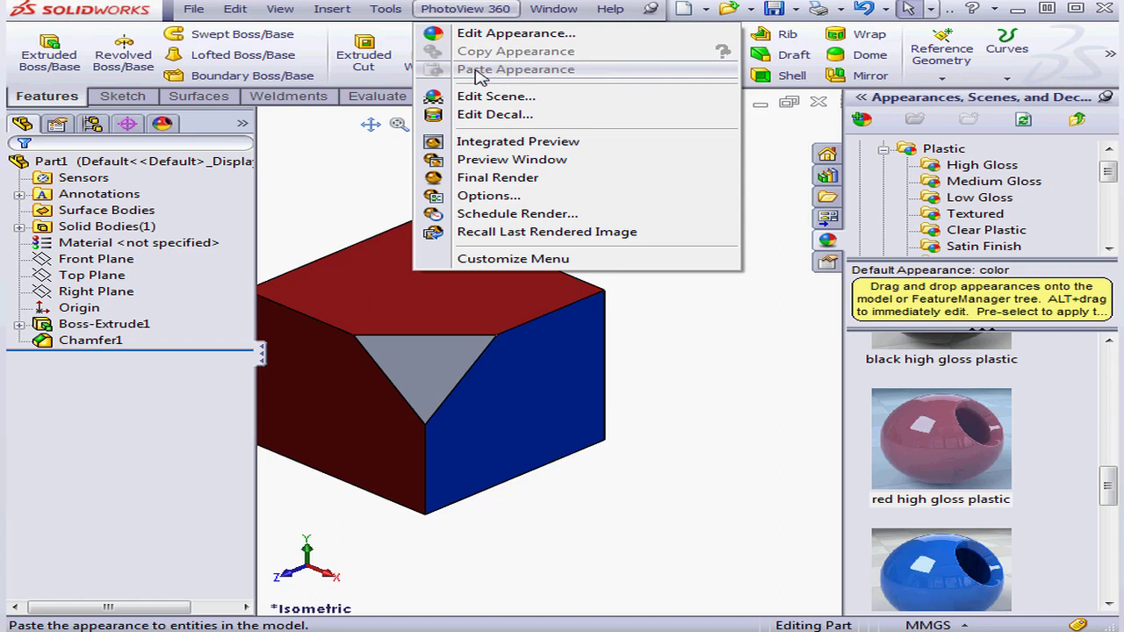
click(356, 165)
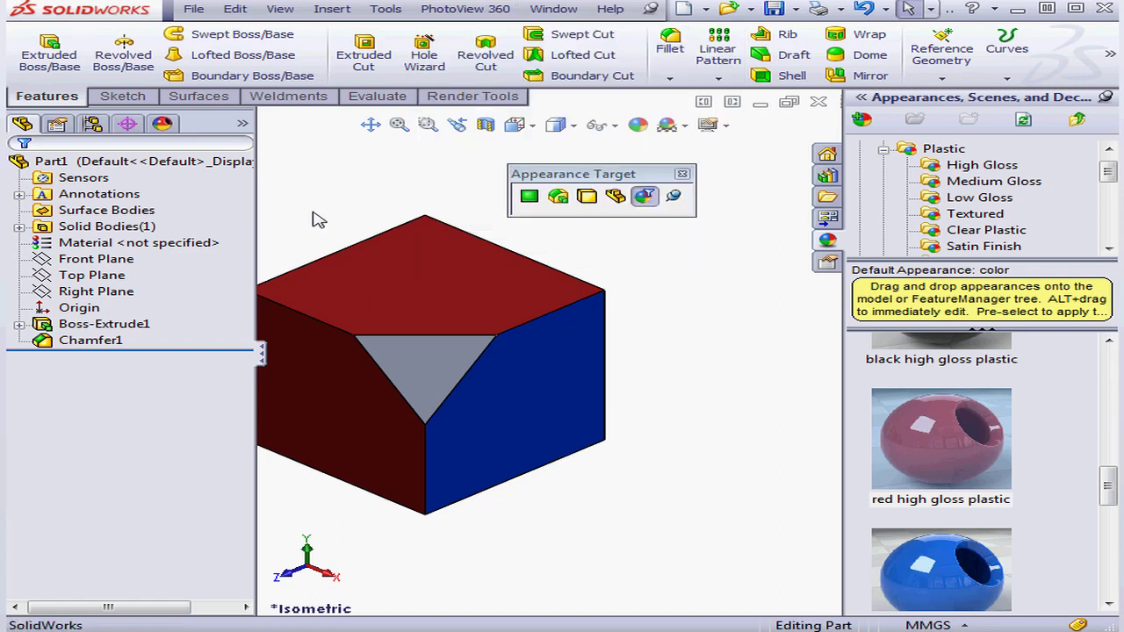
- Remove the red appearance from the block's top face and delete the blue and red high gloss plastic appearances from the part
right_click(448, 274)
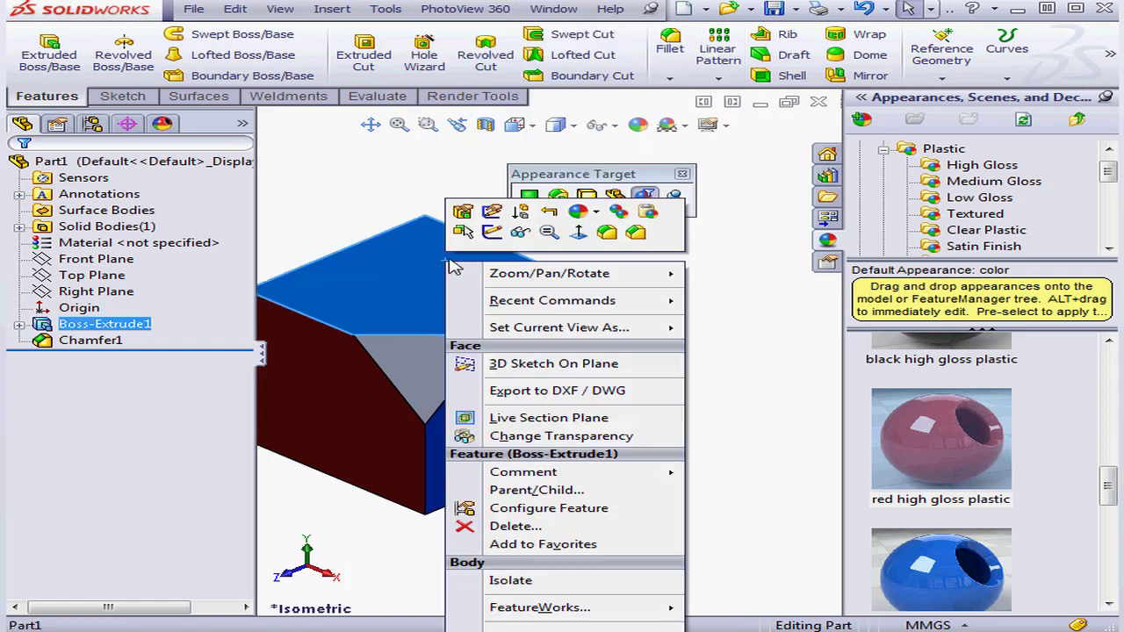
click(595, 215)
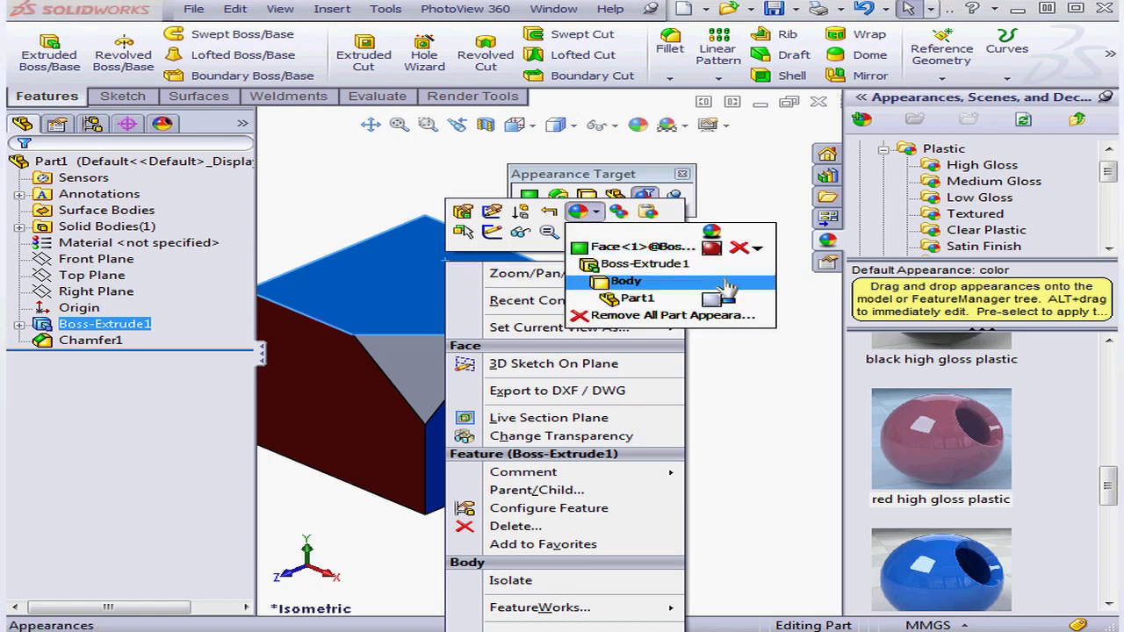
click(739, 247)
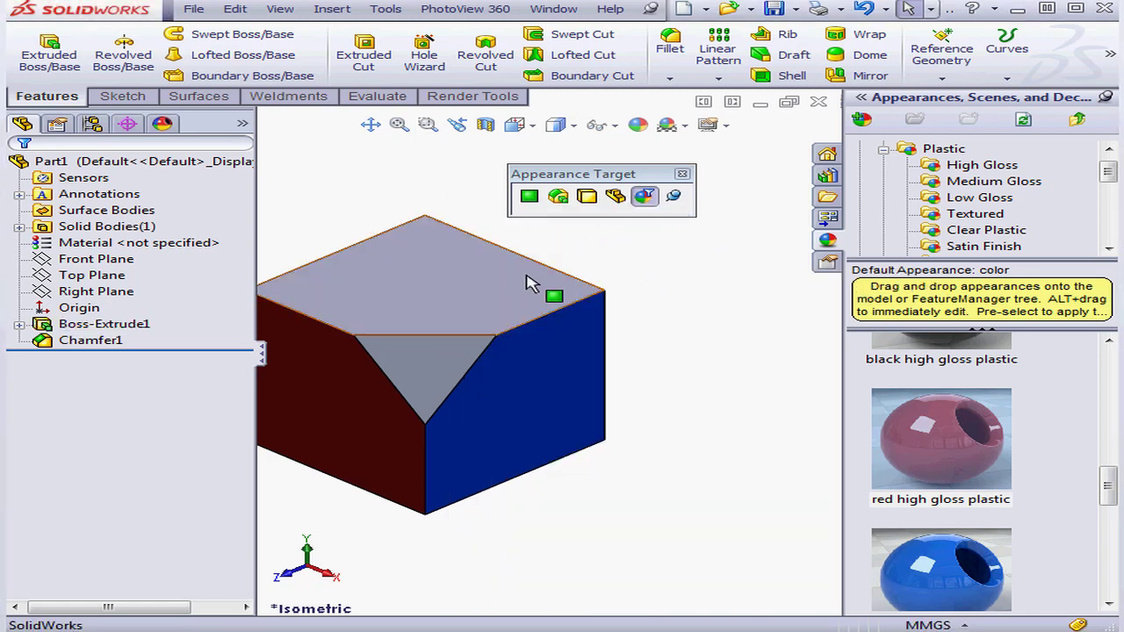
click(163, 125)
click(83, 220)
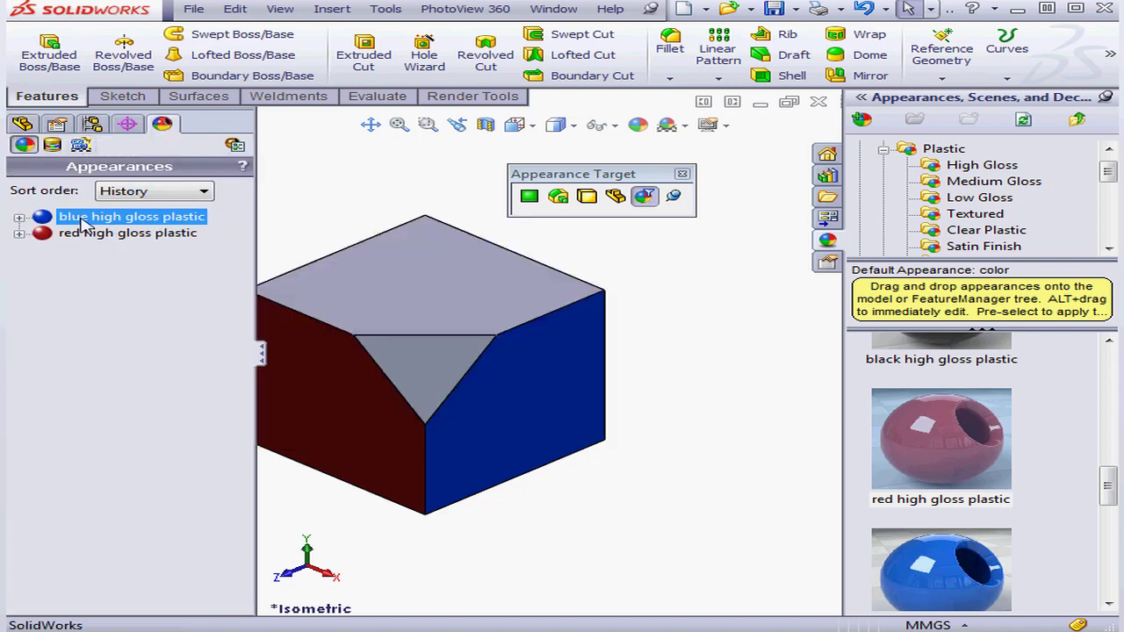
key(Delete)
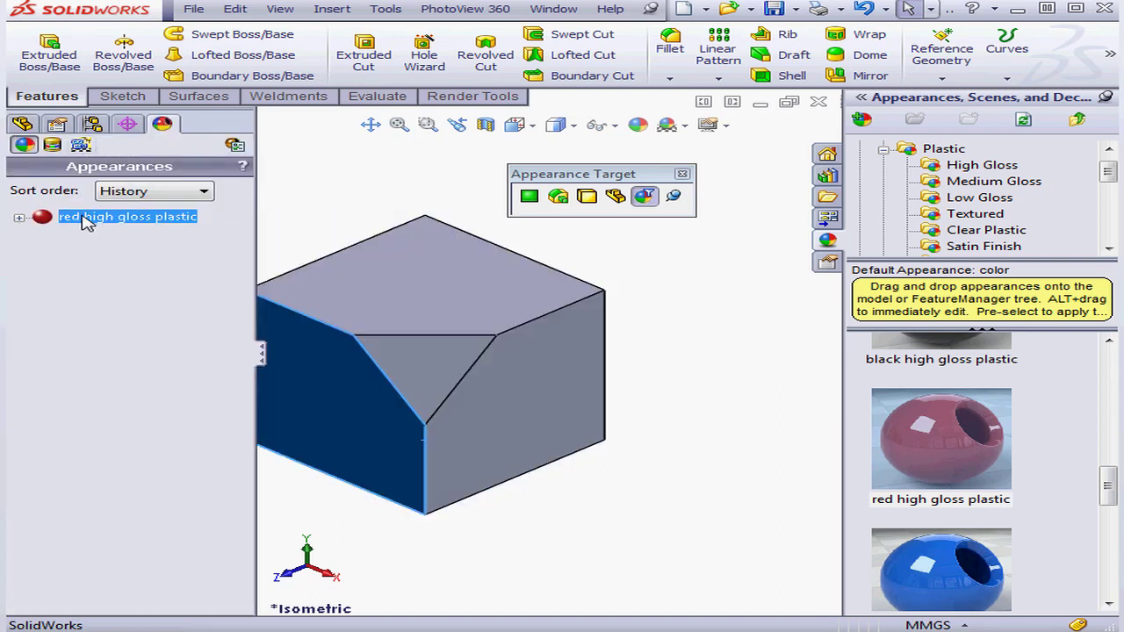
key(Delete)
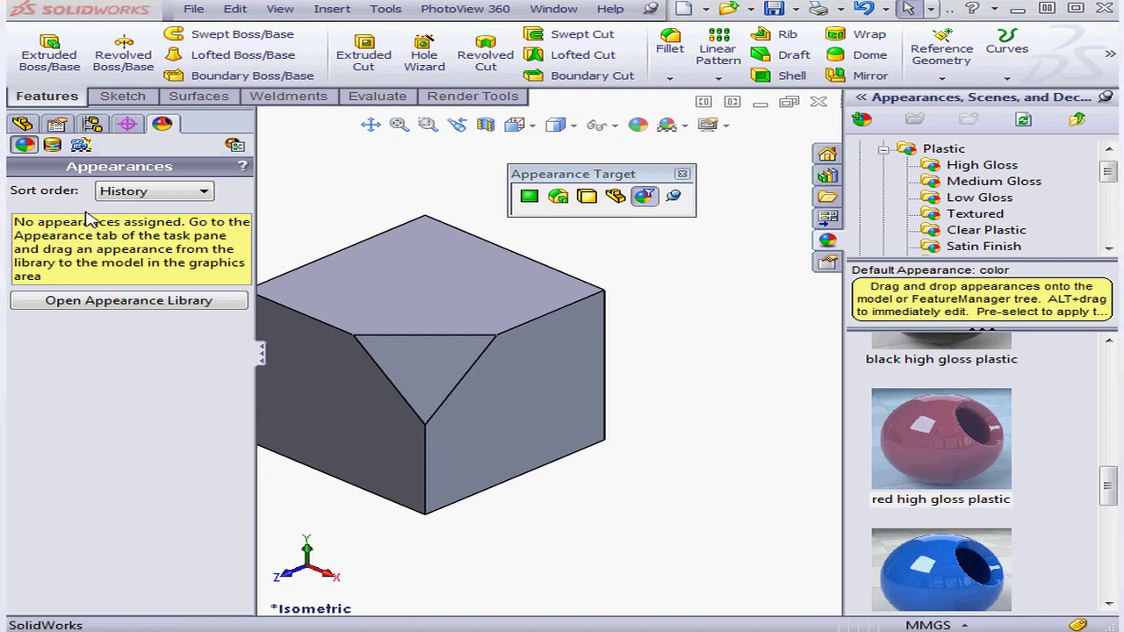
- Edit the whole block's color appearance and set the PhotoView illumination rounding of sharp edges to 5 mm
right_click(424, 263)
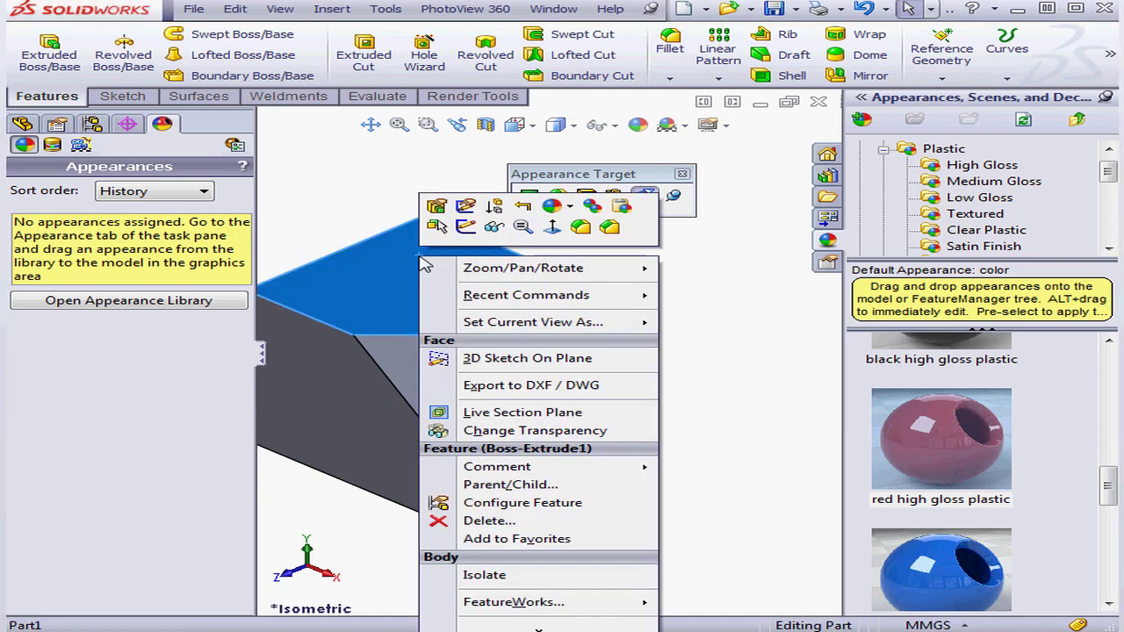
click(567, 208)
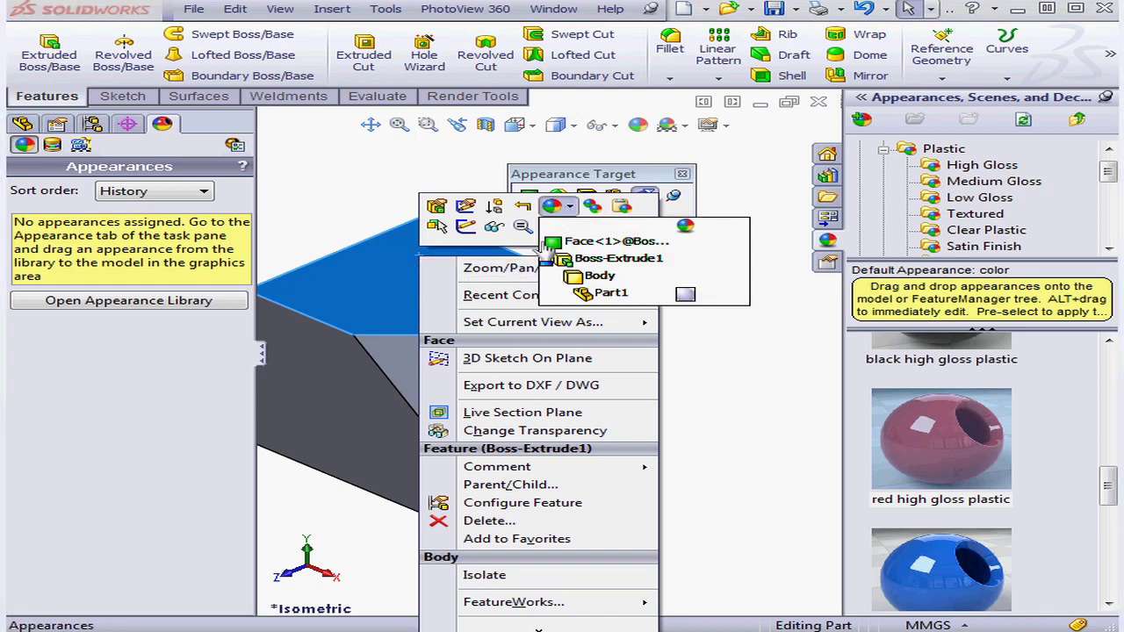
click(606, 293)
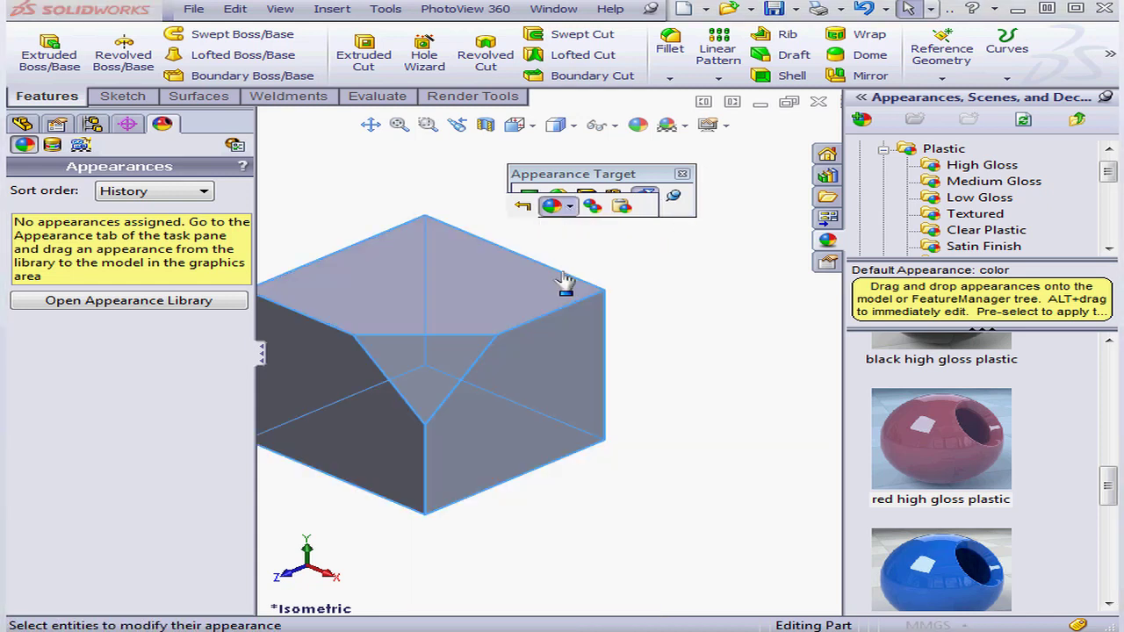
click(111, 200)
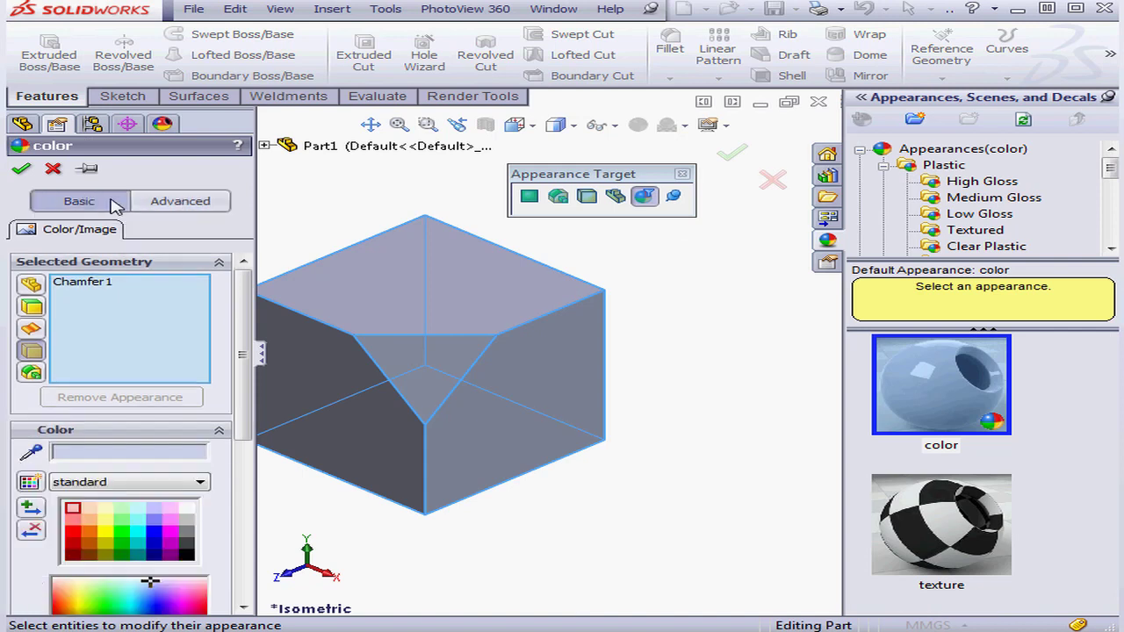
click(181, 201)
click(101, 232)
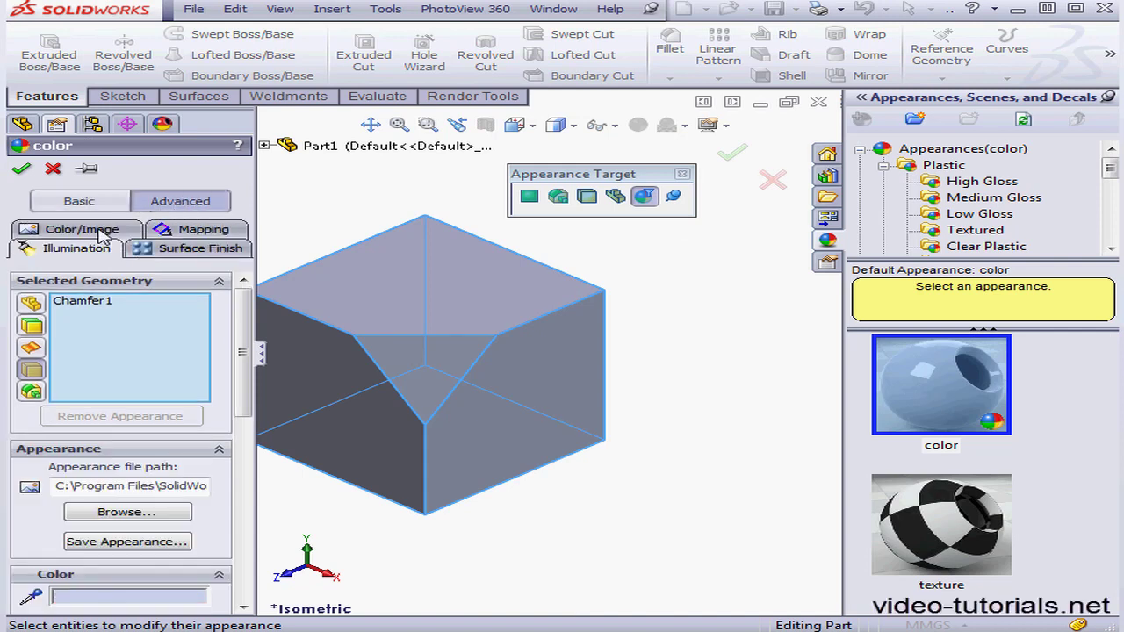
drag(243, 330, 266, 465)
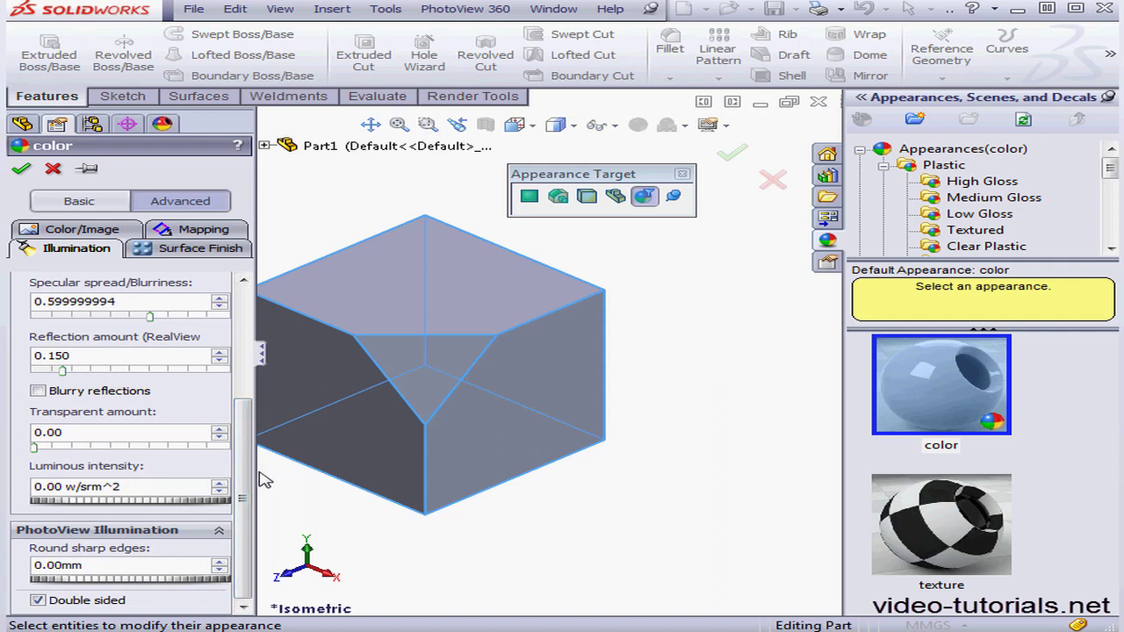
click(70, 581)
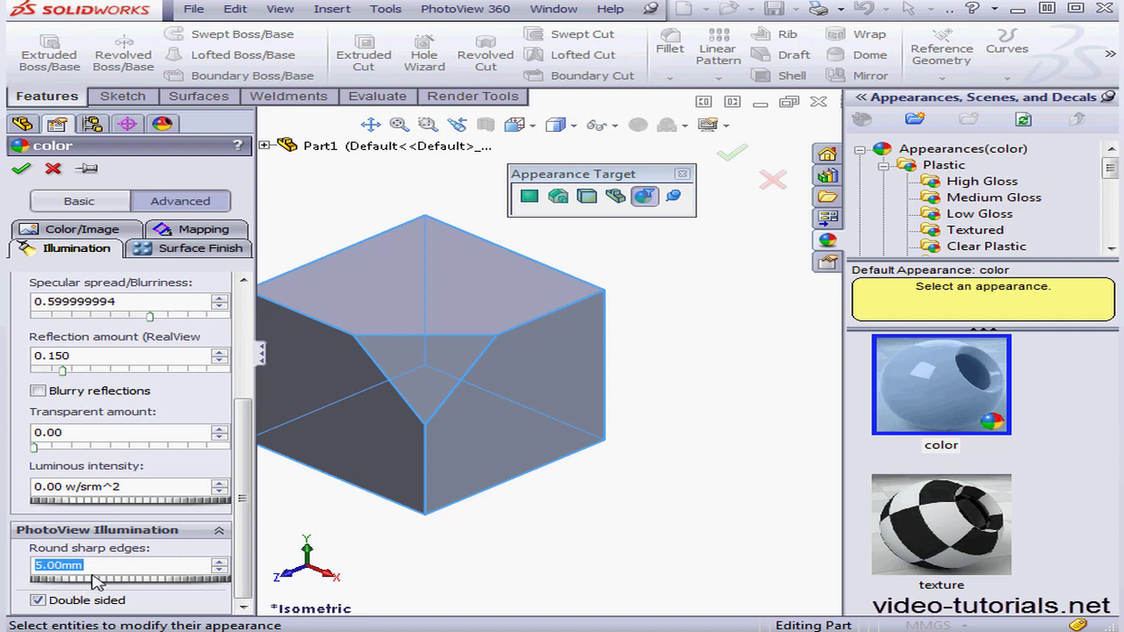
click(23, 170)
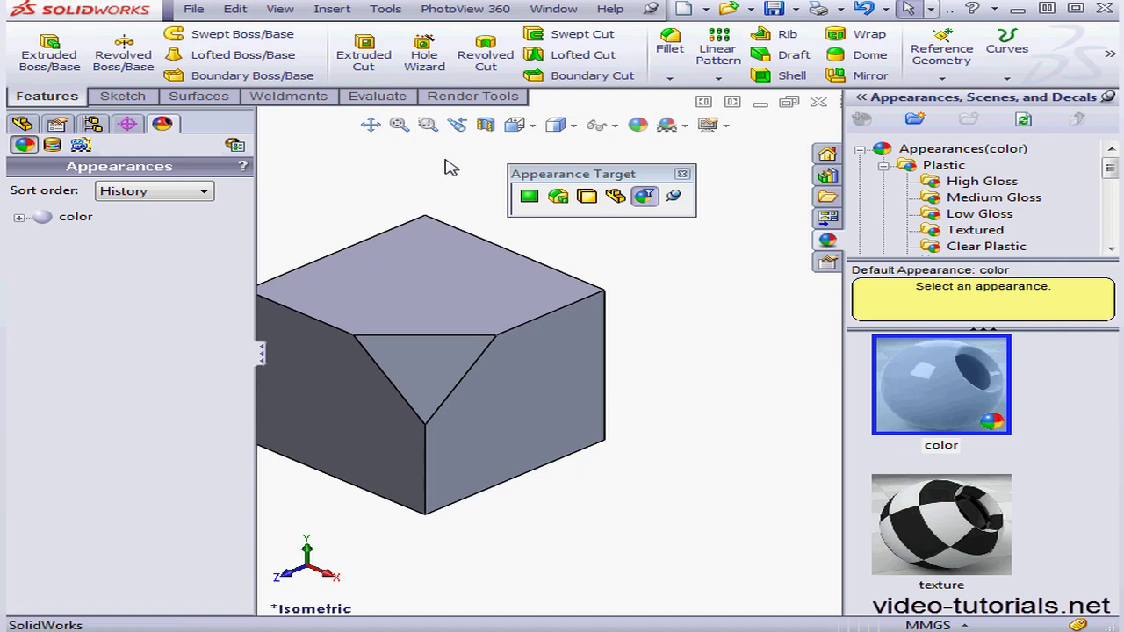
- Render the block in the PhotoView 360 preview window, examine its rounded edges and close the preview
click(488, 11)
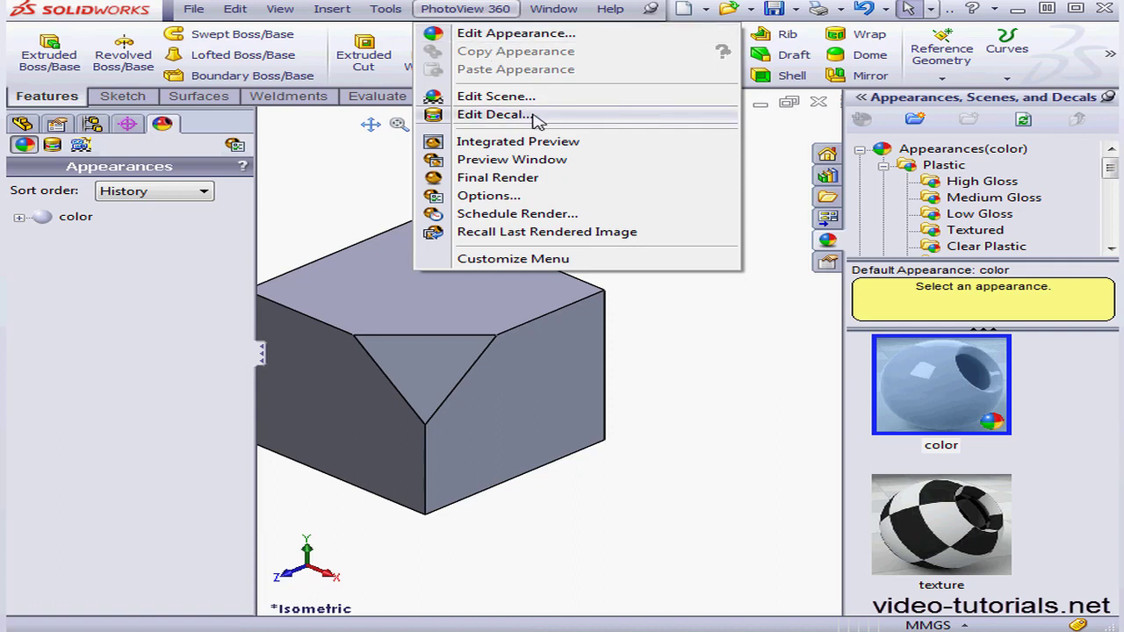
click(520, 161)
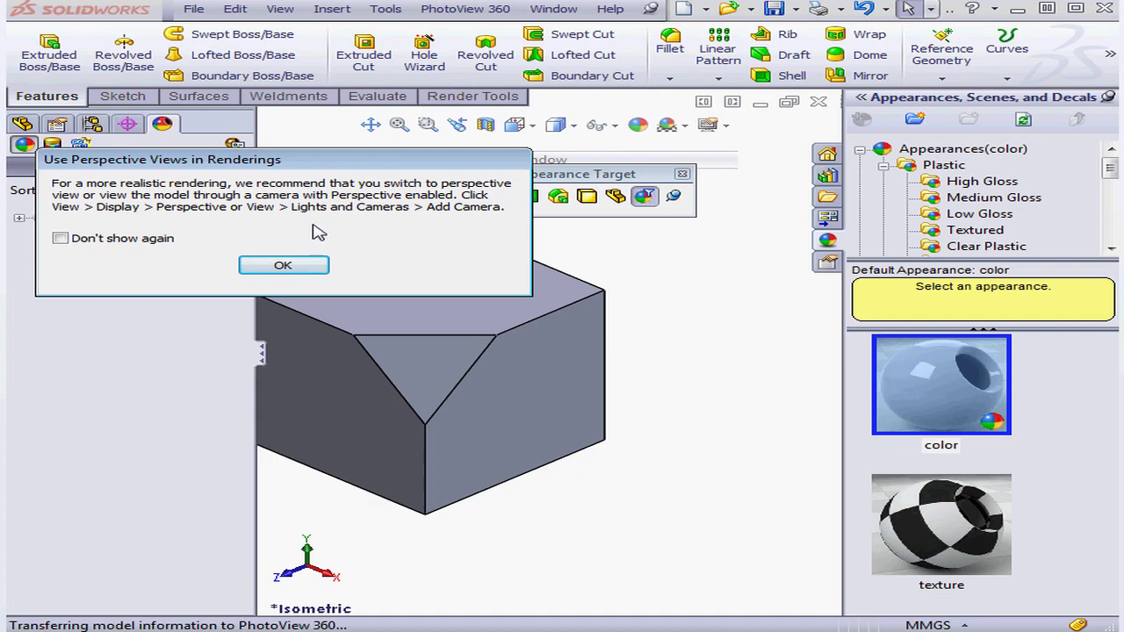
click(298, 266)
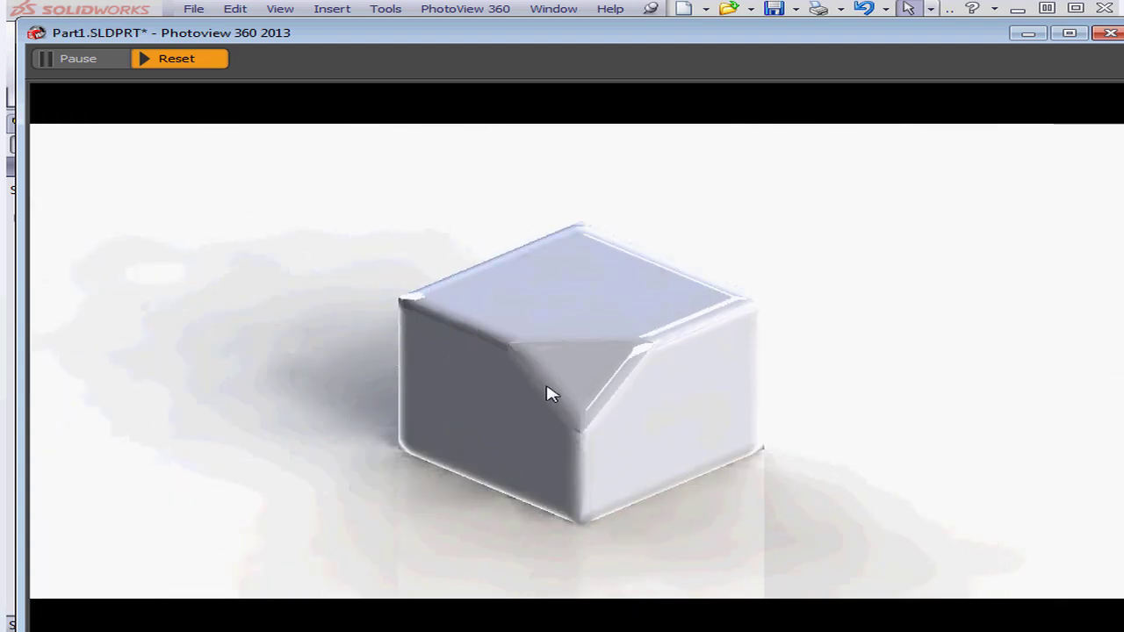
click(1108, 34)
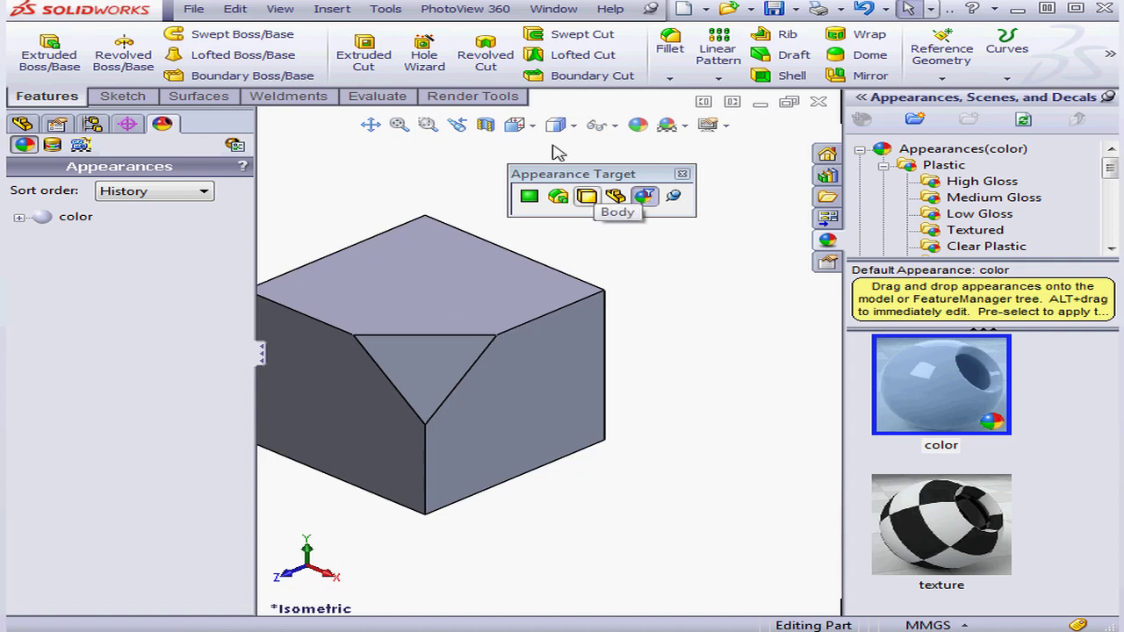
- In the Model Display document properties, toggle automatic scaling of appearance textures, surface finishes and decals off and back on
click(386, 9)
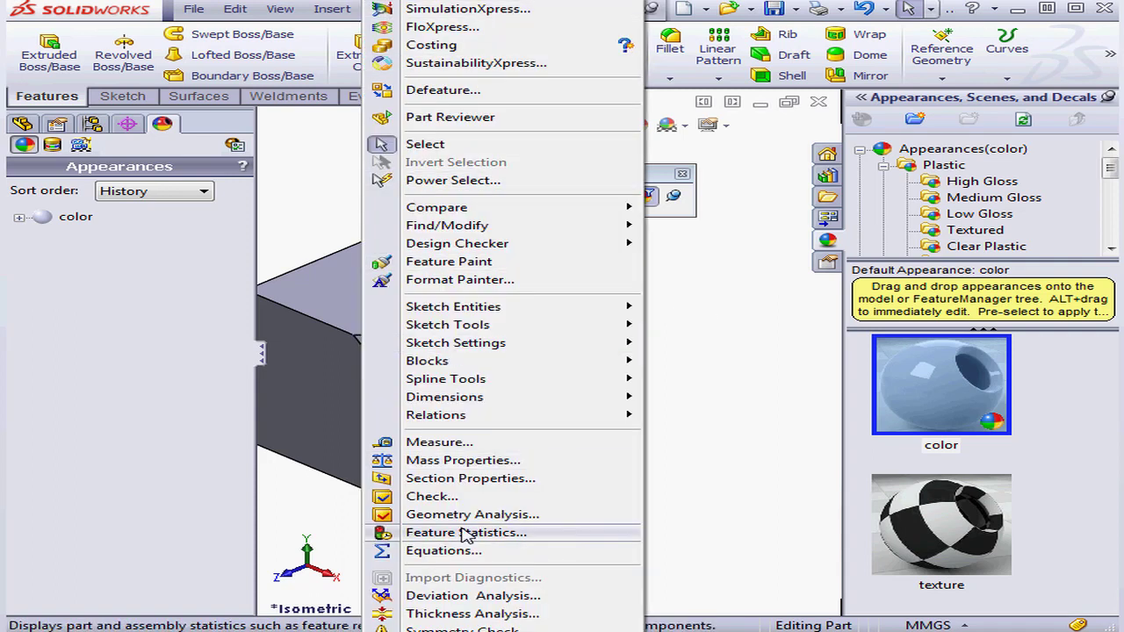
click(492, 630)
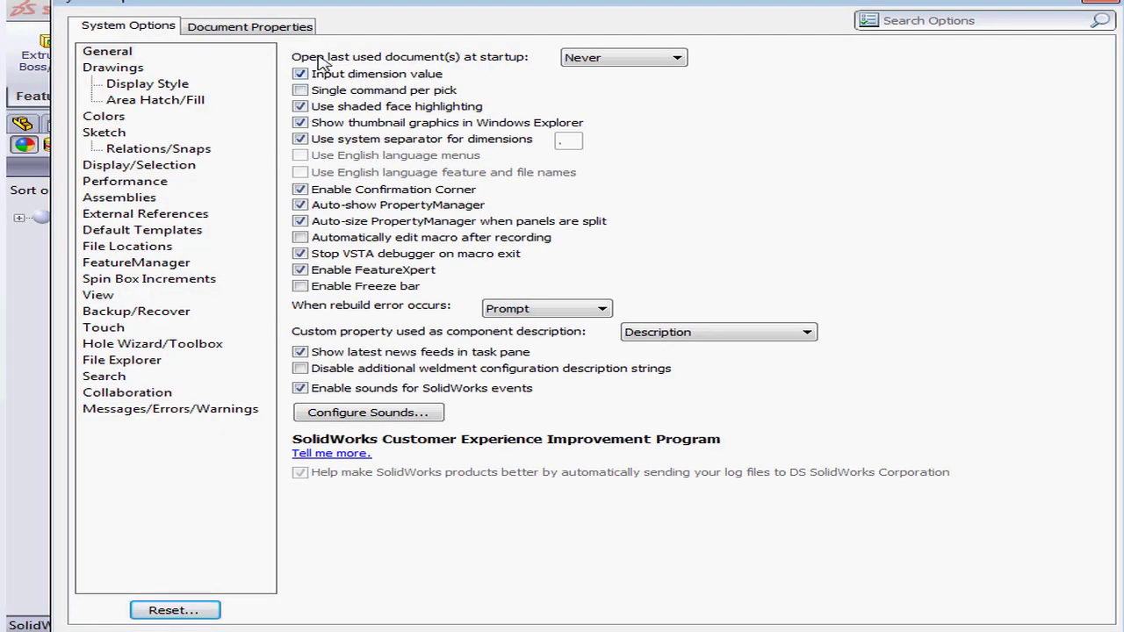
click(292, 30)
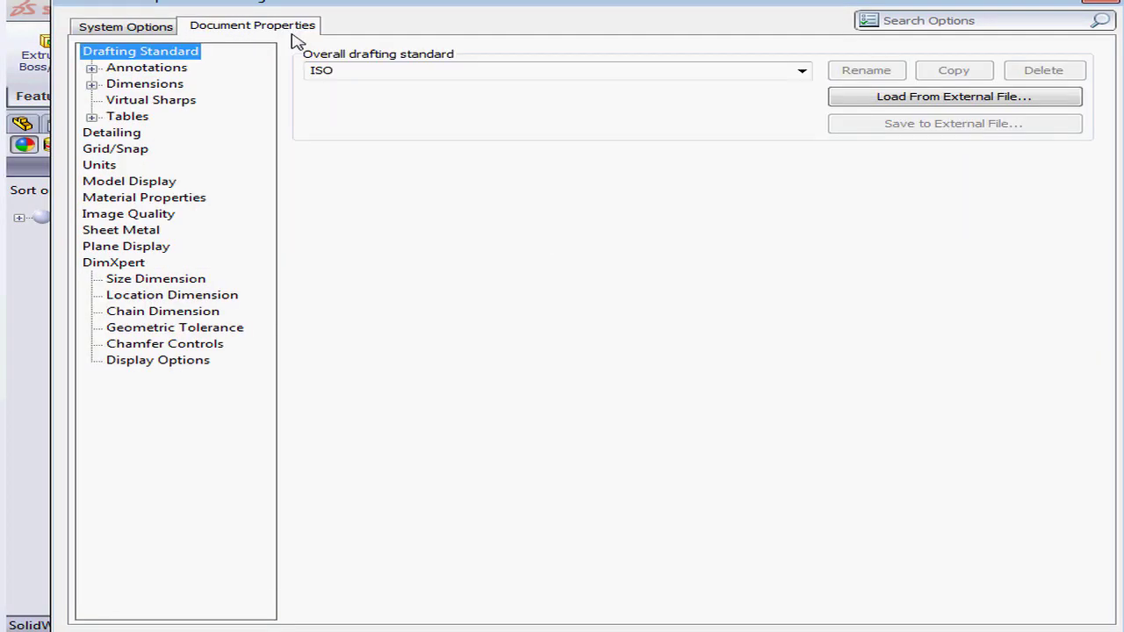
click(169, 181)
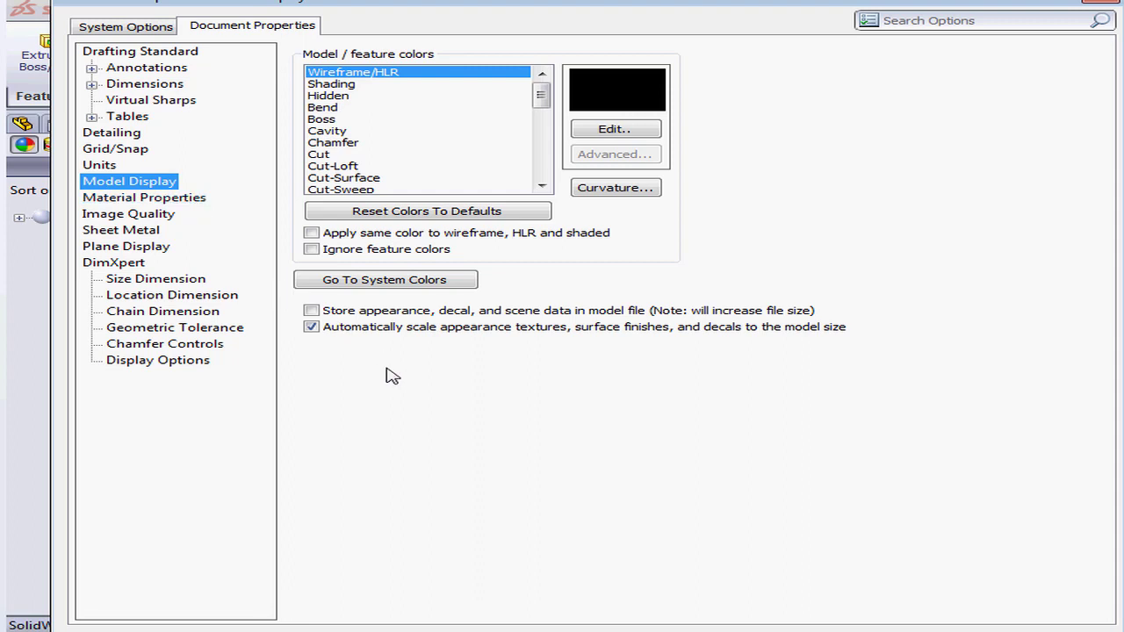
click(312, 329)
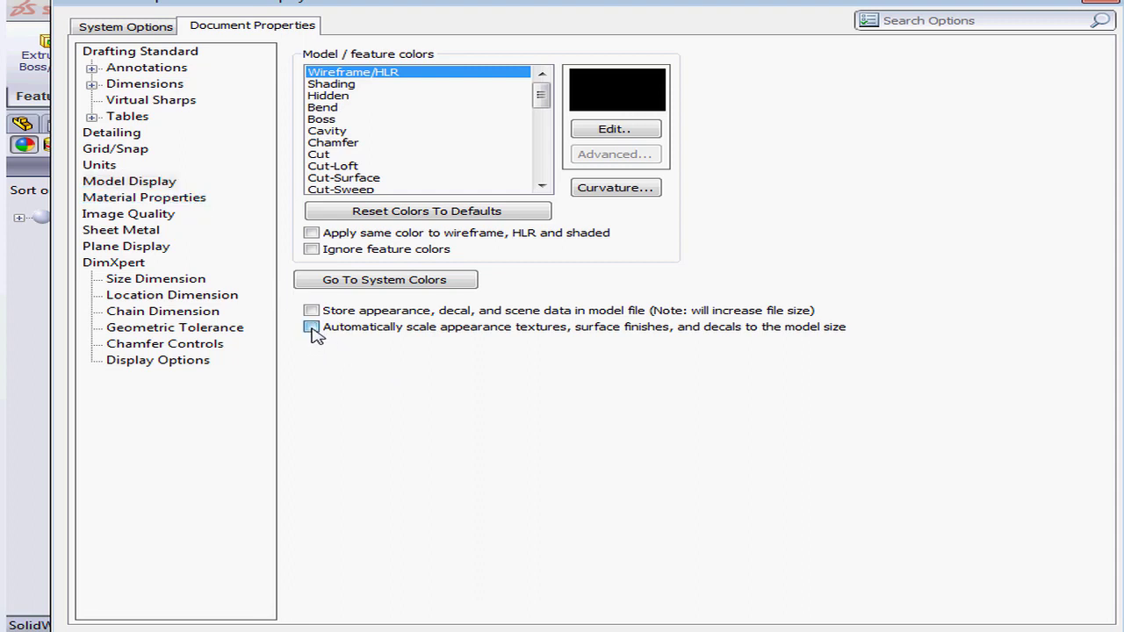
click(312, 328)
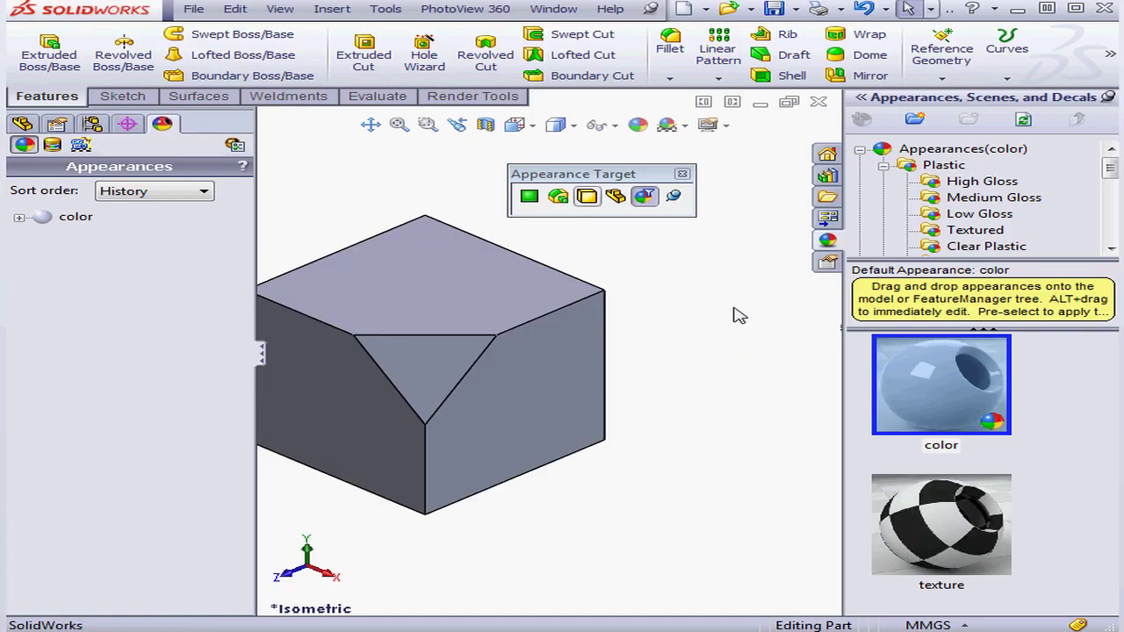
- Switch to Part2 and find the blue dimpled plastic among the library's patterned plastic appearances
click(553, 8)
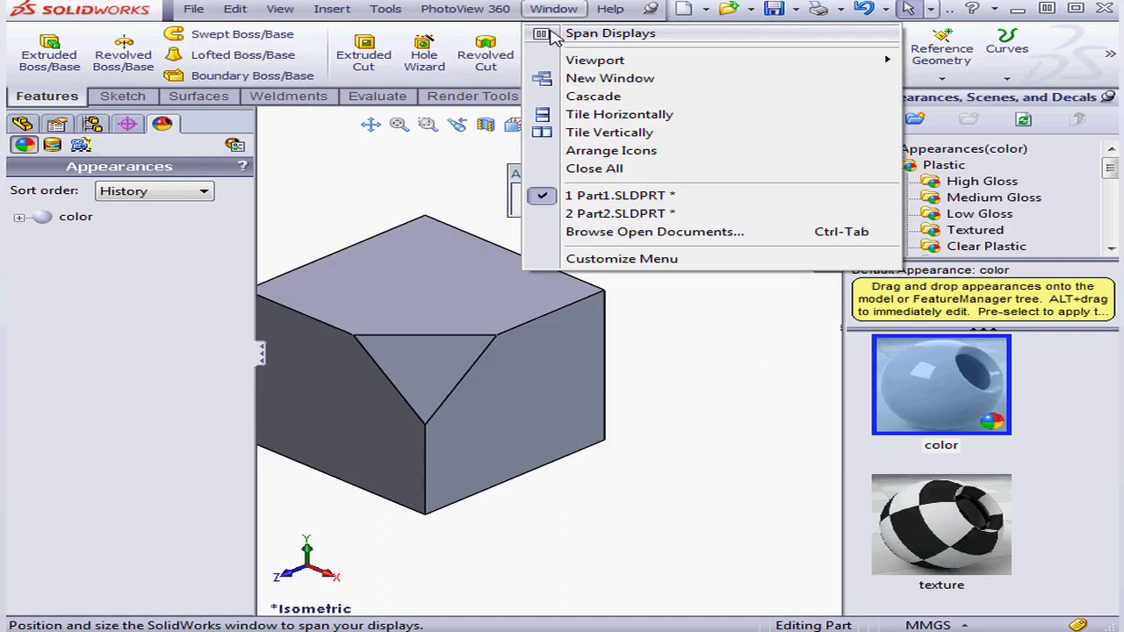
click(603, 213)
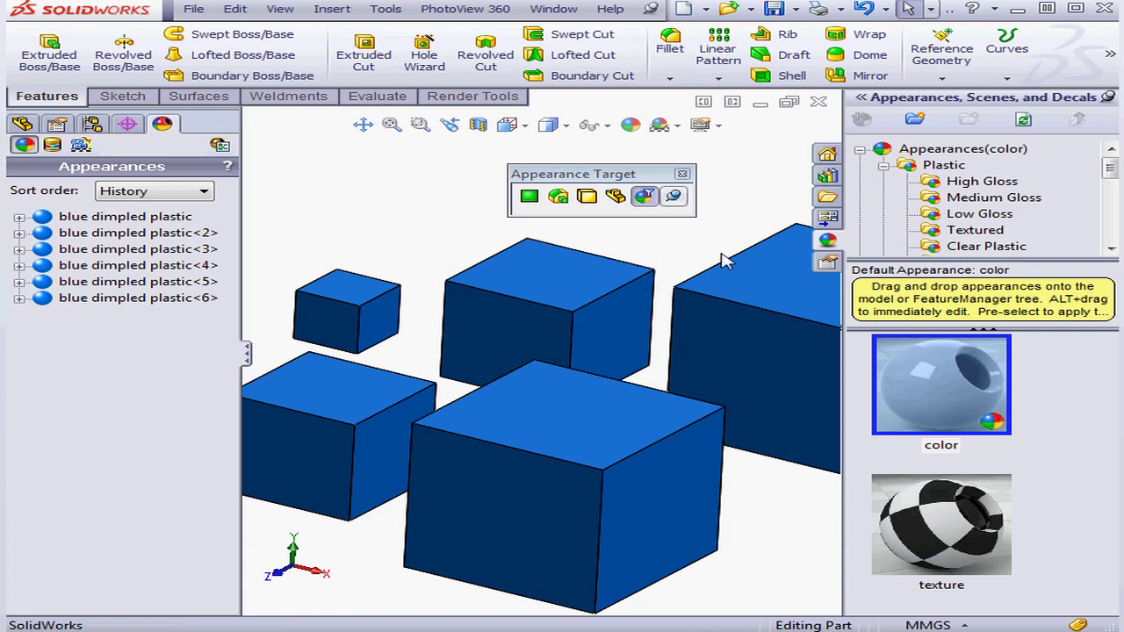
drag(1114, 171, 1114, 188)
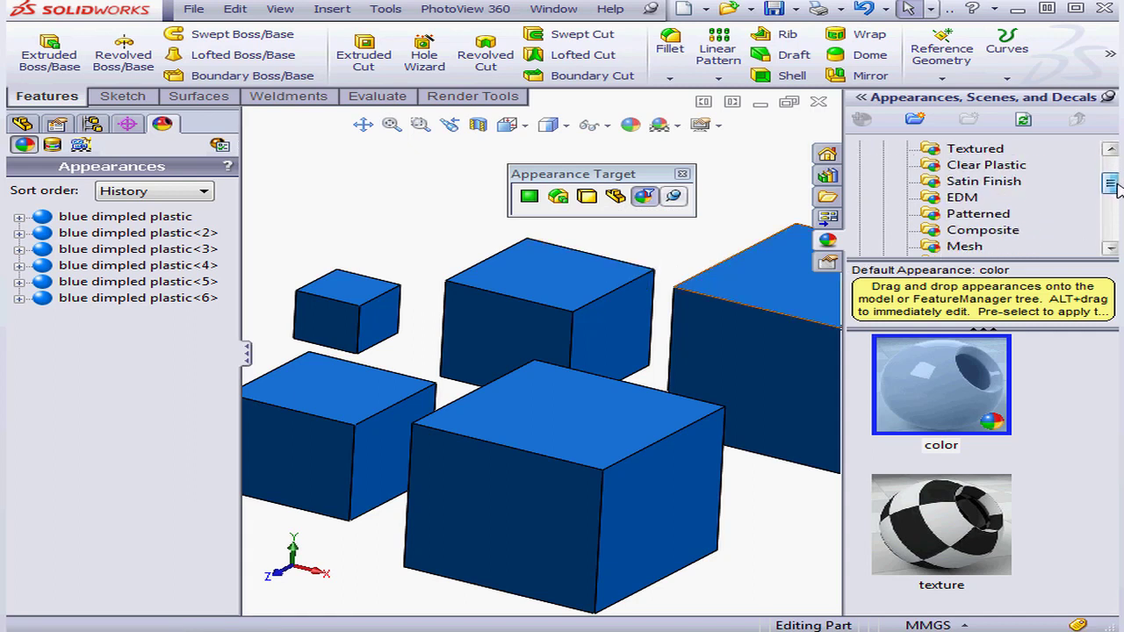
click(1001, 216)
drag(1104, 432, 1108, 480)
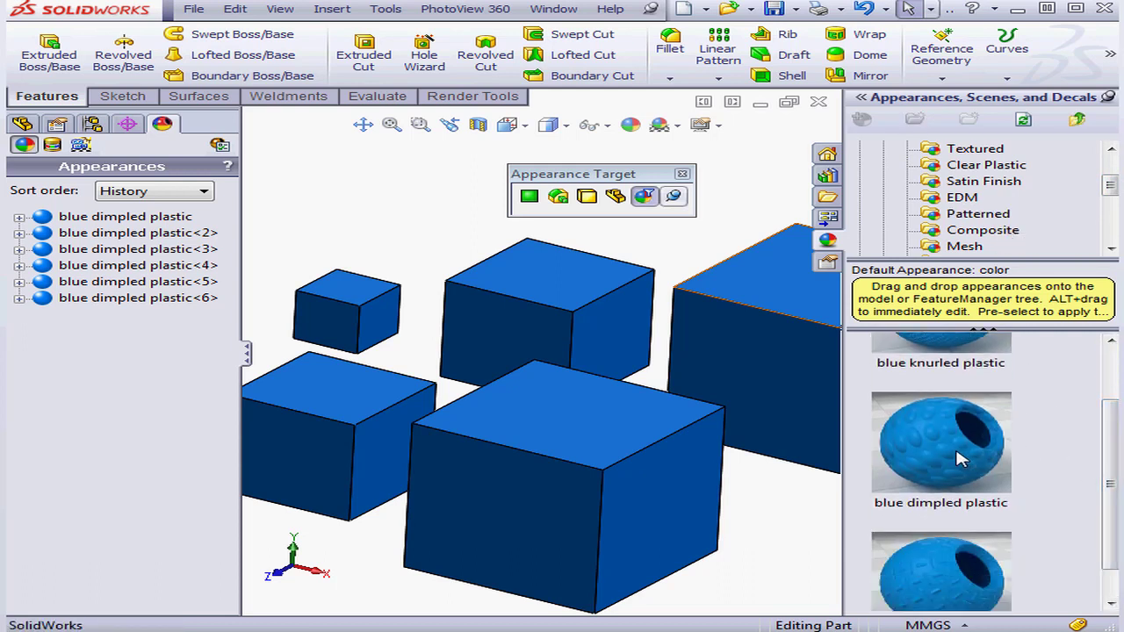
- Collapse the appearance library and preview the Part2 blocks in the PhotoView 360 preview window
click(1109, 97)
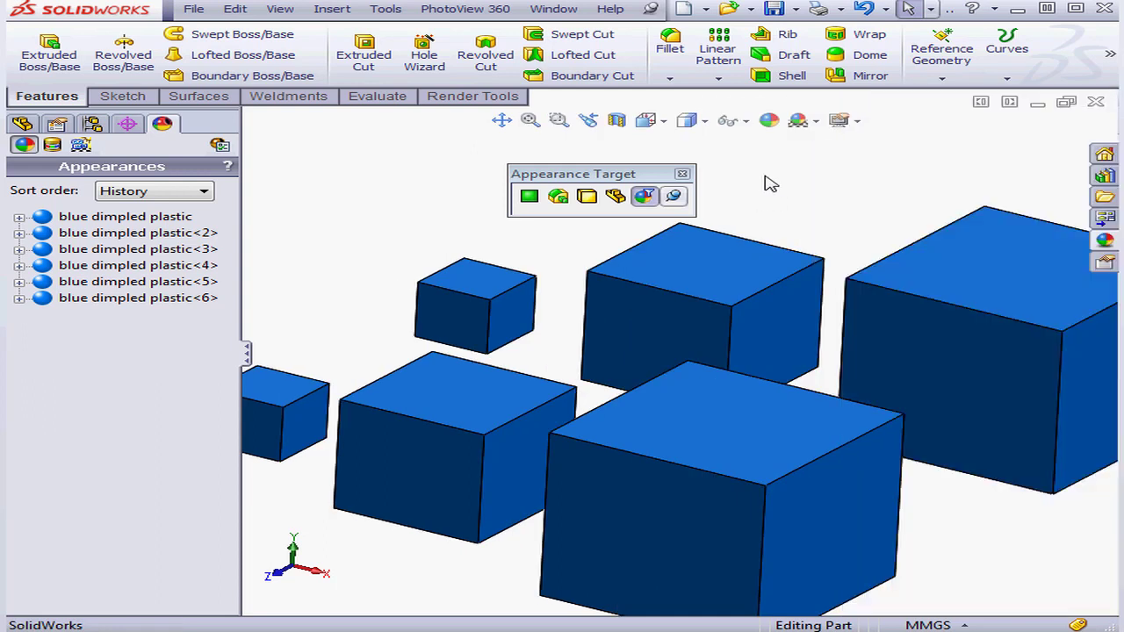
click(475, 8)
click(487, 160)
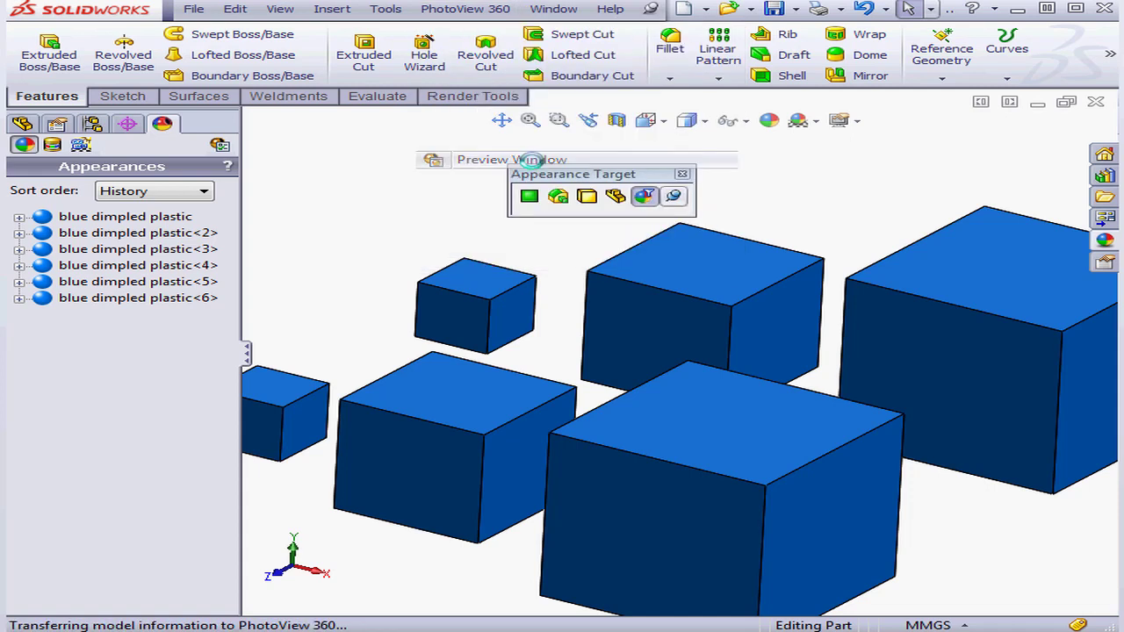